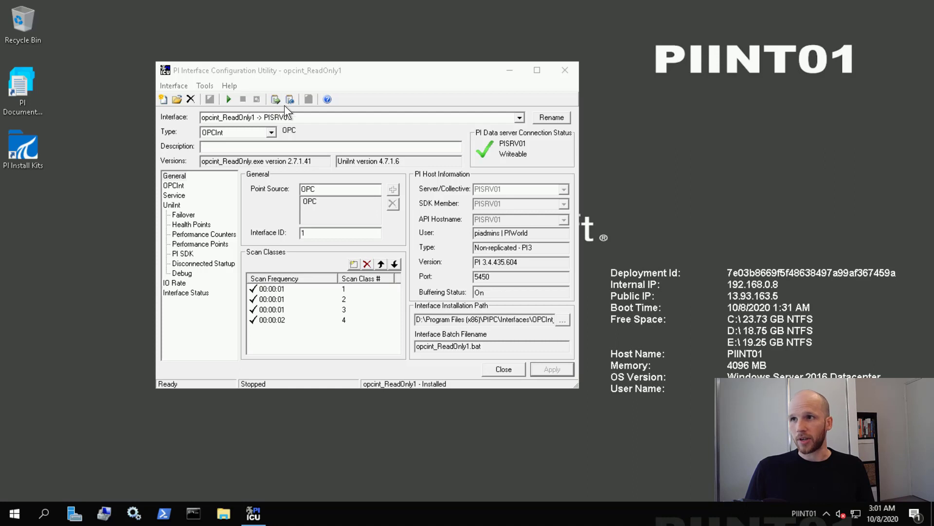
Open the live pigetmsg message log on PIINT01 and on PIINT02, moving each log window clear of the interface settings.
click(291, 99)
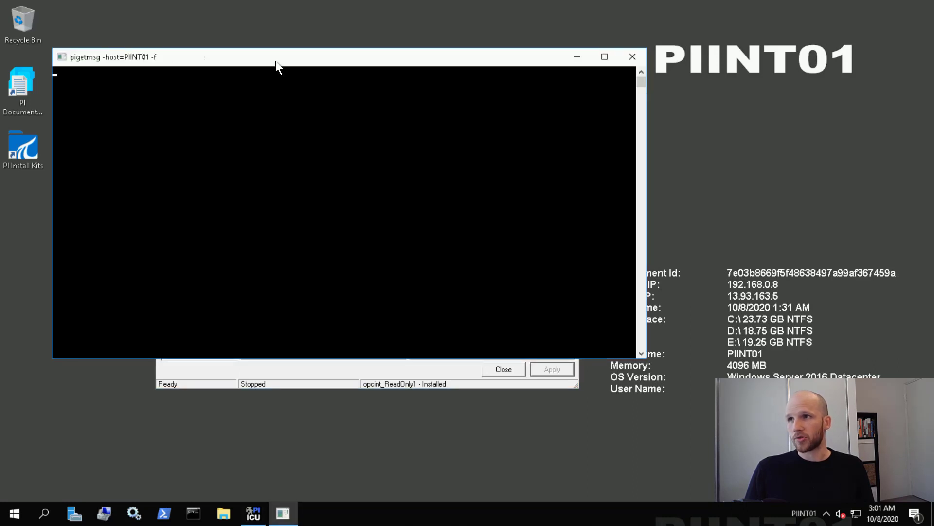
drag(277, 60, 548, 192)
mouse_move(277, 4)
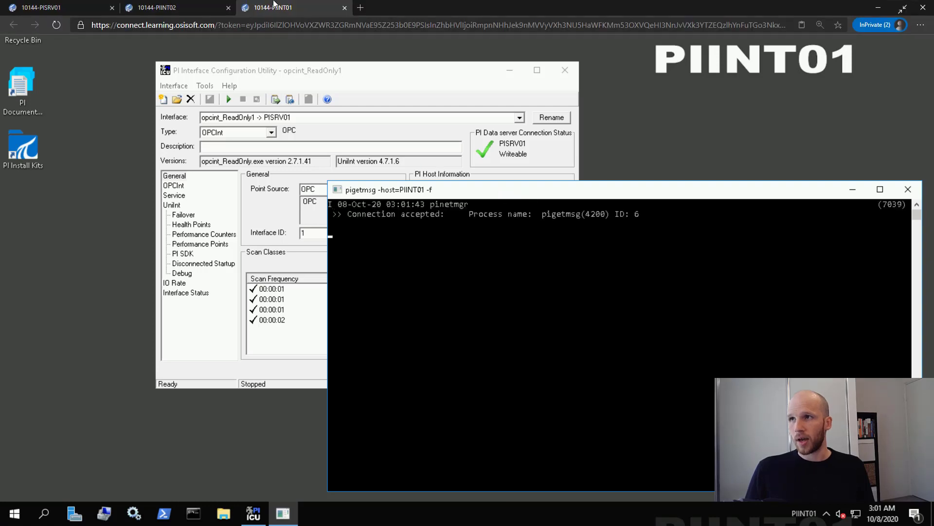
click(156, 9)
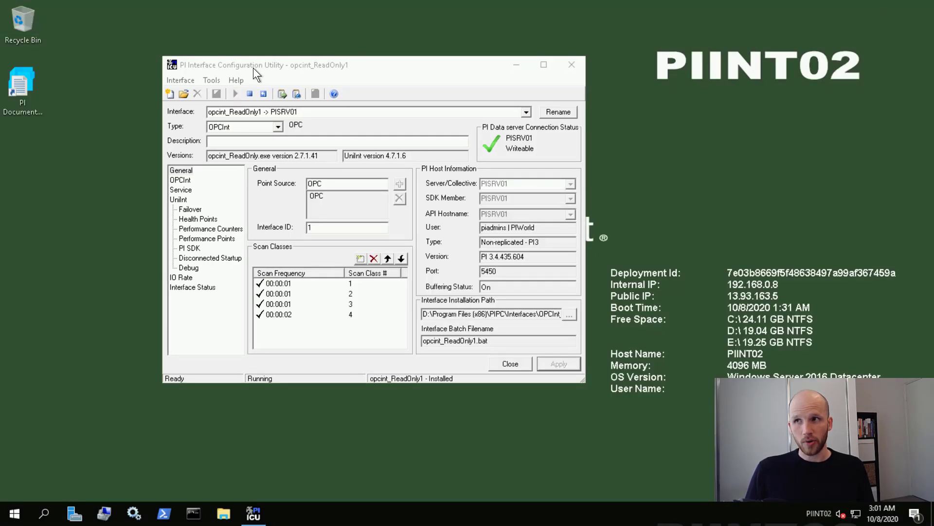
click(296, 94)
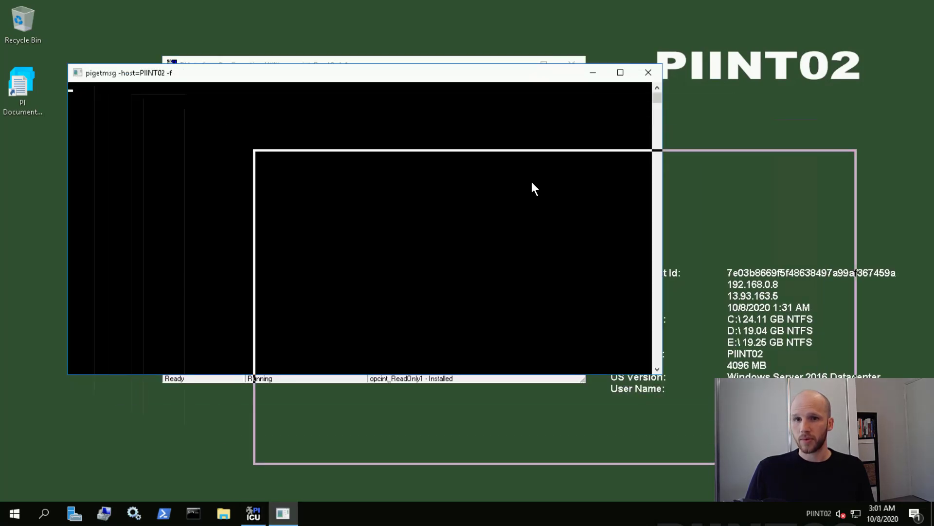
drag(542, 185, 542, 185)
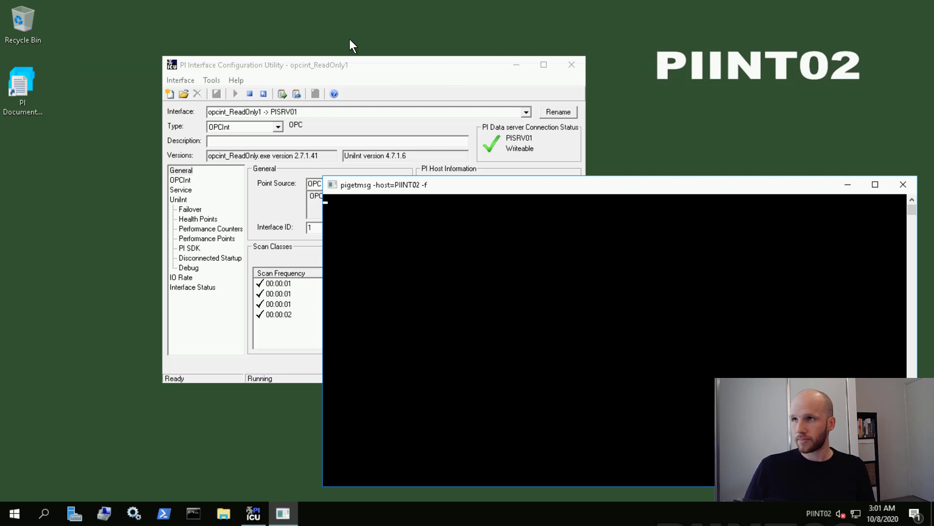
Switch to the PISRV01 machine and check the current values of the pump tags.
mouse_move(283, 3)
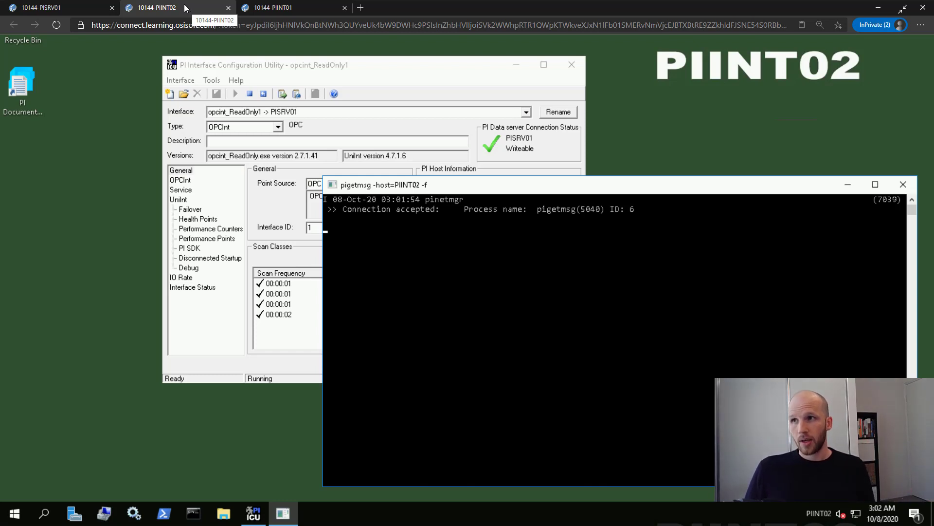
click(67, 6)
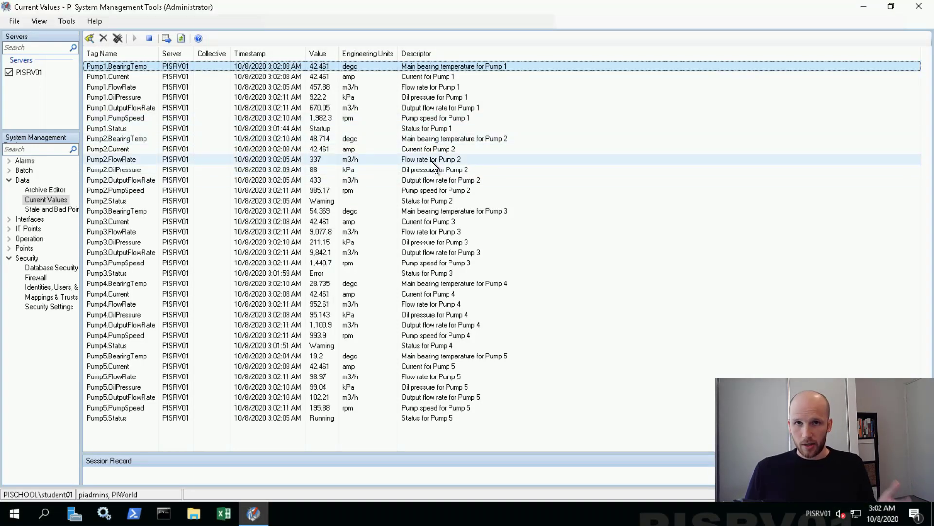
Return to the PIINT02 machine and open the PISystem (D:) drive in File Explorer.
mouse_move(234, 3)
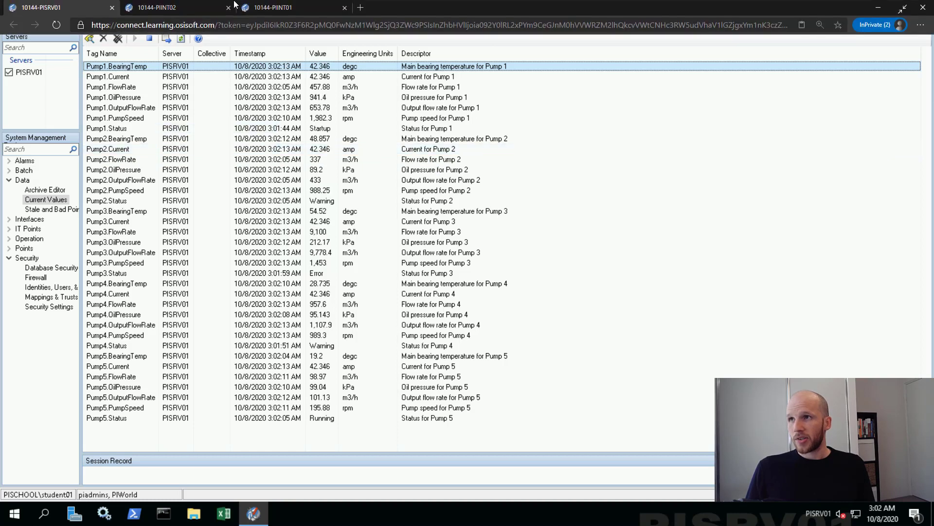
click(161, 8)
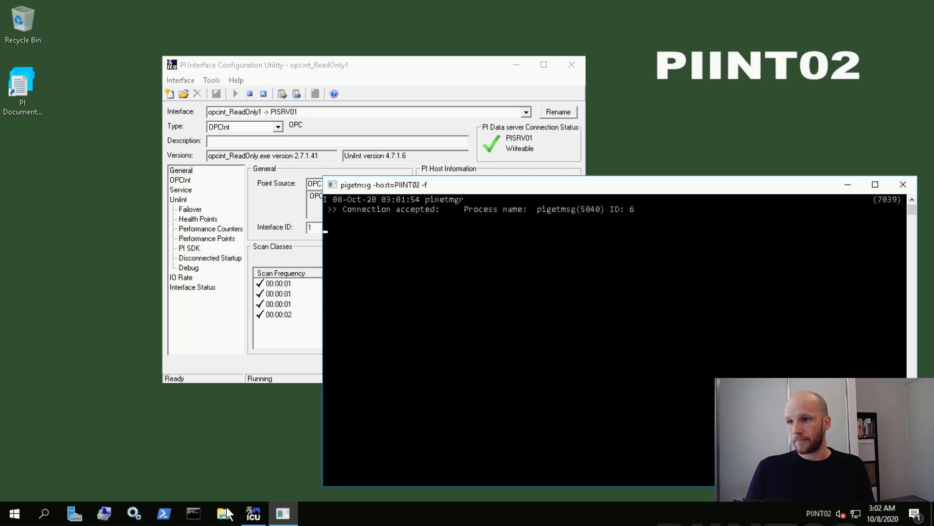
click(223, 514)
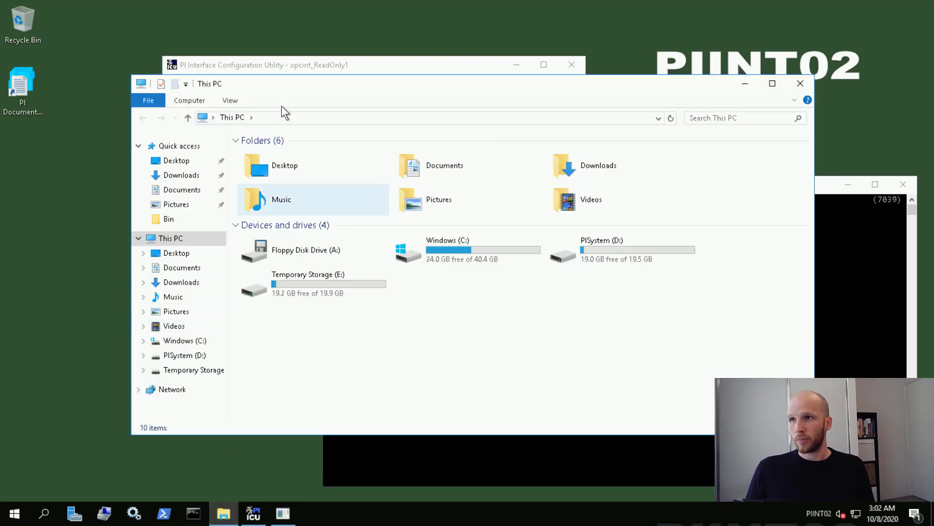
drag(272, 95, 187, 117)
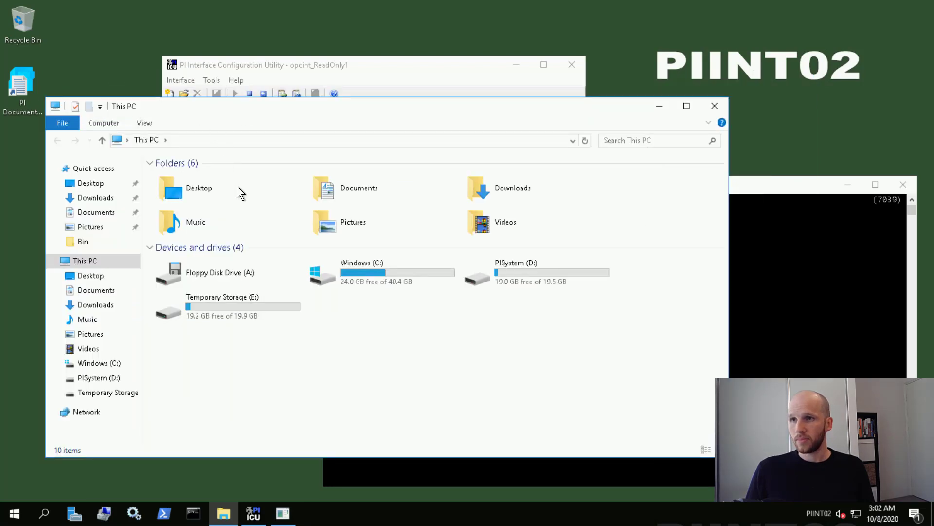
double_click(577, 274)
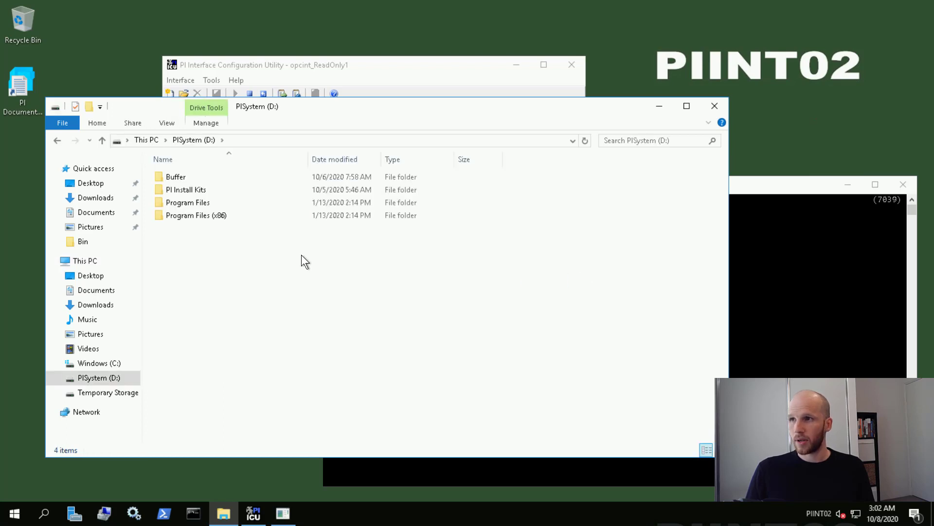
Create a new folder named Interface Failover in the root of the D: drive.
right_click(179, 234)
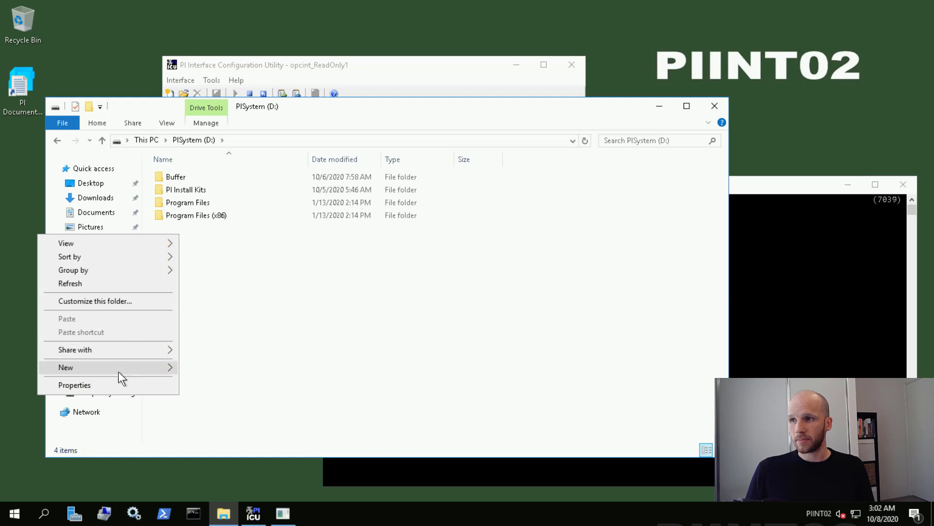
mouse_move(115, 369)
click(197, 367)
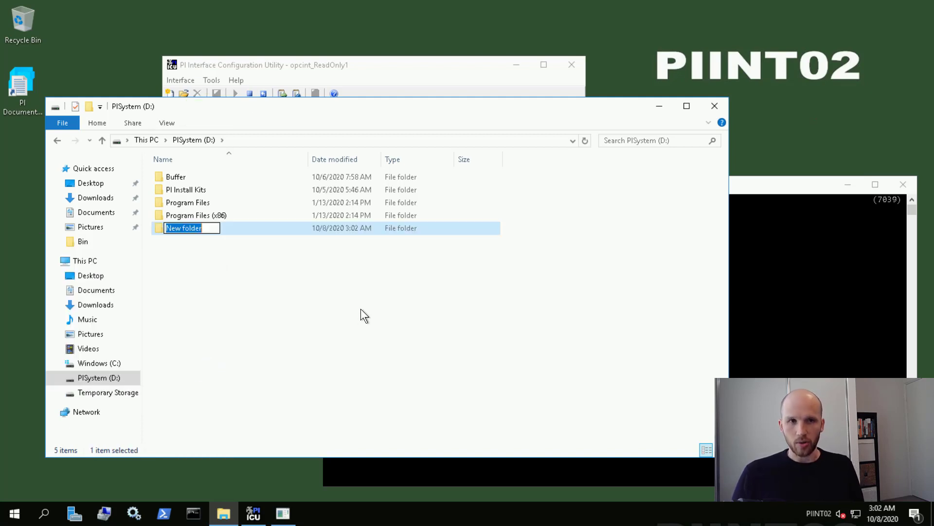
text(Interface Failover)
key(Return)
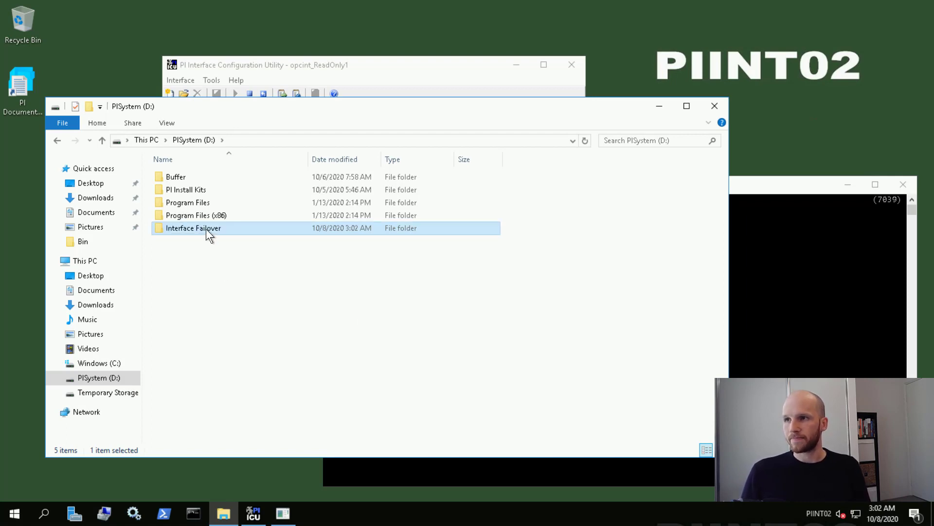
Turn on advanced sharing for the Interface Failover folder, using Interface Failover as the share name.
right_click(205, 227)
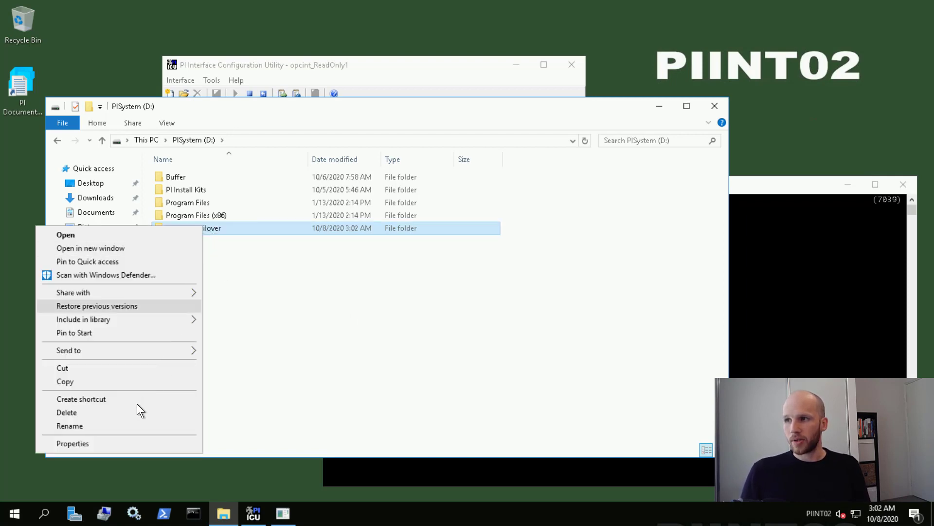
click(108, 444)
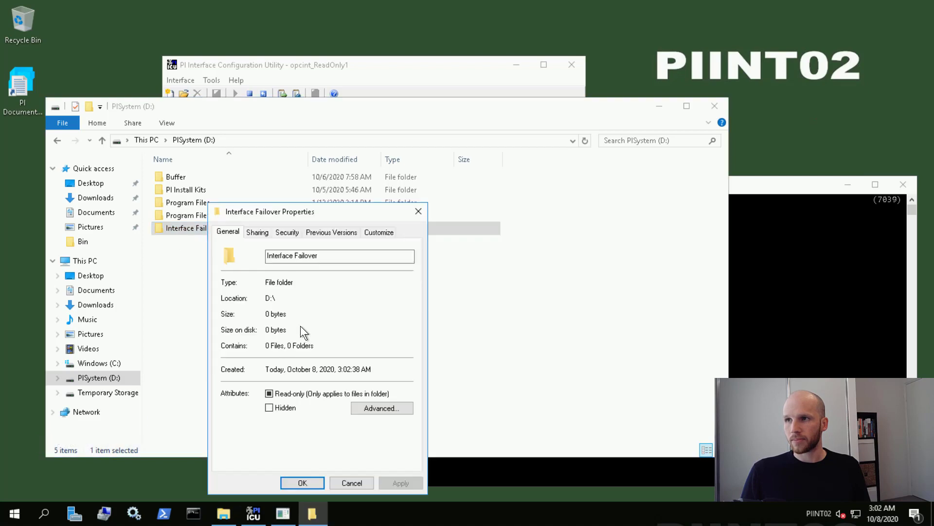
click(262, 232)
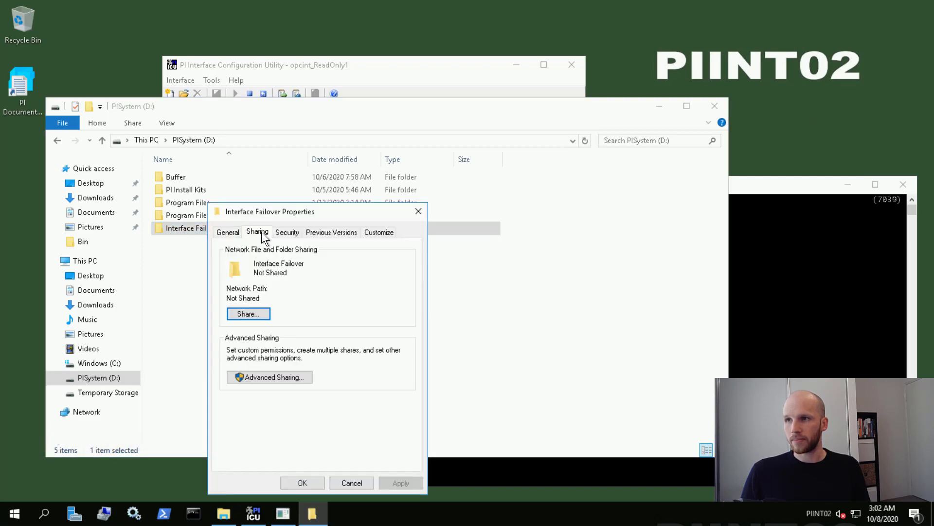
click(305, 377)
drag(346, 233, 532, 146)
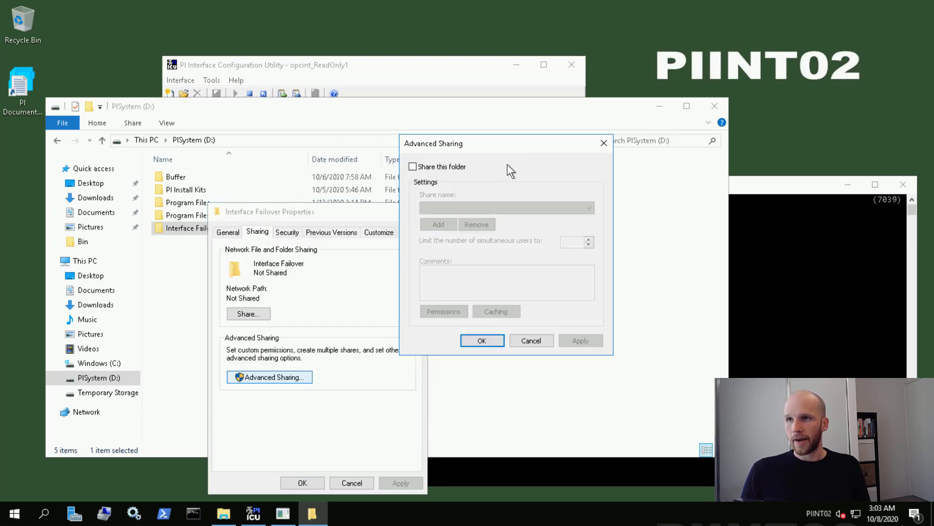
click(448, 168)
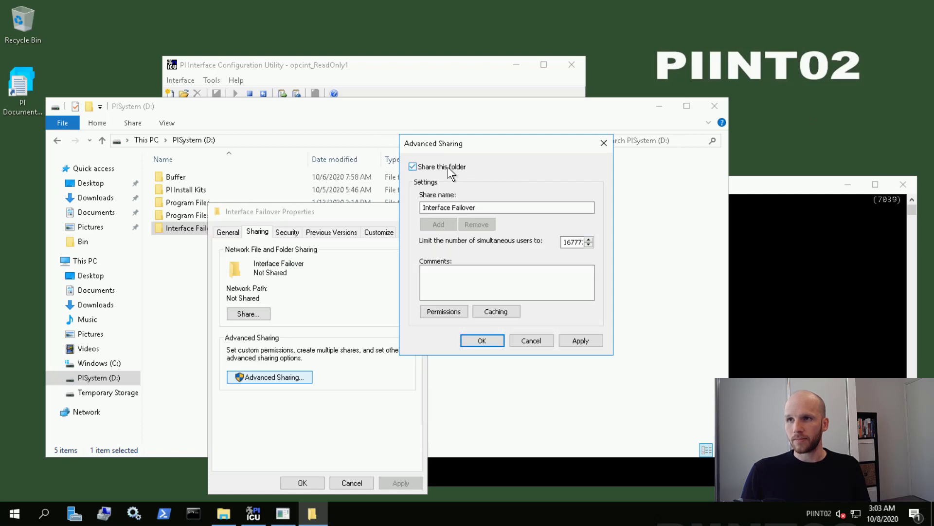
click(483, 206)
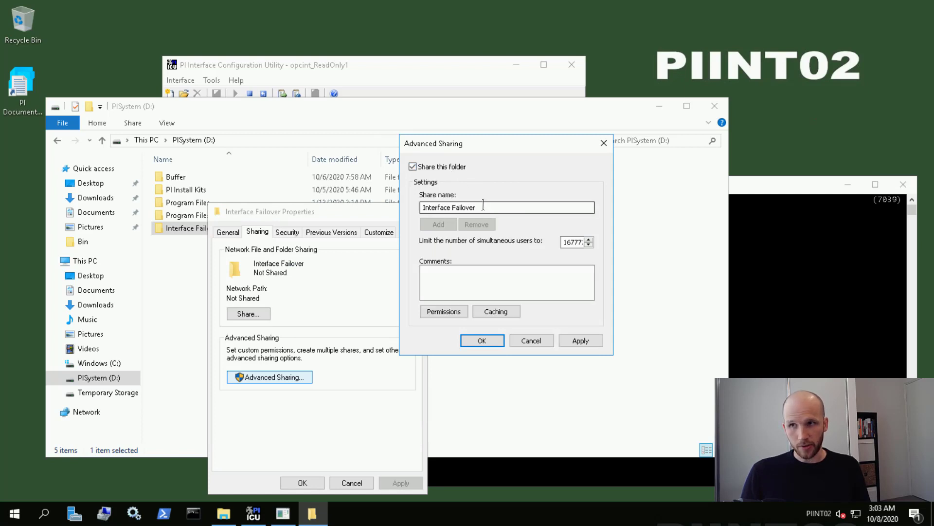
Start adding an entry to the folder's share permissions and include Service Accounts in the object types searched.
click(443, 311)
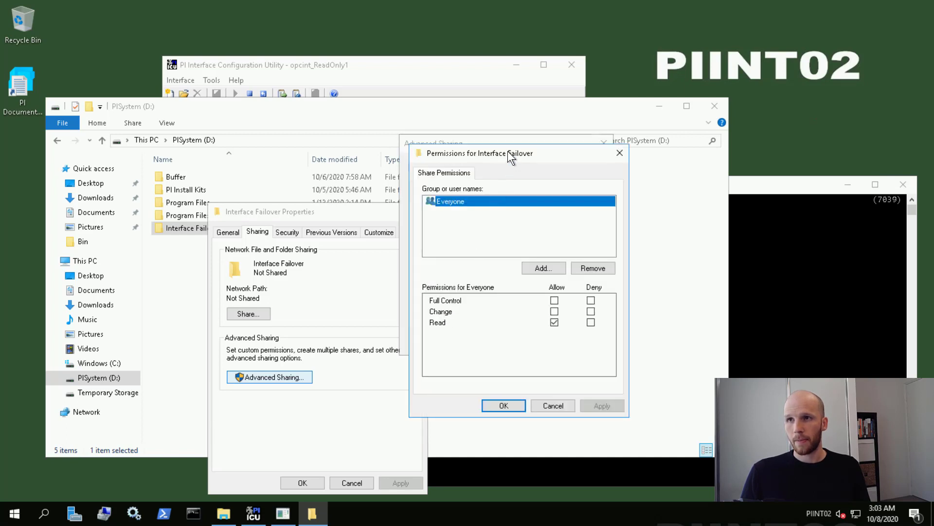
drag(521, 153, 652, 136)
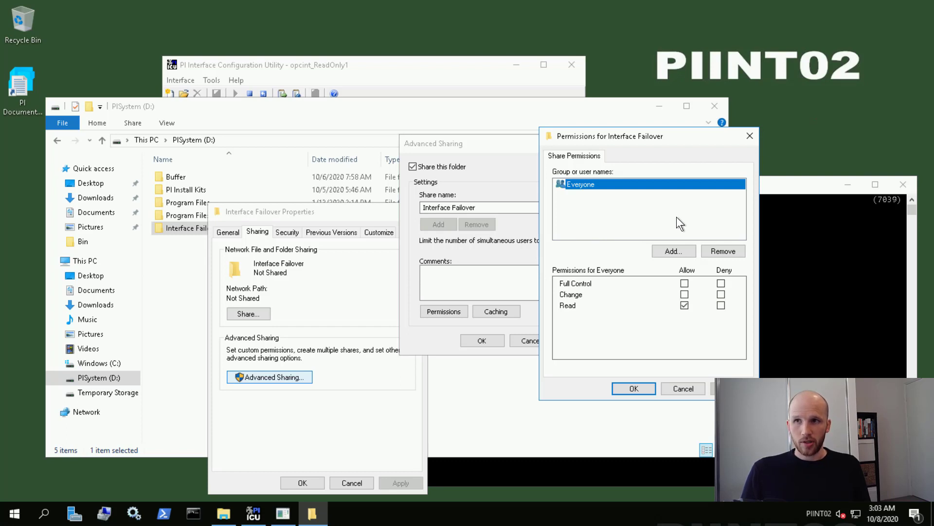
click(691, 252)
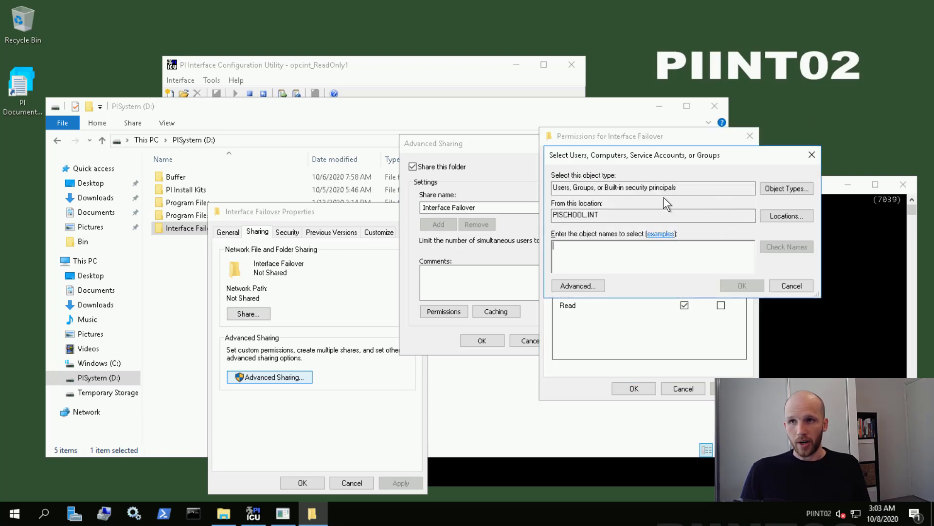
click(805, 188)
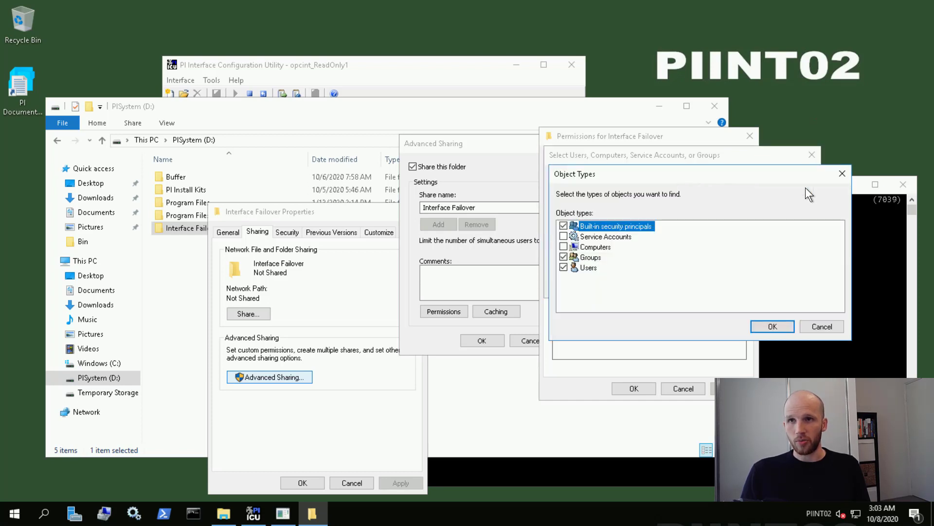
drag(755, 173, 767, 225)
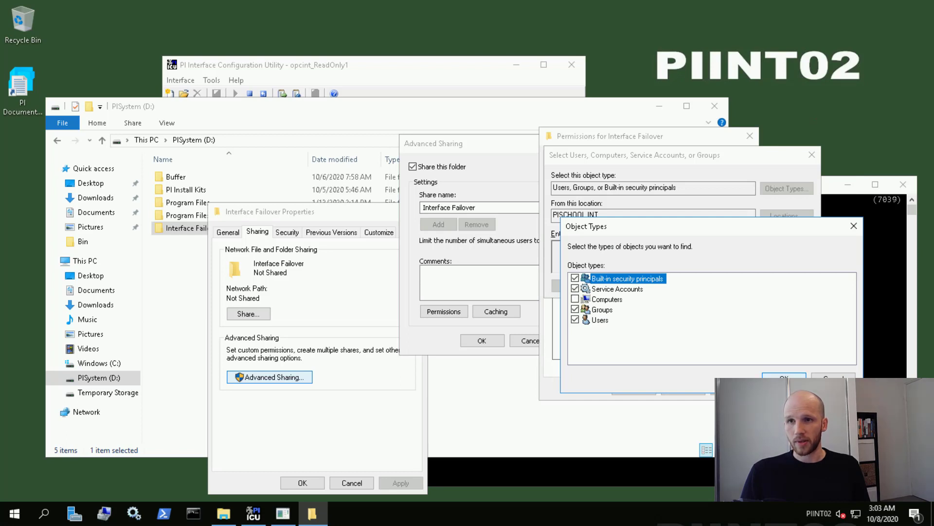
click(784, 380)
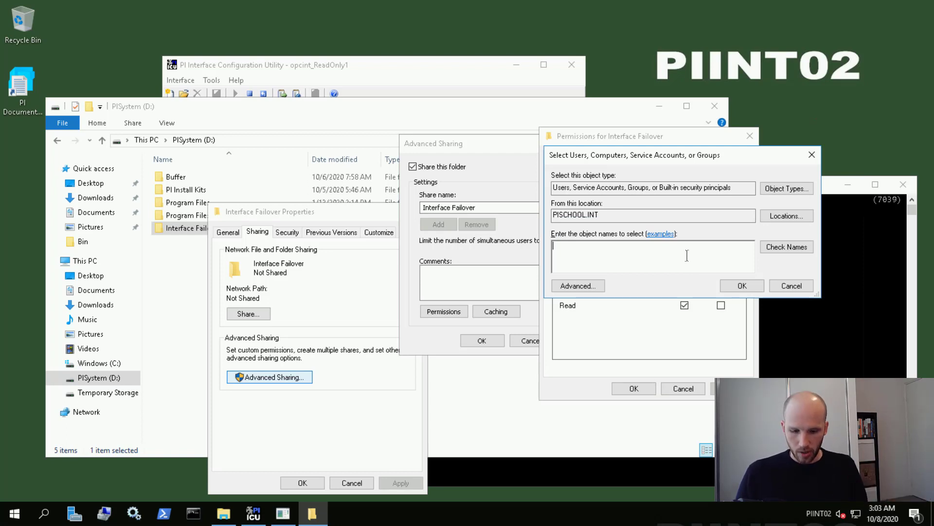
Add the service account SVC-PIINT$ to the share permissions after checking its name.
text(SVC)
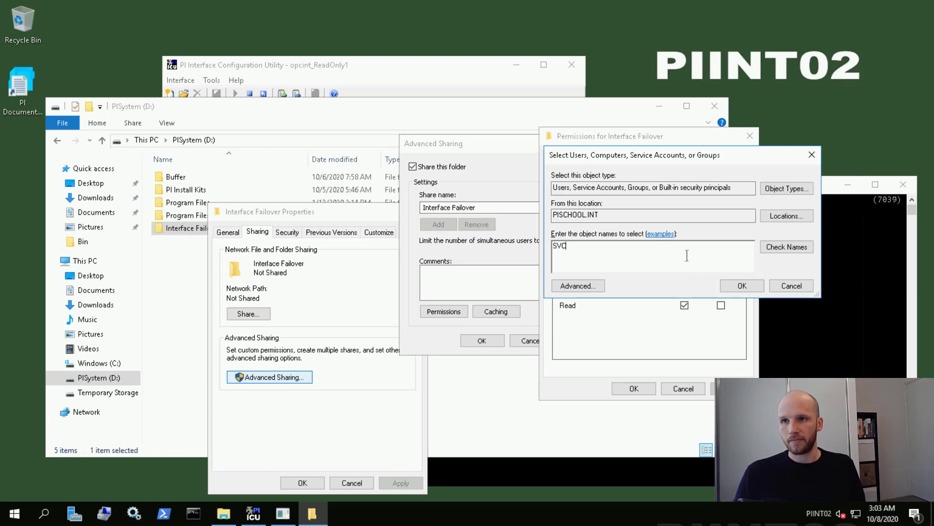
text(-PIINT)
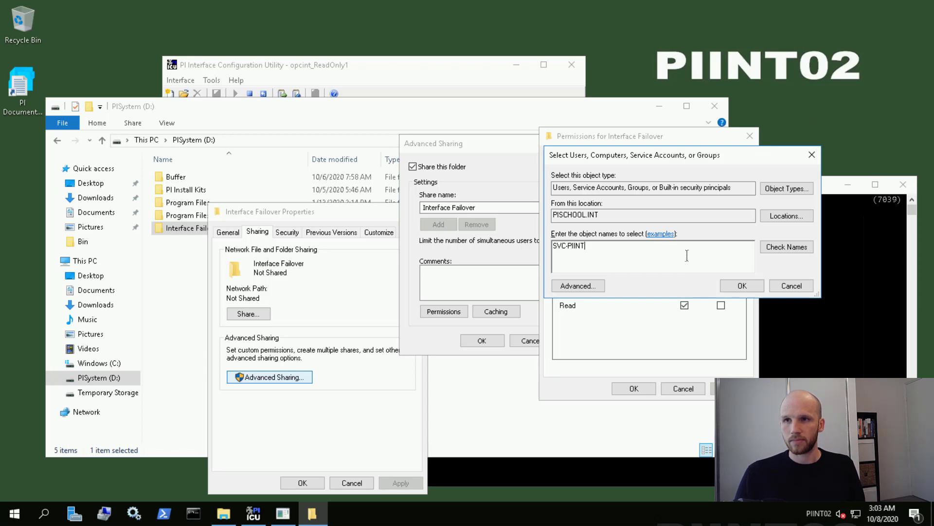
text($)
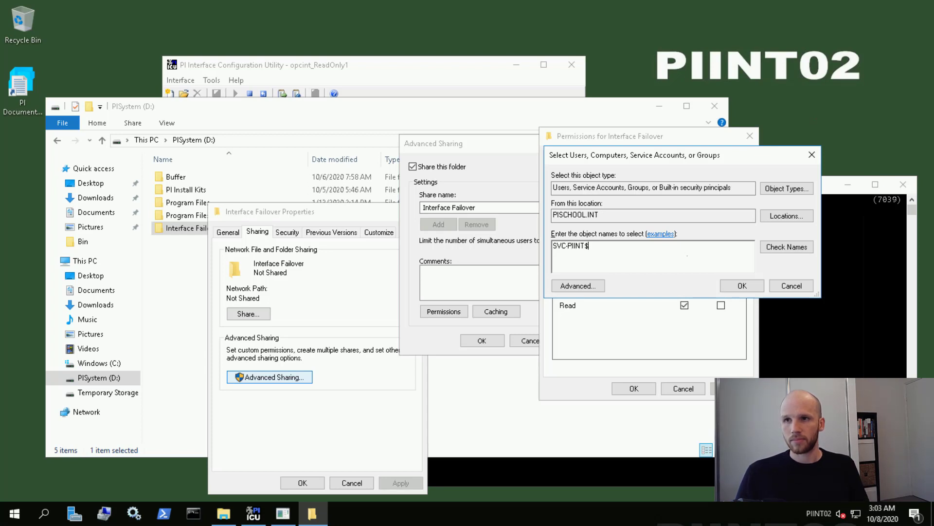
click(797, 244)
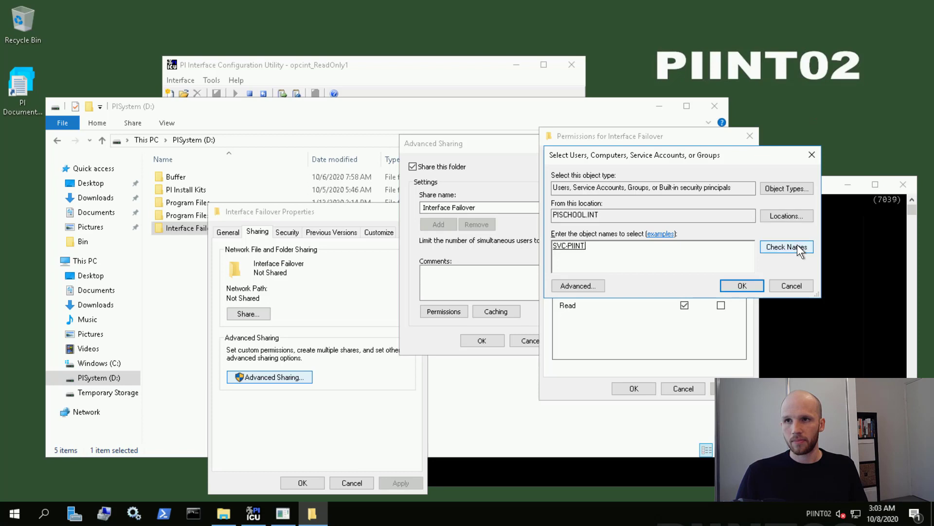
click(746, 284)
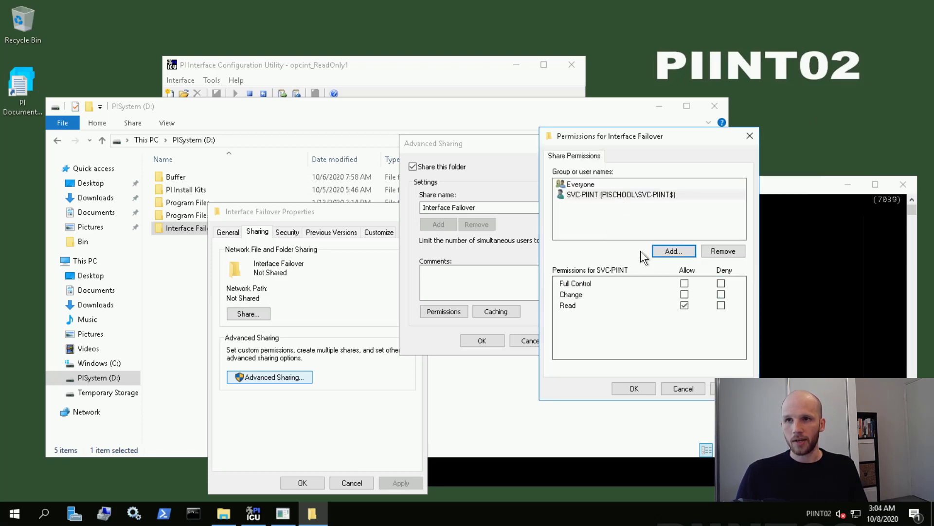
Allow Full Control on the share for SVC-PIINT and confirm the permissions and advanced sharing settings.
click(685, 284)
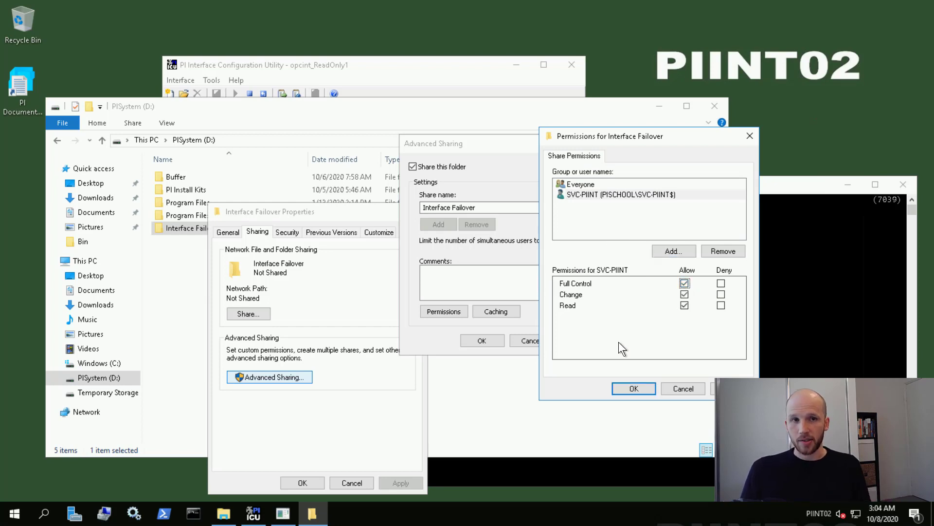
click(631, 387)
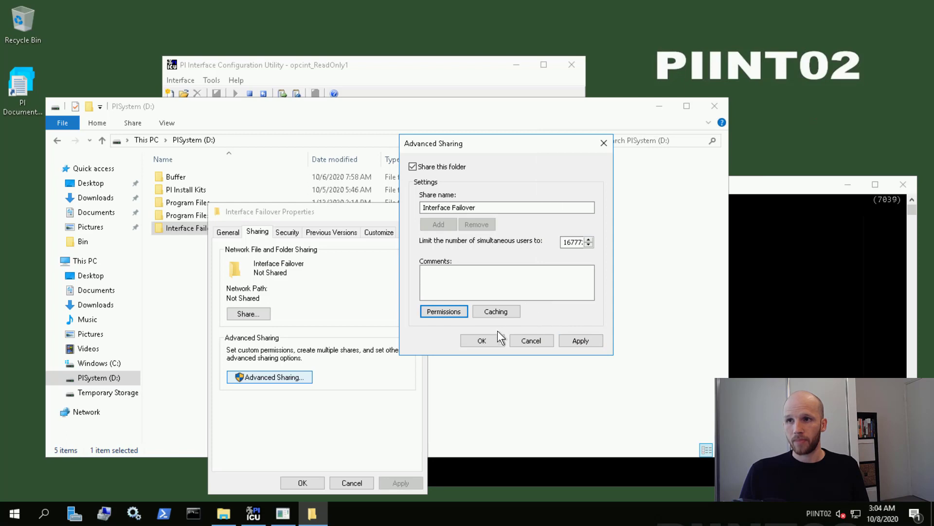
click(487, 340)
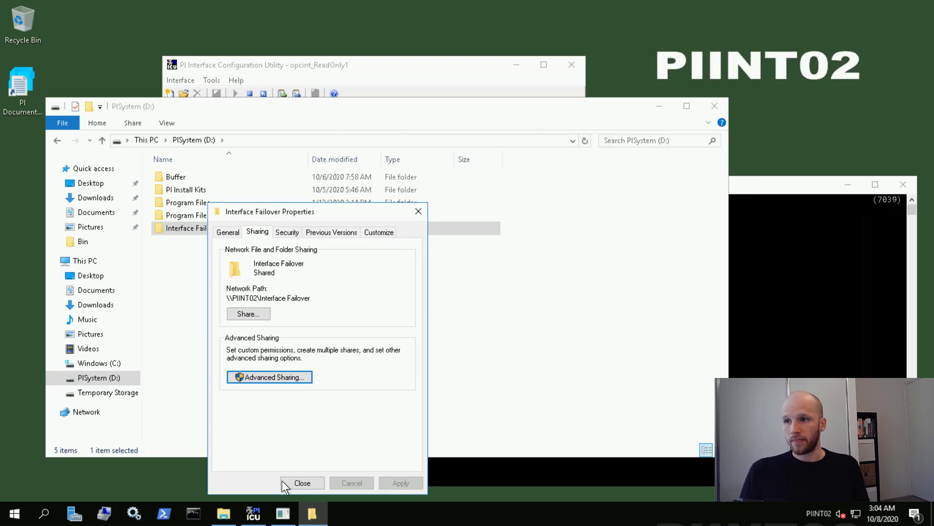
Close the folder properties, switch to PI Interface Configuration Utility and enable UniInt failover for opcint_ReadOnly1.
click(298, 483)
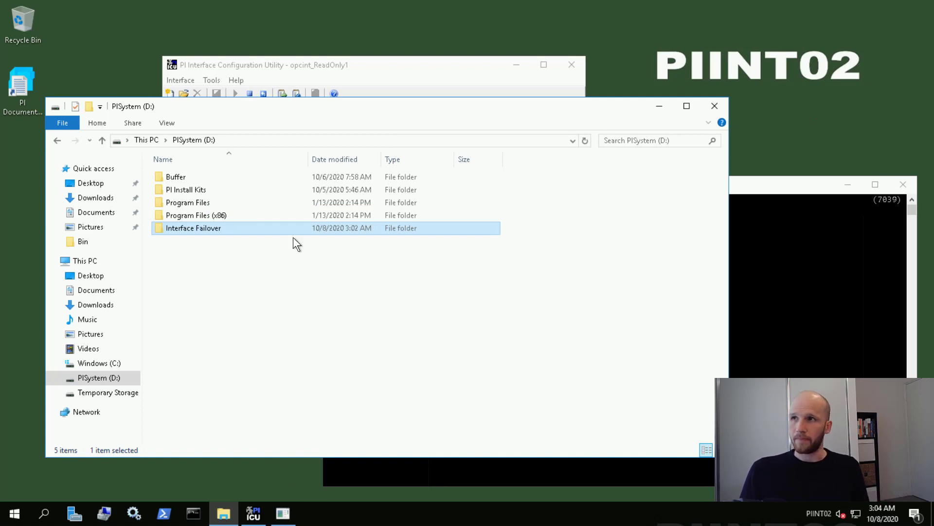
click(370, 63)
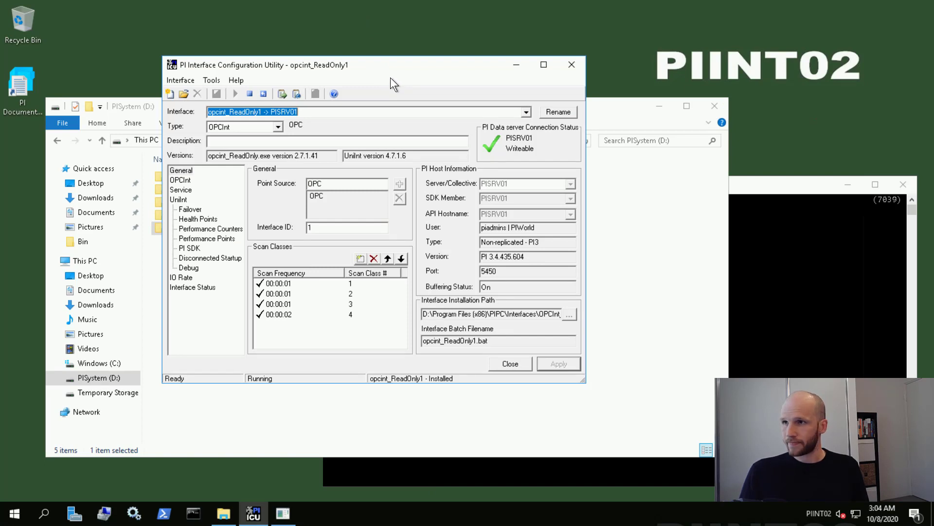
click(189, 210)
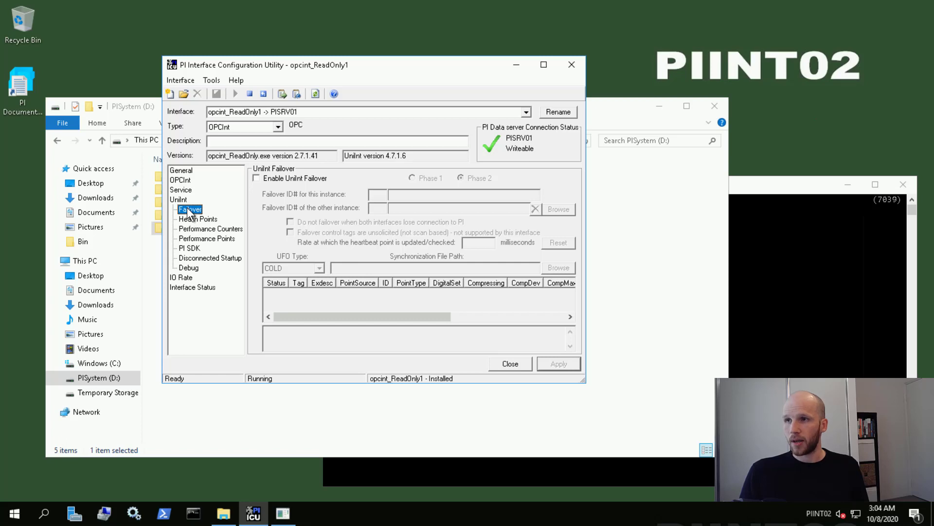
click(318, 178)
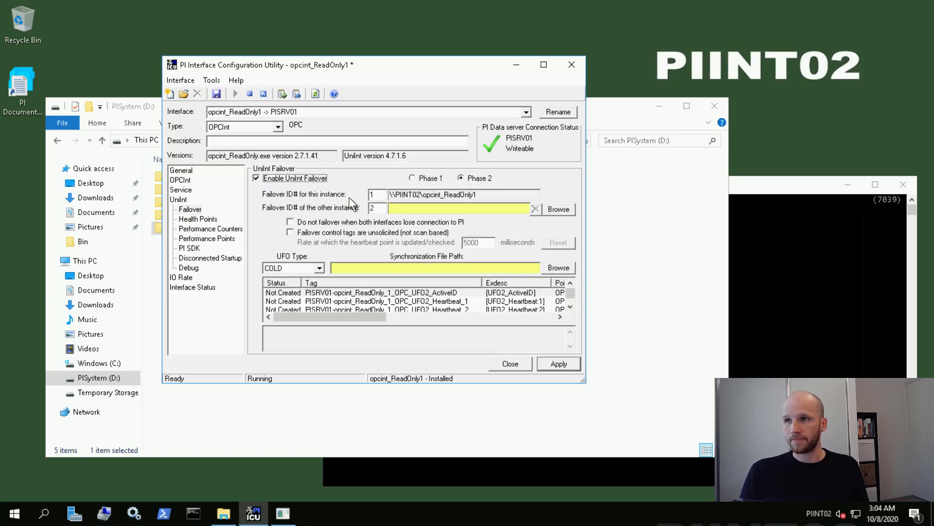
Set the failover ID to 2 for this instance and to 1 for the other instance.
click(381, 195)
text(2)
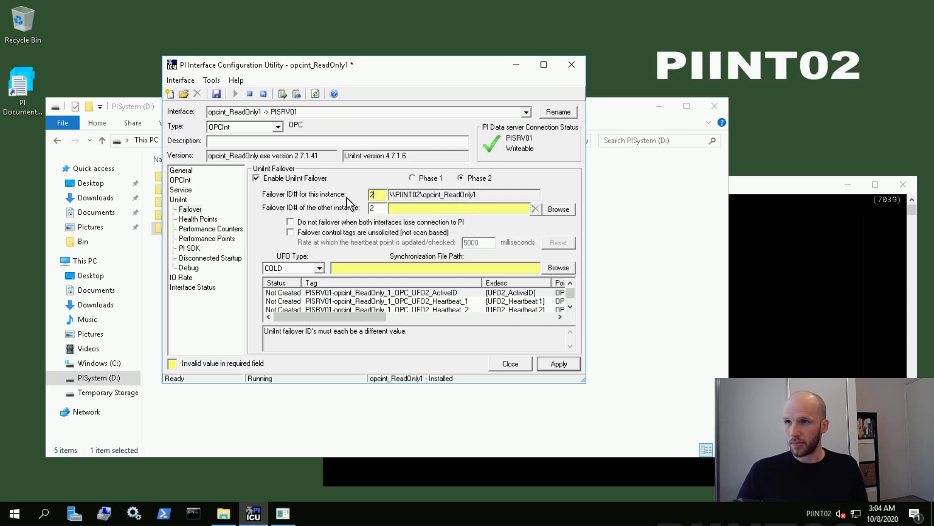
click(381, 208)
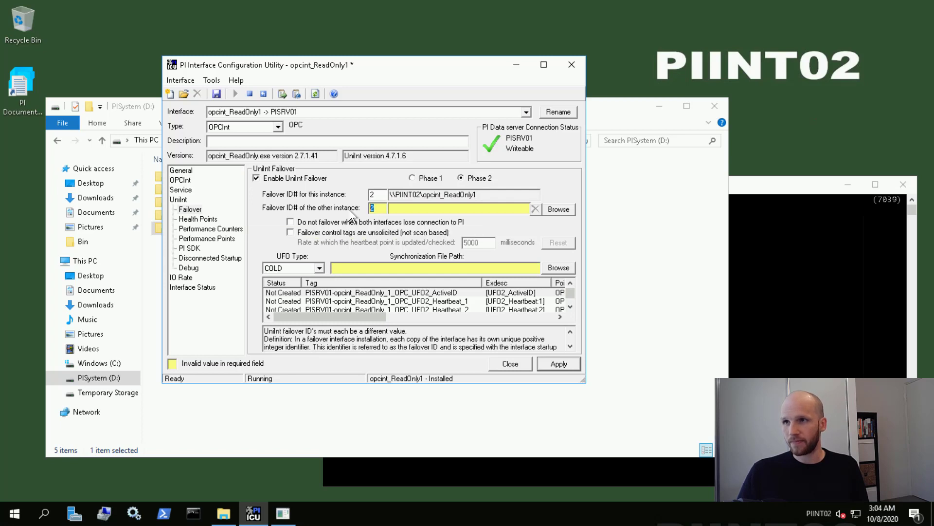
text(1)
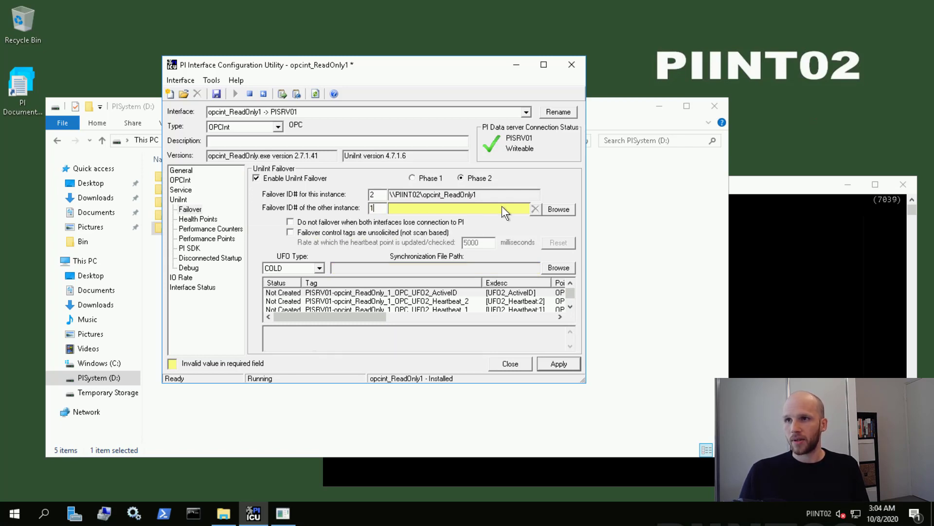
Choose opcint_ReadOnly1 on PIINT01 as the other failover interface and set the UFO type to HOT.
click(565, 209)
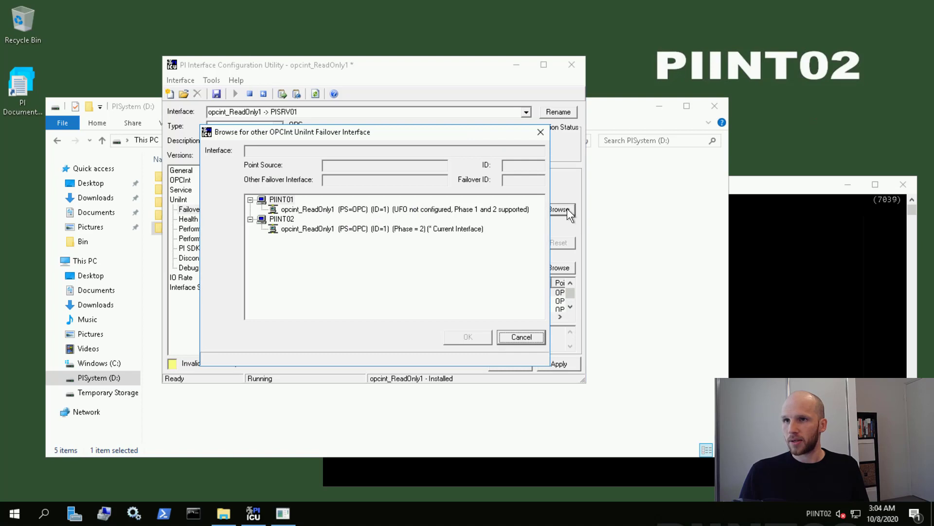
click(306, 210)
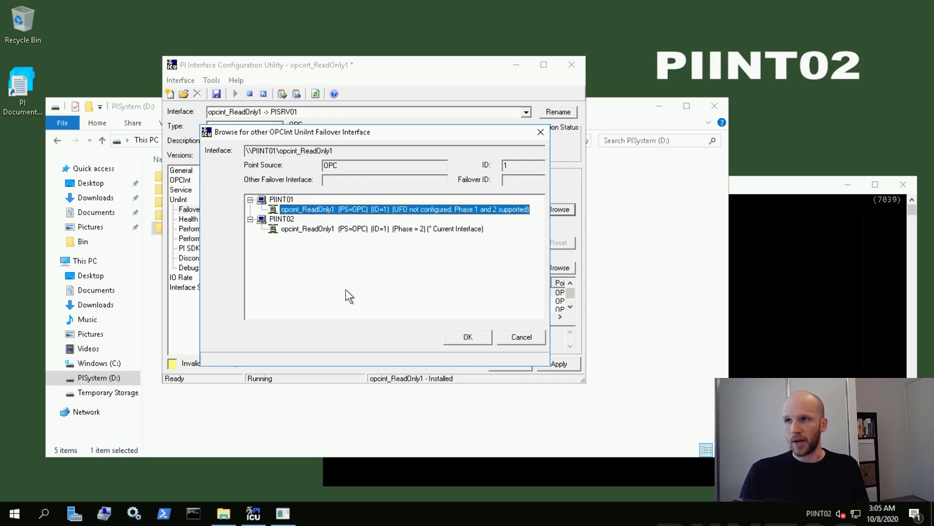
click(480, 338)
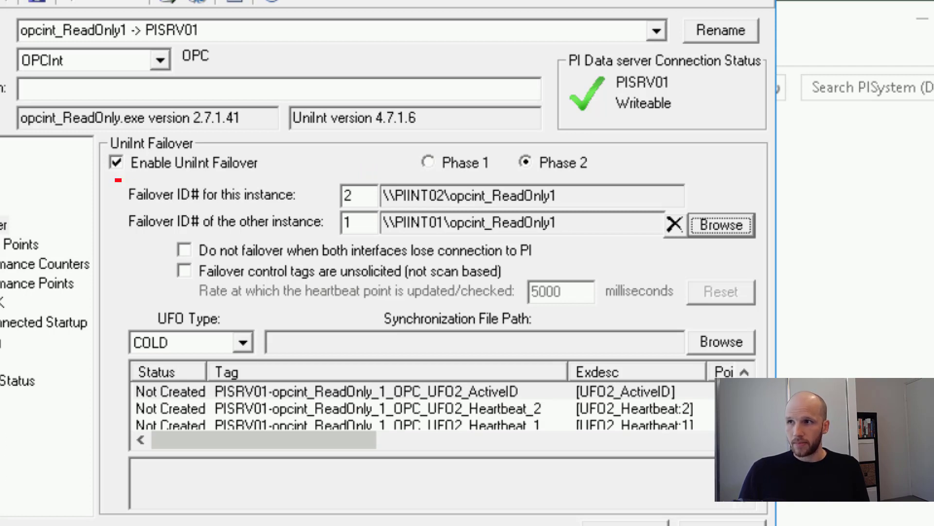
drag(116, 179, 769, 247)
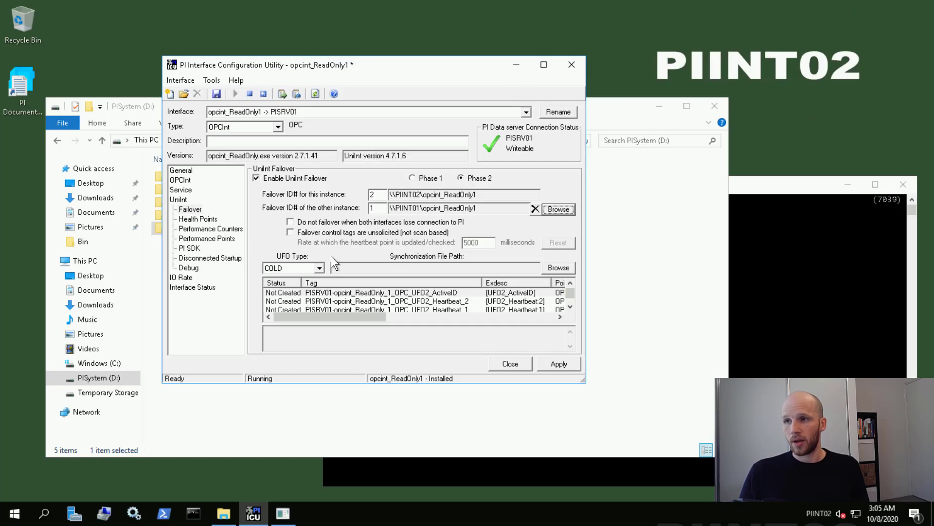
click(319, 267)
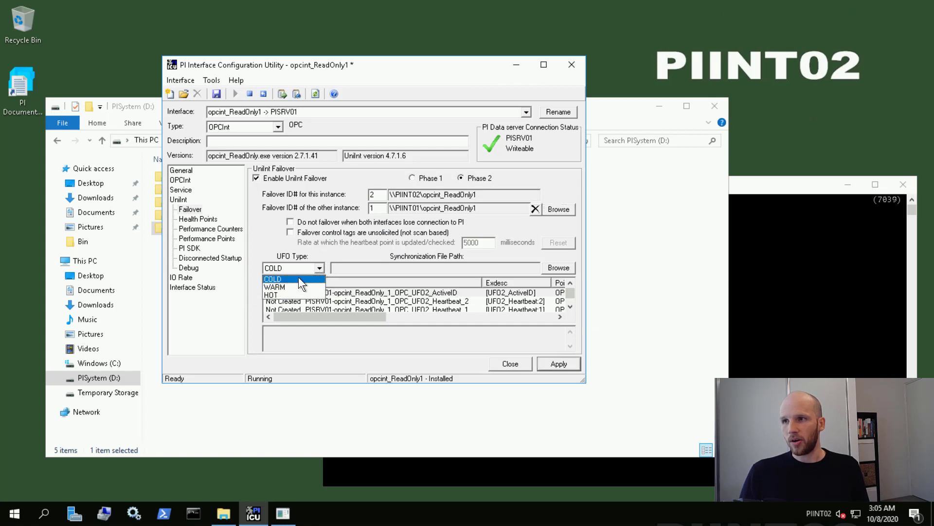
click(275, 294)
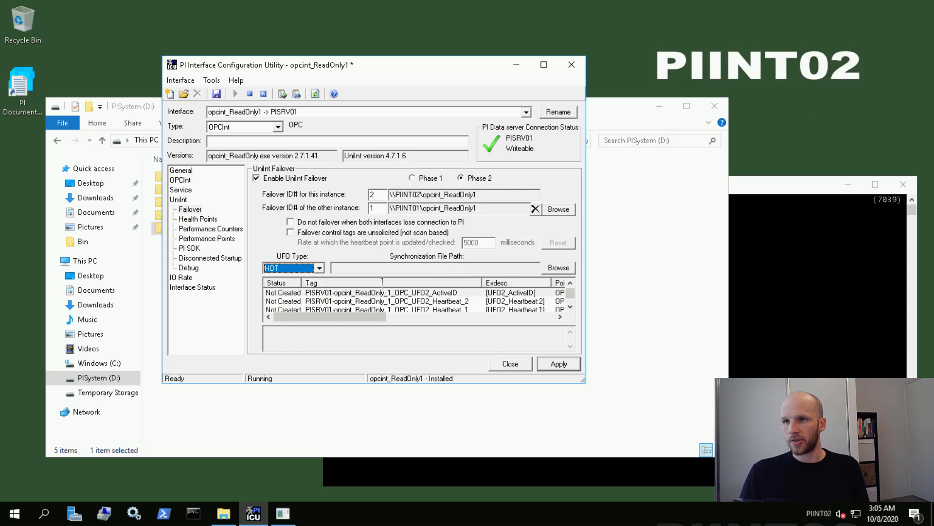
Create the UFO_State digital set on server PISRV01 and all UFO Phase 2 failover points.
click(347, 293)
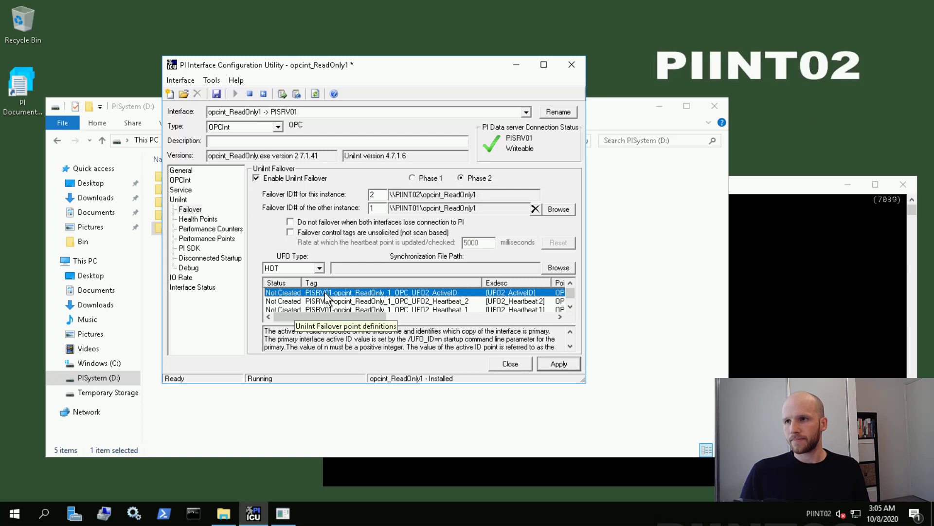
right_click(325, 292)
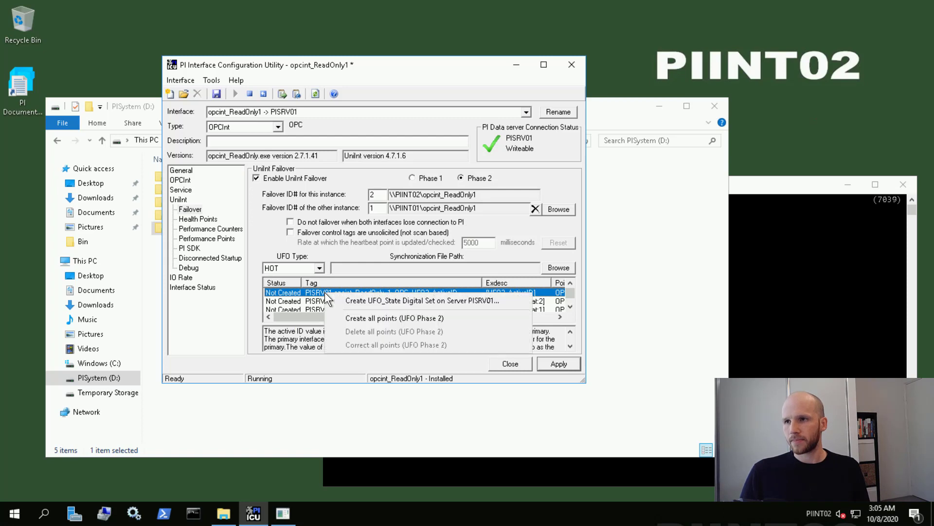
click(352, 300)
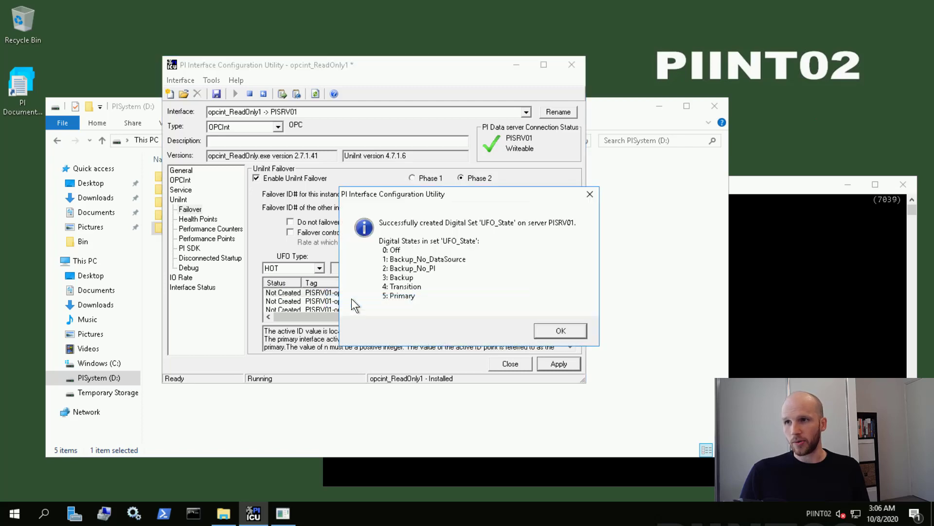
click(577, 331)
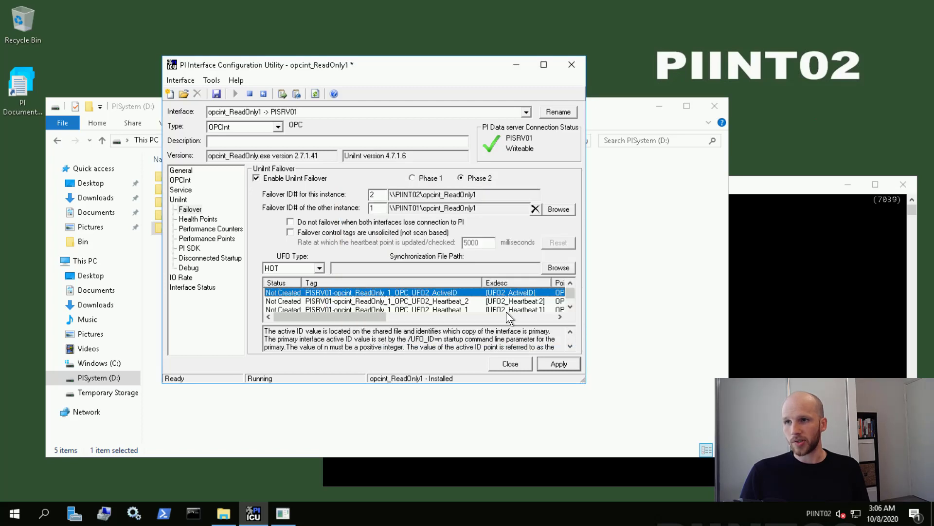
right_click(455, 290)
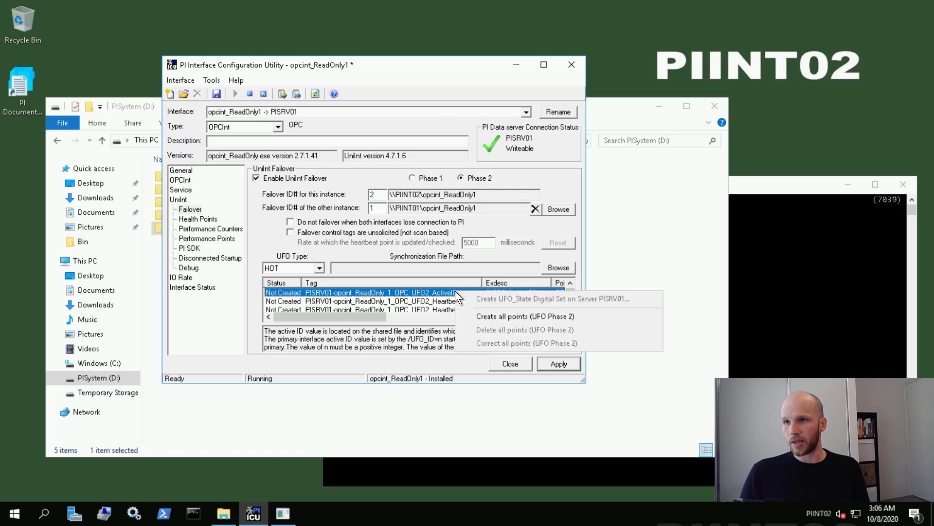
click(589, 315)
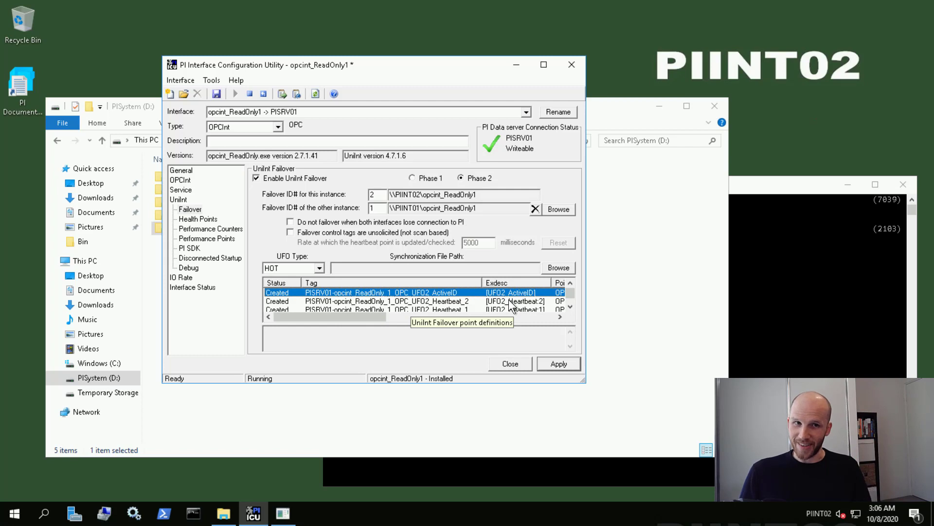
Set the synchronization file location to \\PIINT02\Interface Failover, keeping the suggested file opcint_ReadOnly_OPC_1.dat.
click(571, 267)
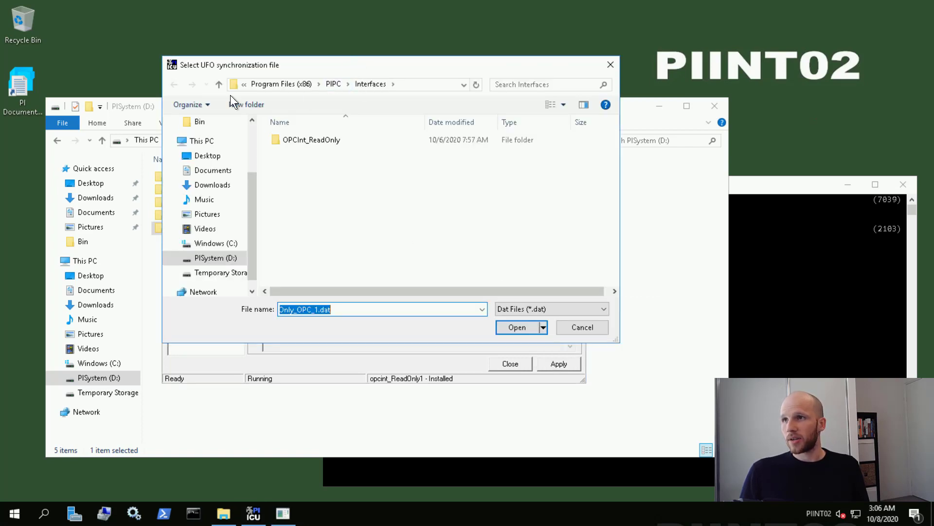
click(419, 84)
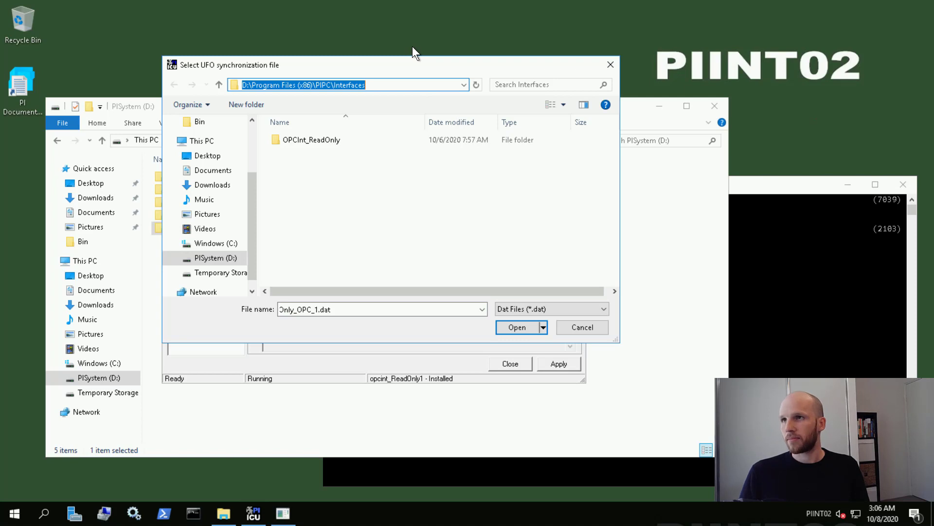
text(\\PIINT02)
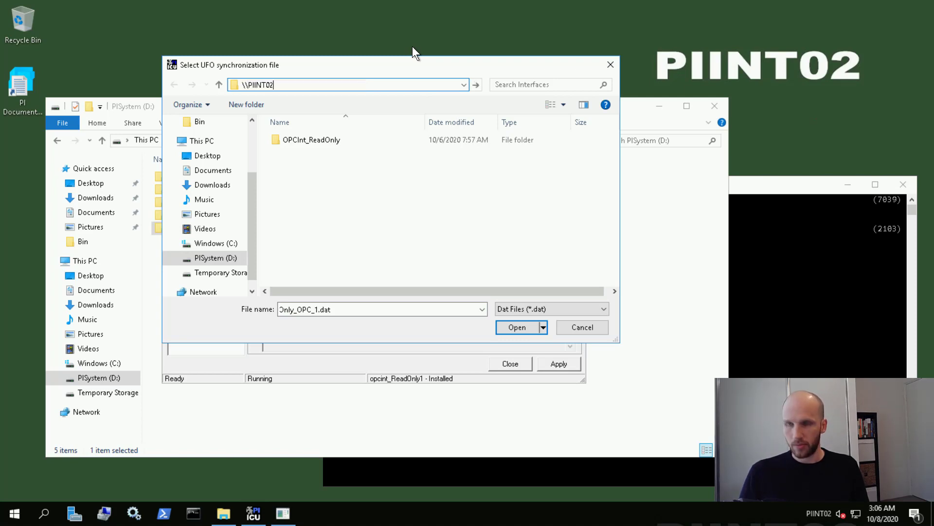
text(\)
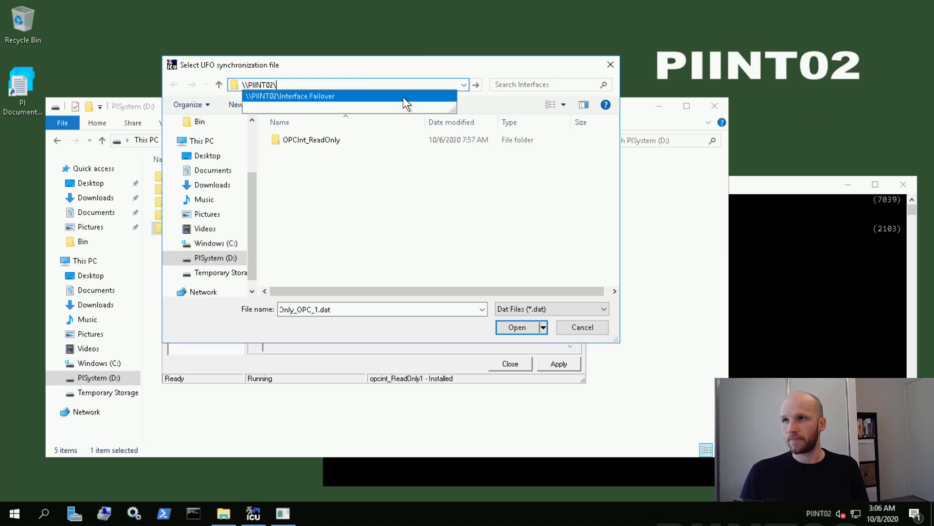
click(403, 98)
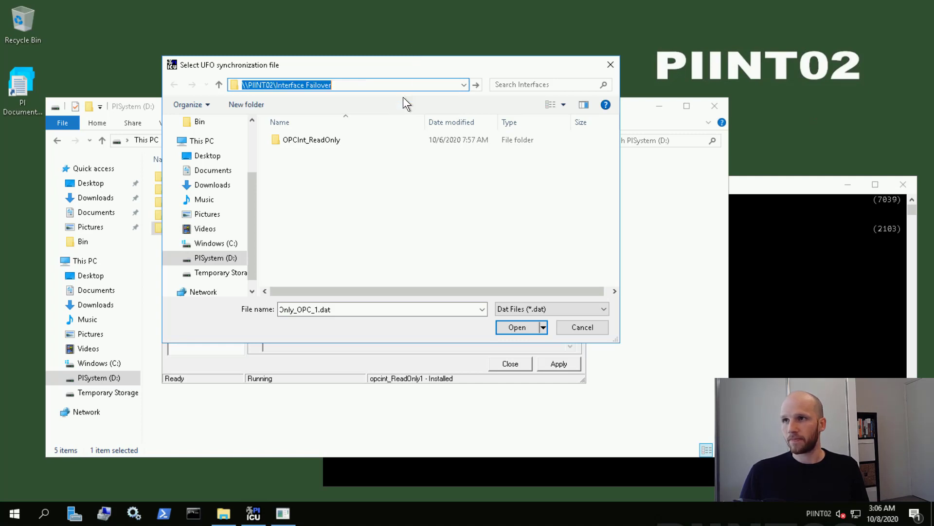
click(517, 327)
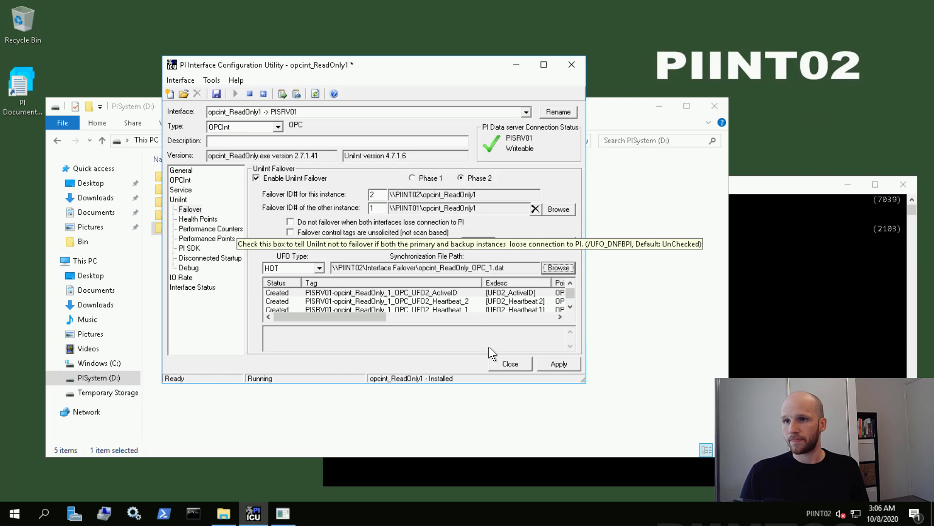
Apply the failover settings, acknowledge the restart notice and restart the interface service.
click(559, 364)
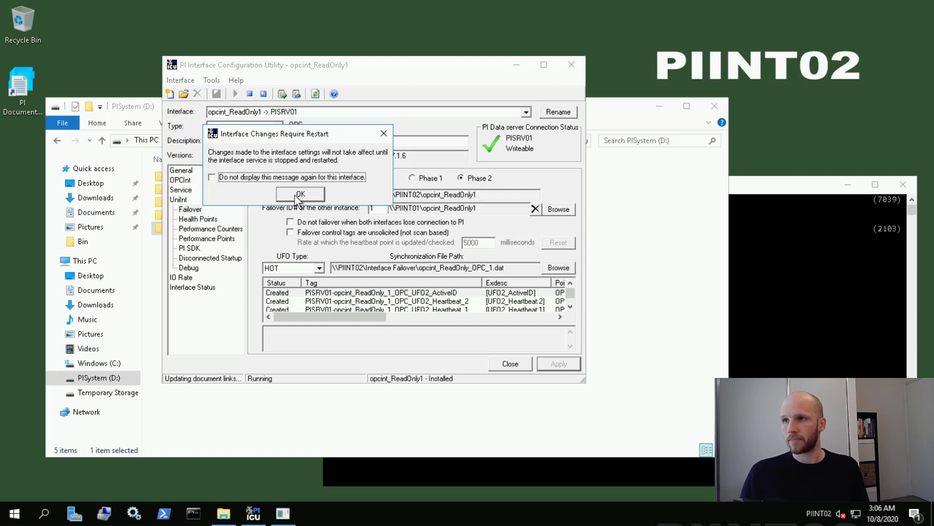
click(296, 195)
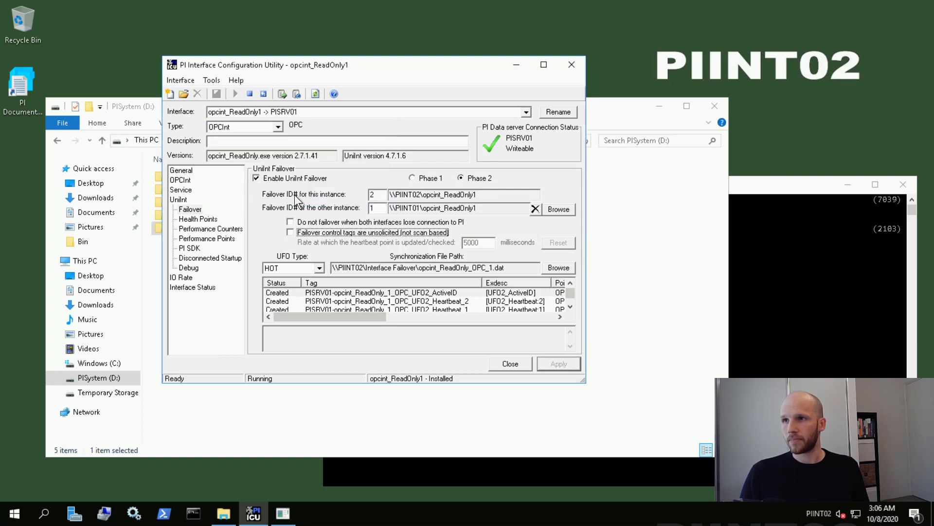
click(265, 93)
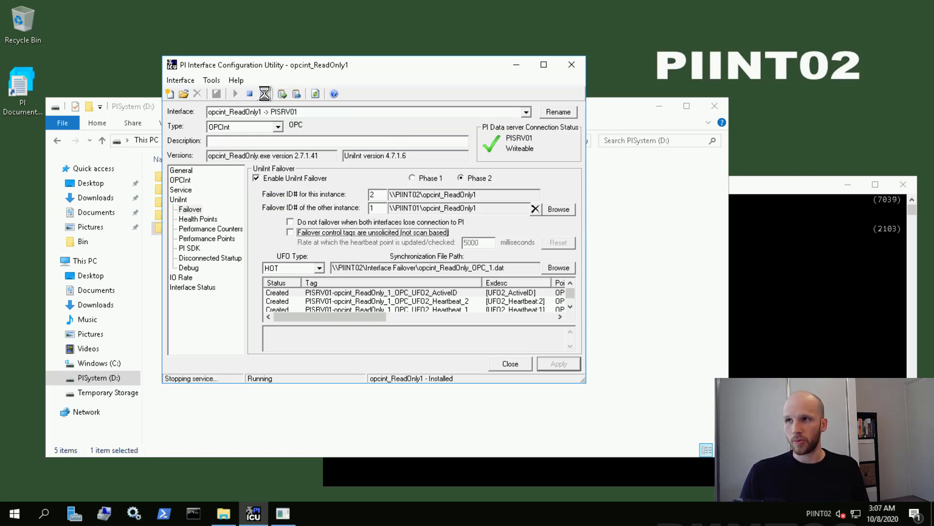
Review the UniInt failover and buffering messages in the pigetmsg log window for PIINT02.
click(753, 186)
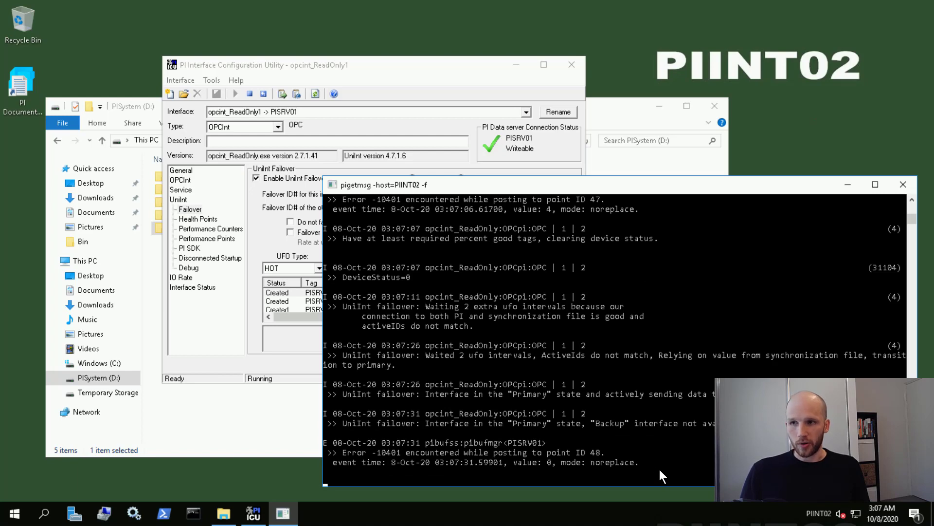
click(578, 471)
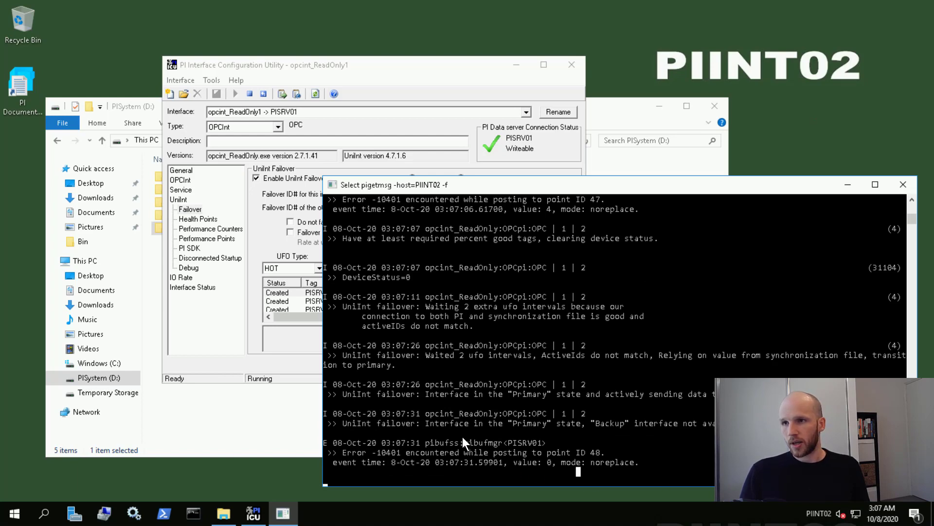
scroll(481, 335, up, 4)
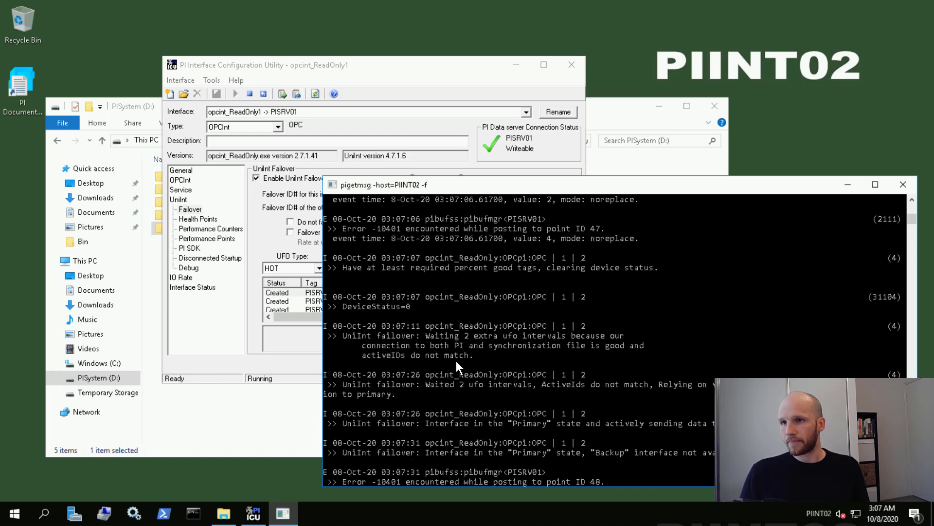
scroll(457, 361, up, 3)
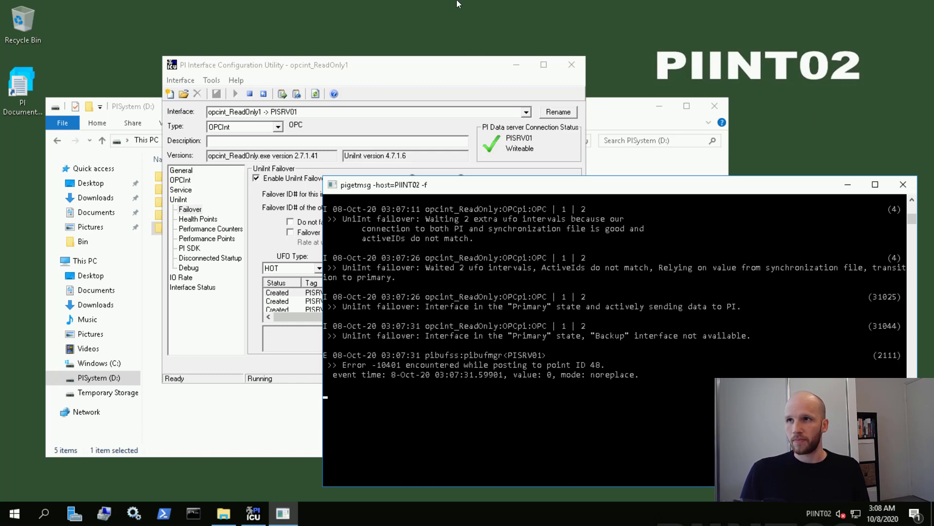
Switch to the PISRV01 remote session and open Point Builder in PI System Management Tools.
mouse_move(458, 4)
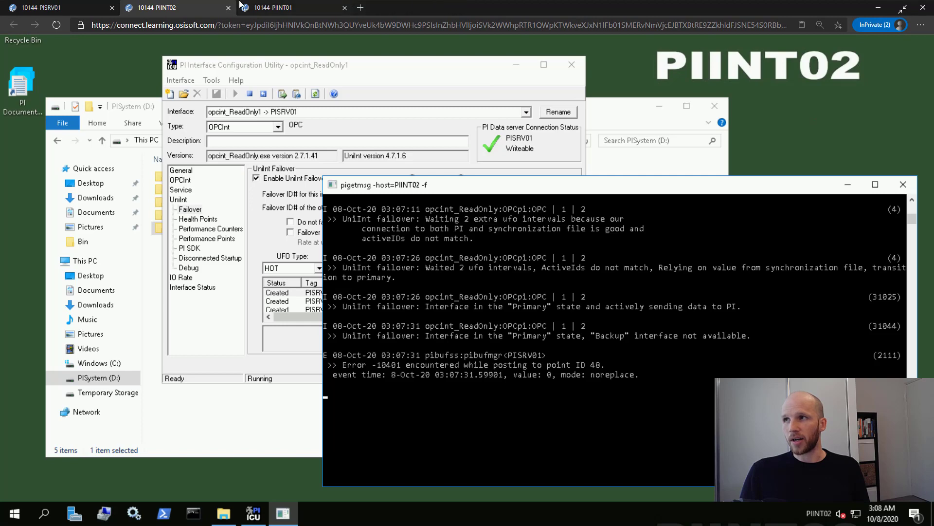
click(68, 7)
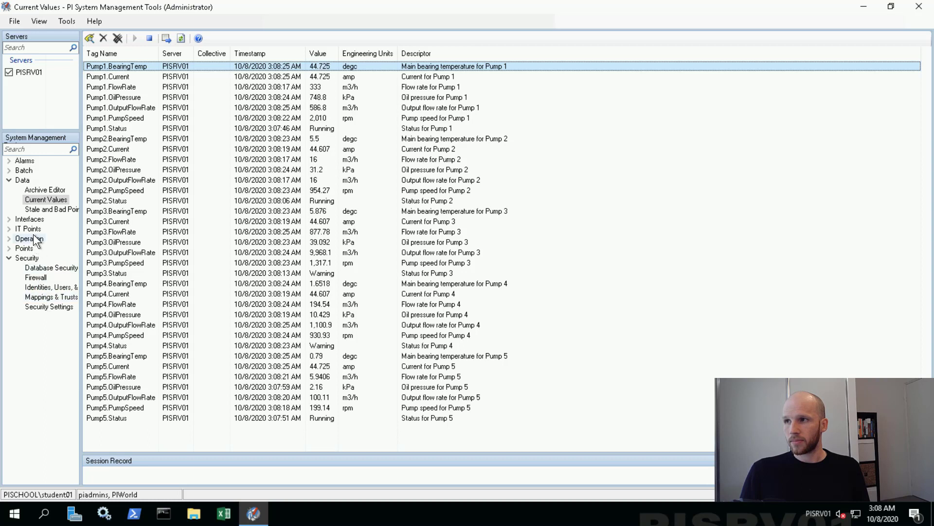
click(9, 248)
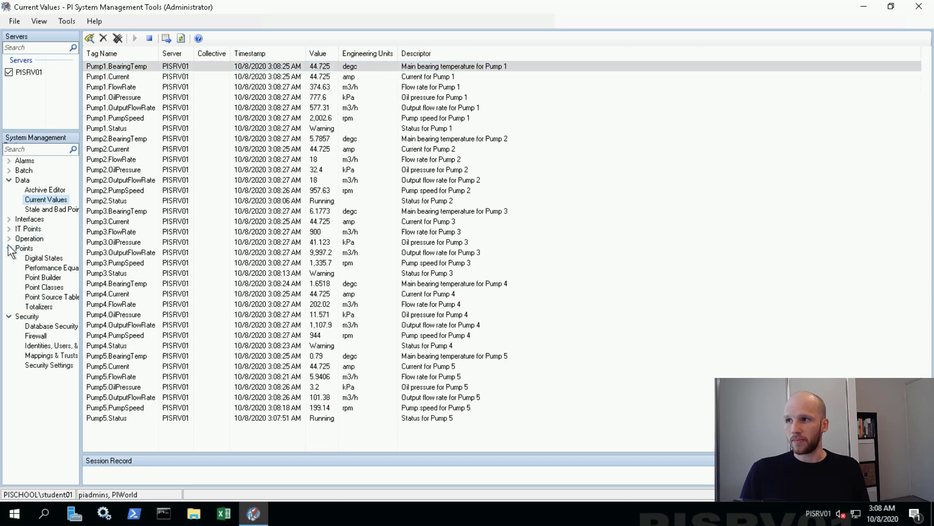
click(43, 277)
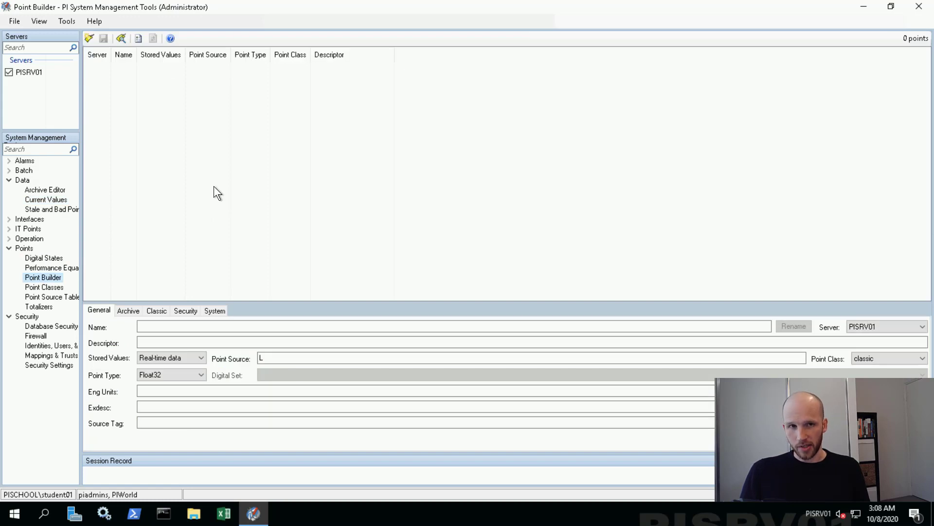
Search for points matching *ufo*, load them all into Point Builder and examine their point and data security.
click(121, 39)
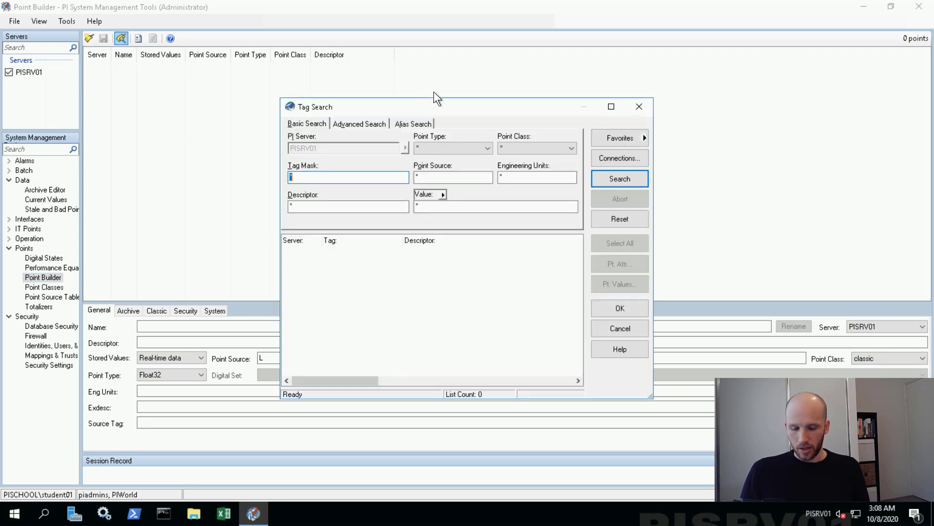
text(*u)
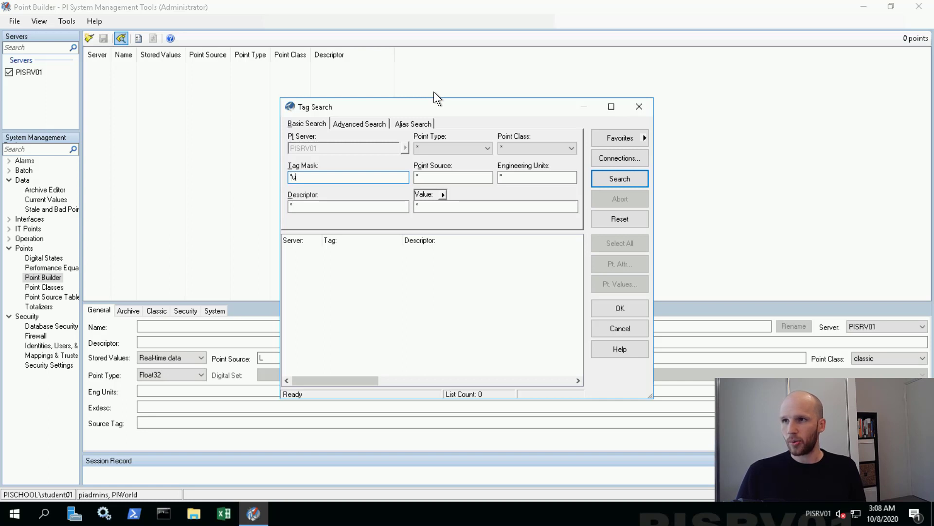
text(fo*)
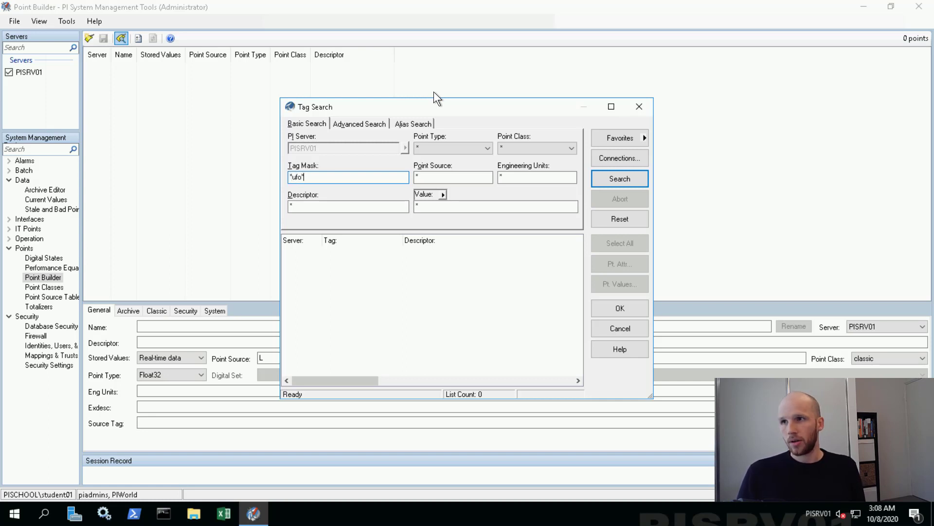
key(Return)
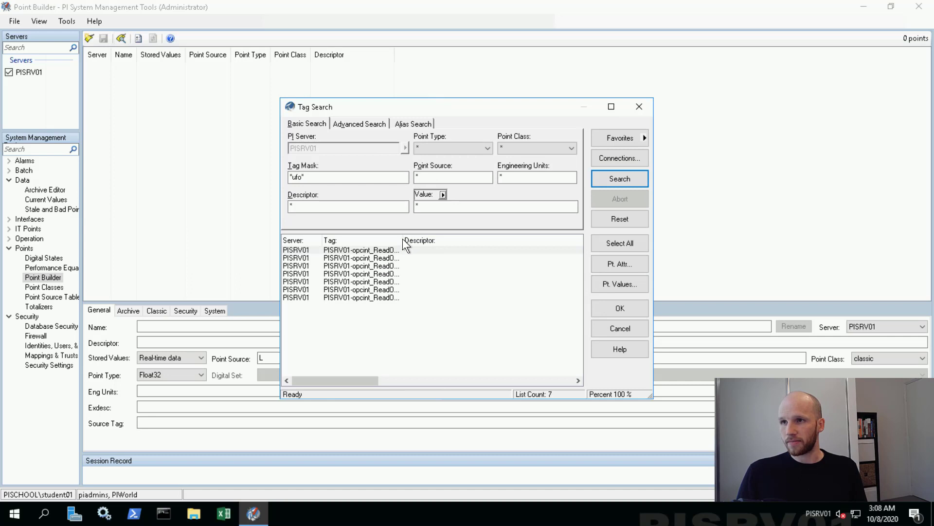
drag(438, 237, 494, 237)
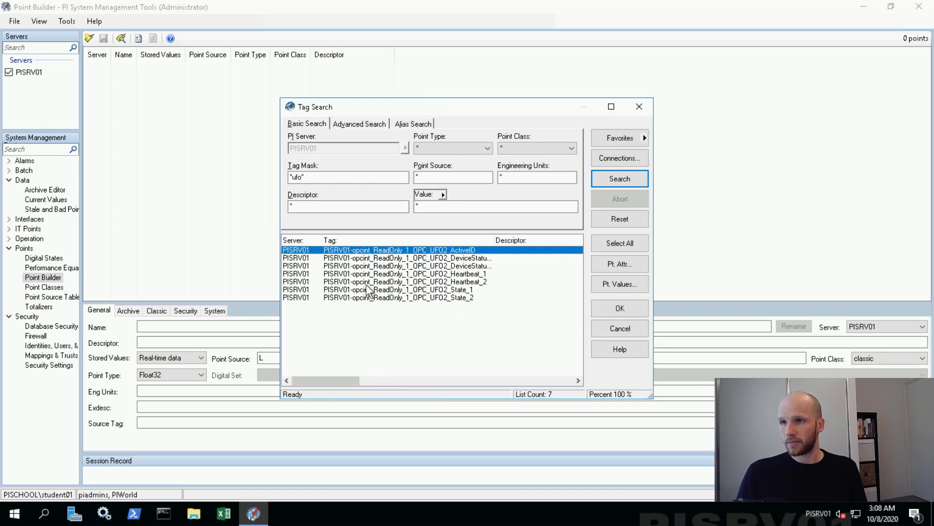
click(631, 244)
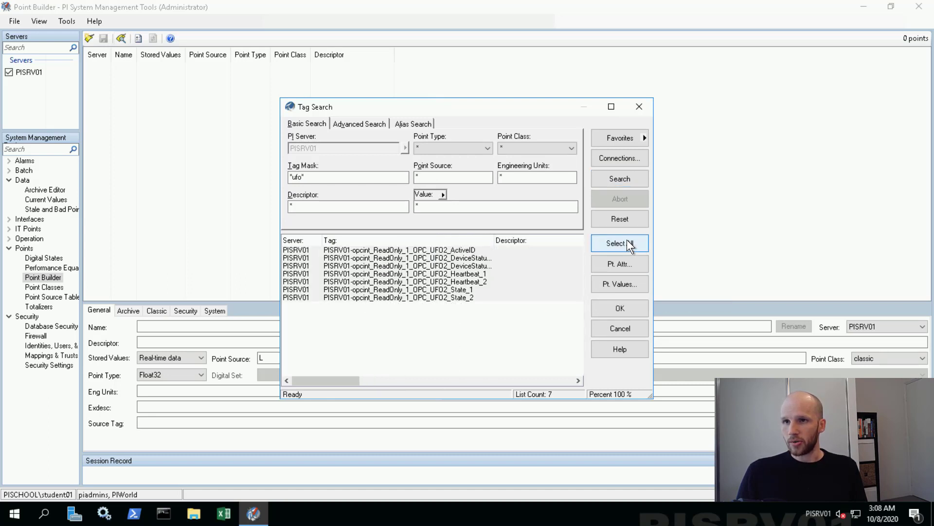
click(623, 311)
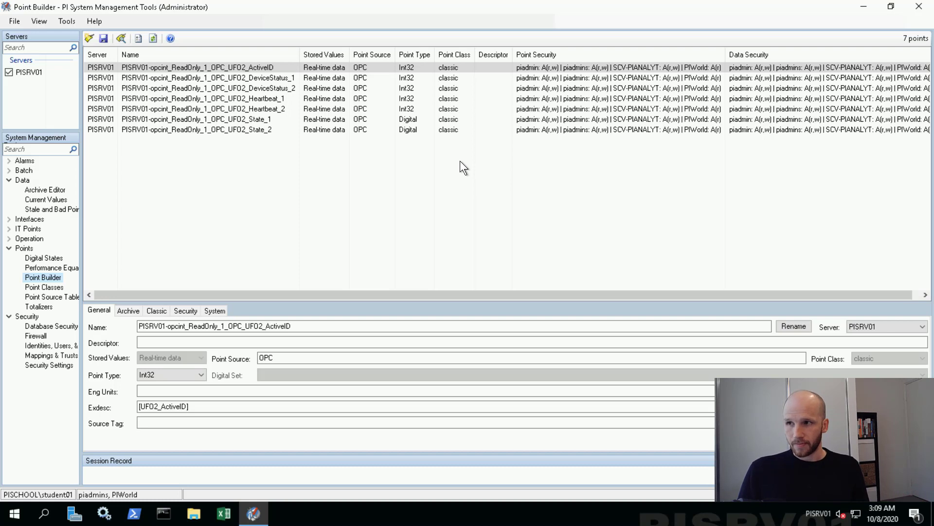
click(191, 310)
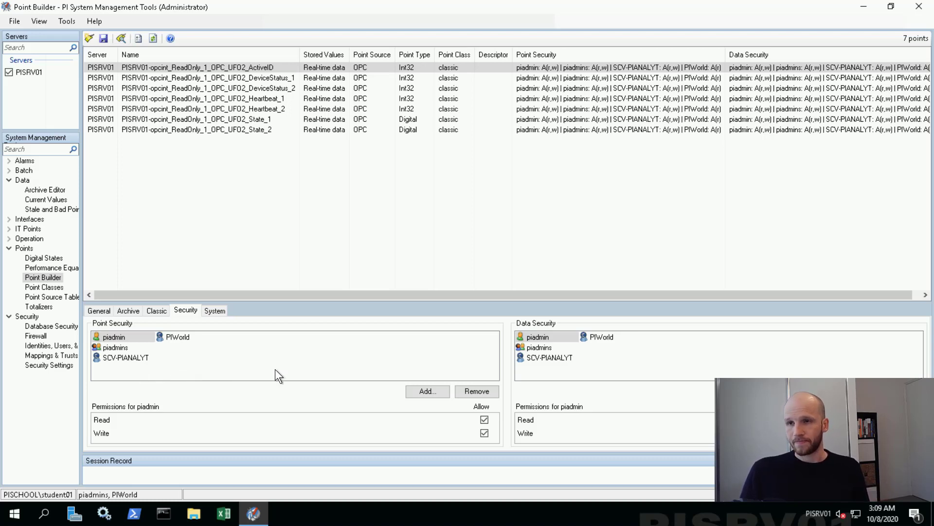
click(612, 363)
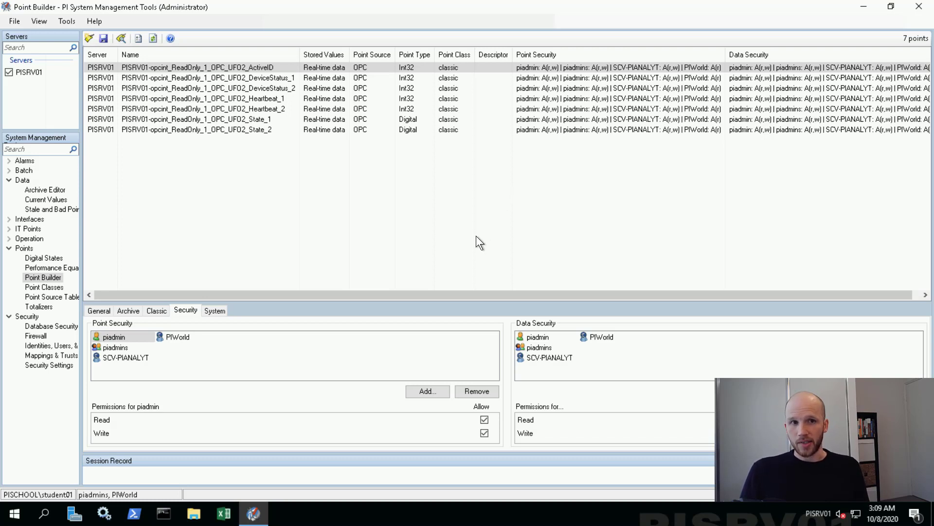
Switch to Excel and create a blank workbook, starting at cell A1.
click(221, 516)
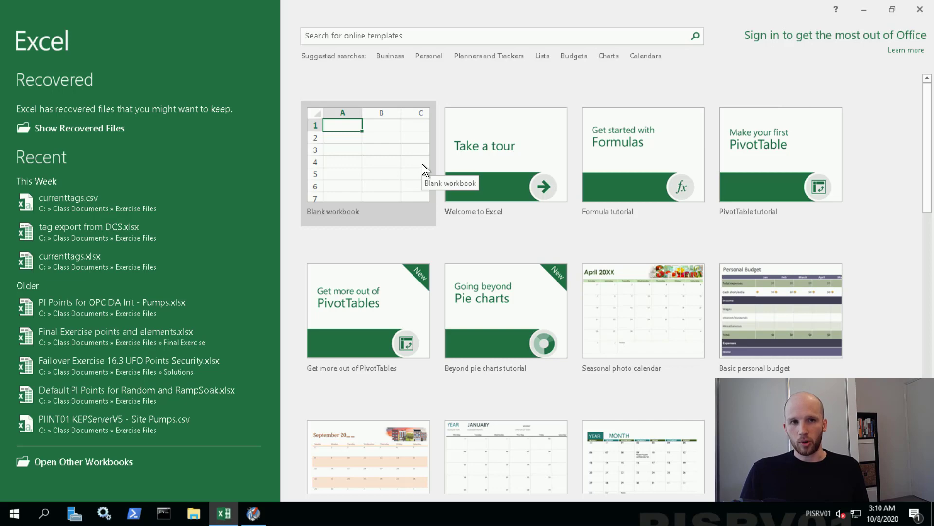
click(422, 164)
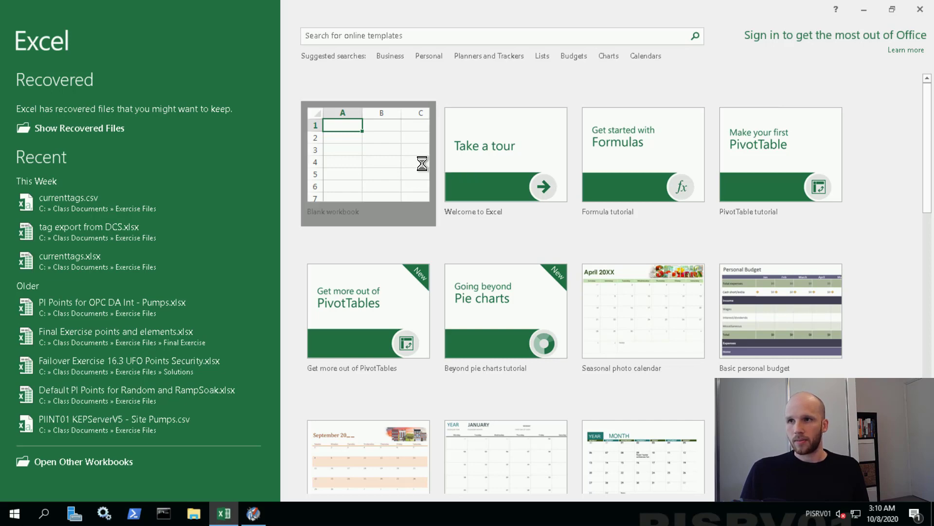
click(272, 161)
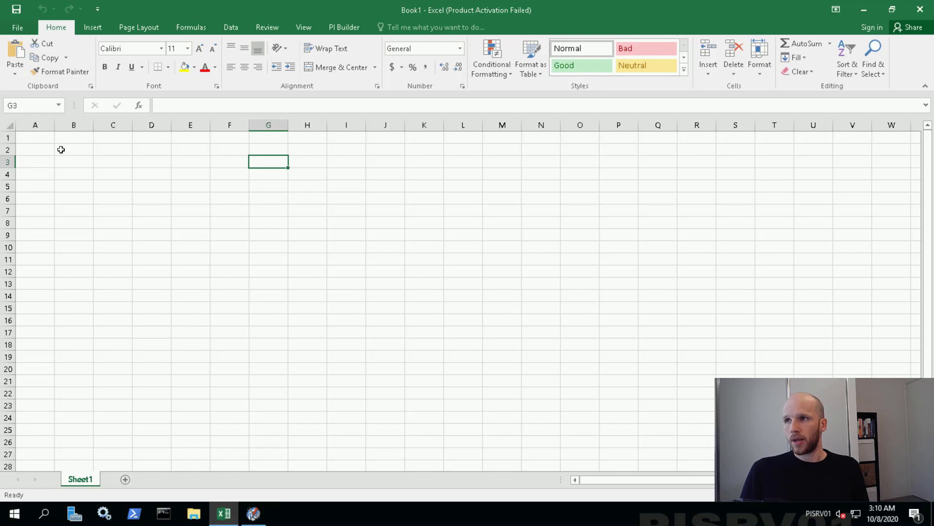
click(43, 139)
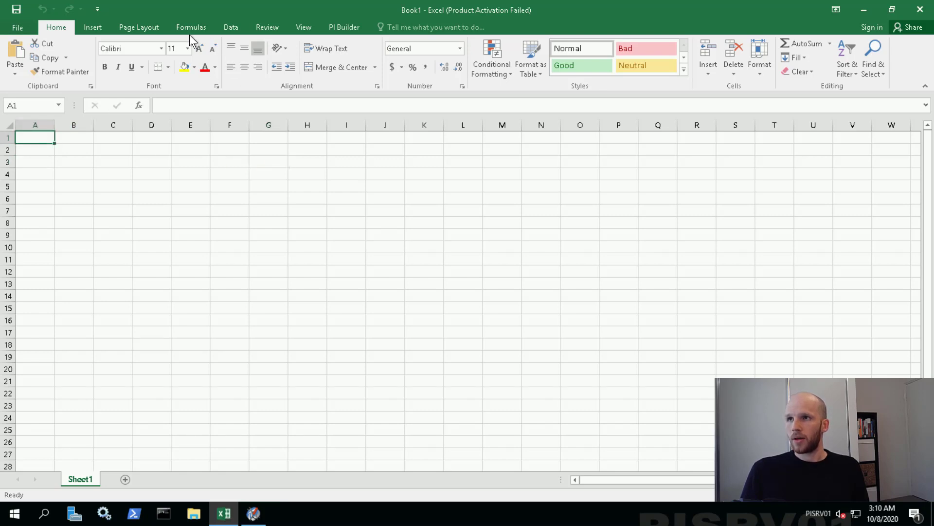
Find the PI points matching *ufo* on PISRV01 with PI Builder and accept all of them for retrieval.
click(335, 23)
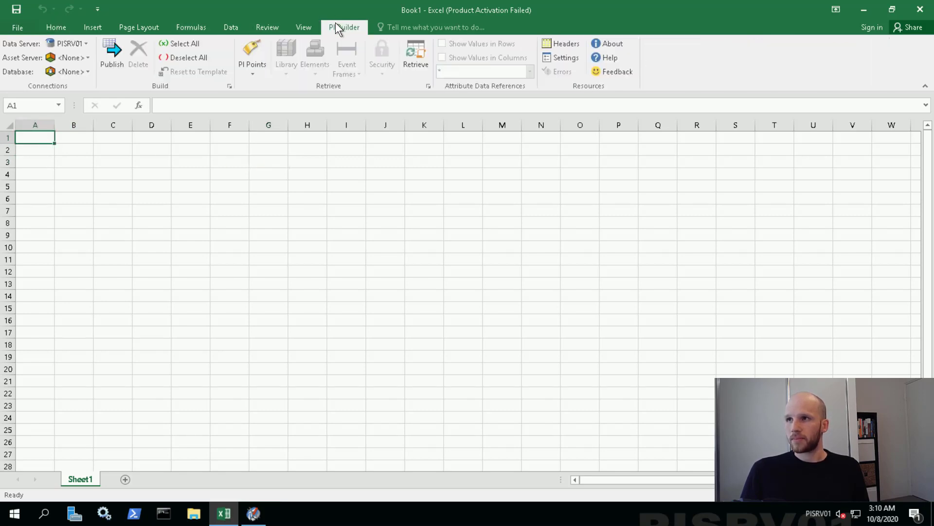
click(253, 62)
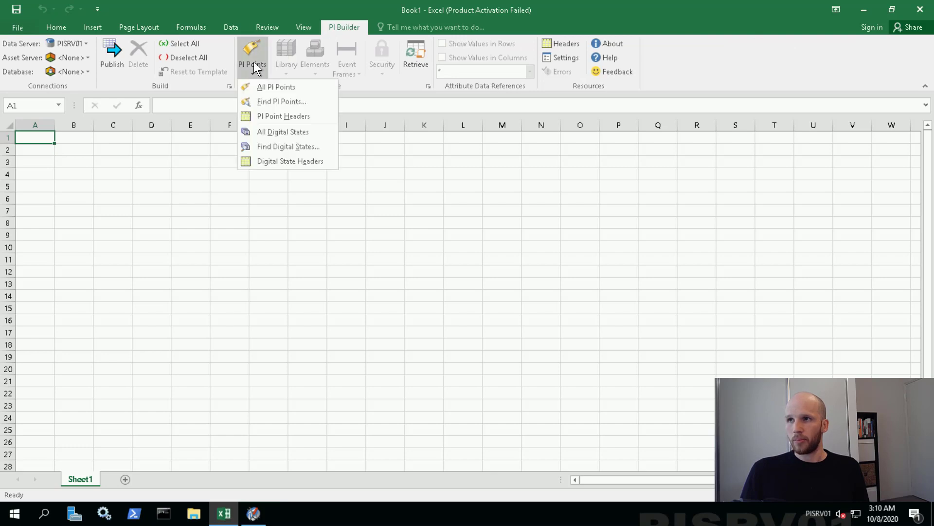
click(266, 102)
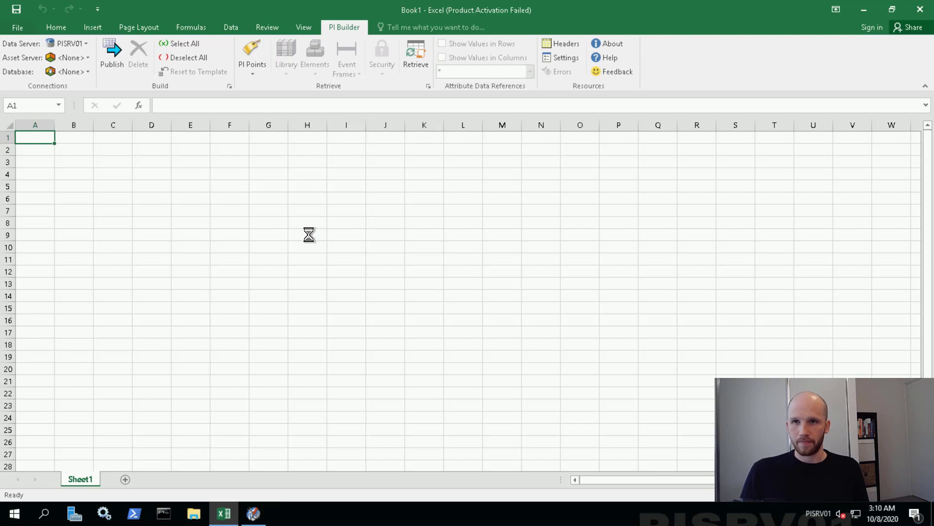
drag(363, 178, 345, 177)
text(ufo*)
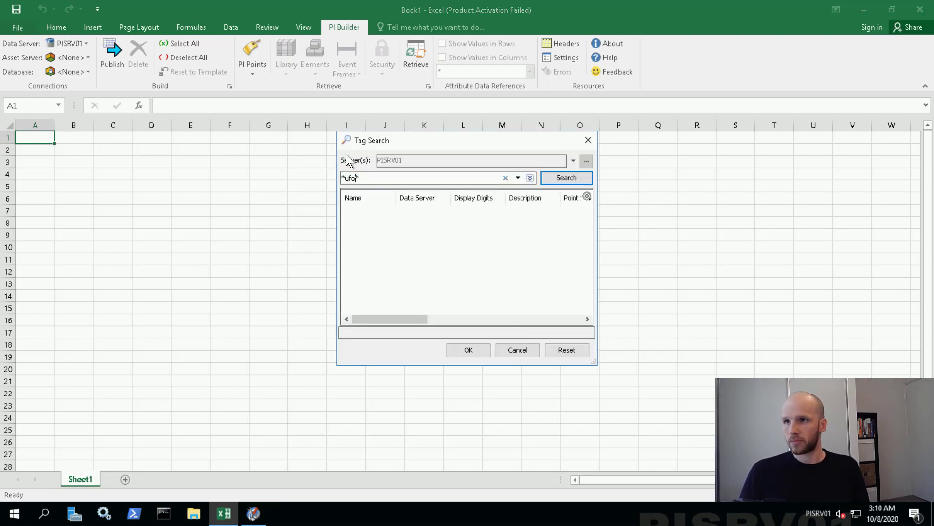
key(Return)
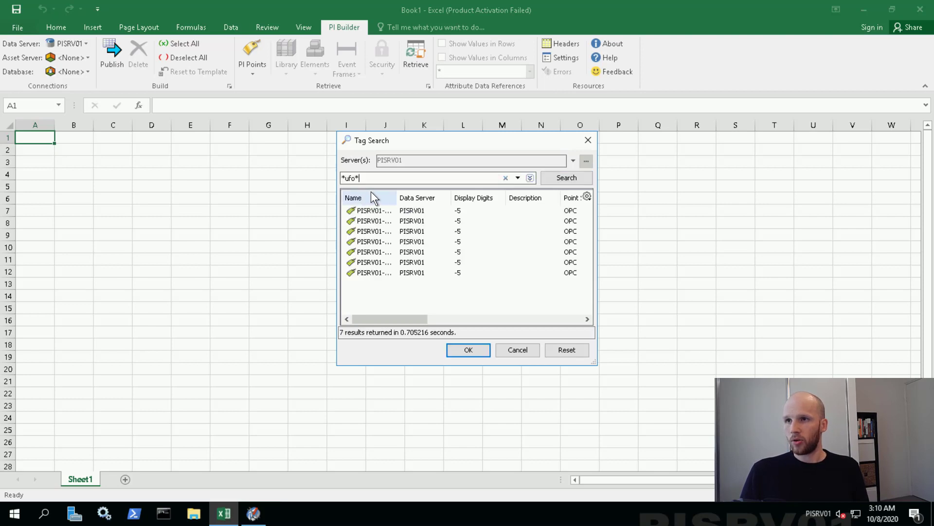
drag(399, 199, 435, 199)
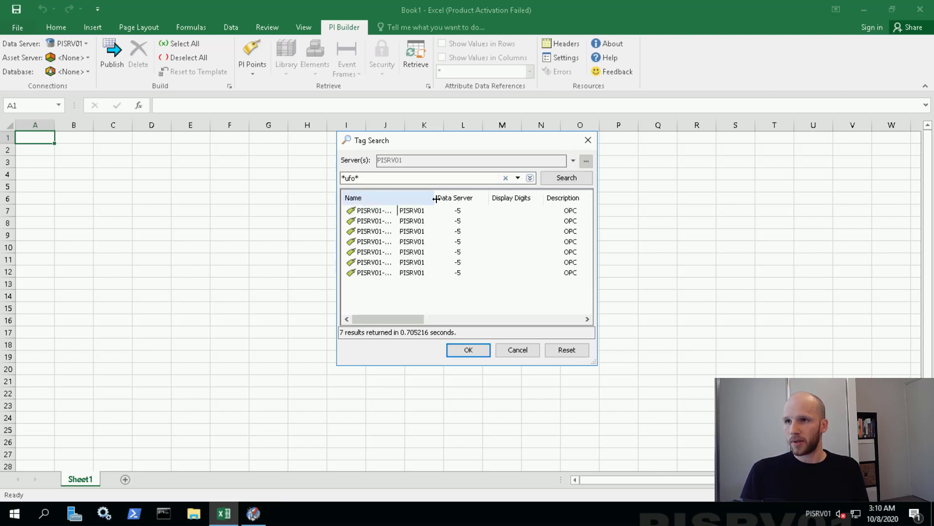
click(466, 351)
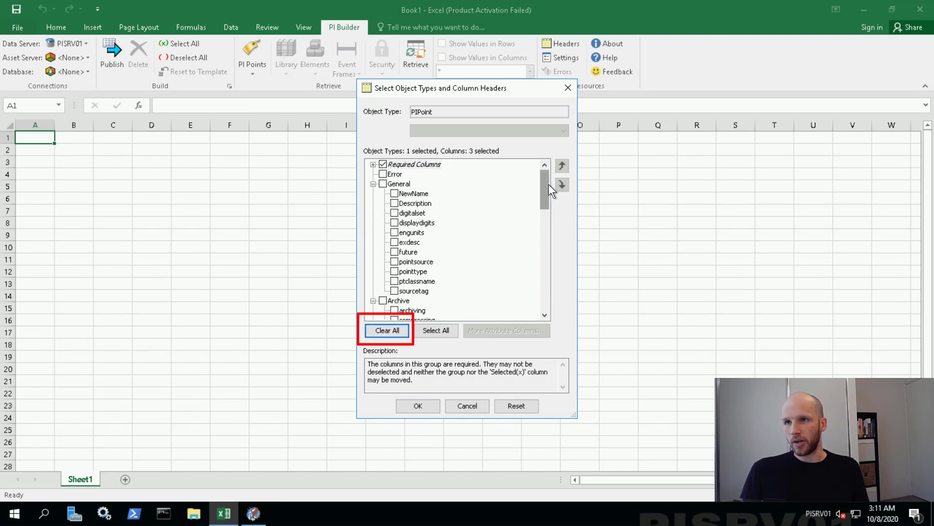
Retrieve the failover points into the sheet with only the datasecurity and ptsecurity columns added to the required ones.
drag(548, 186, 518, 272)
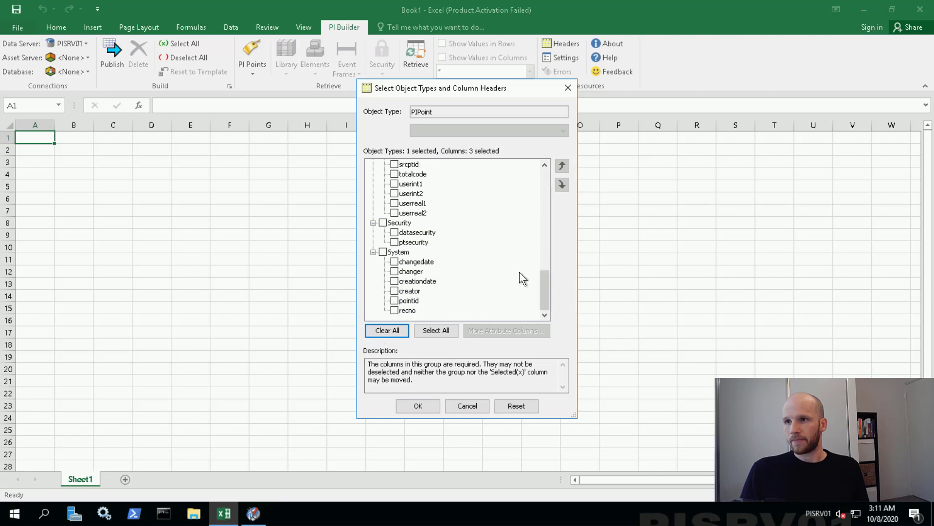
click(394, 232)
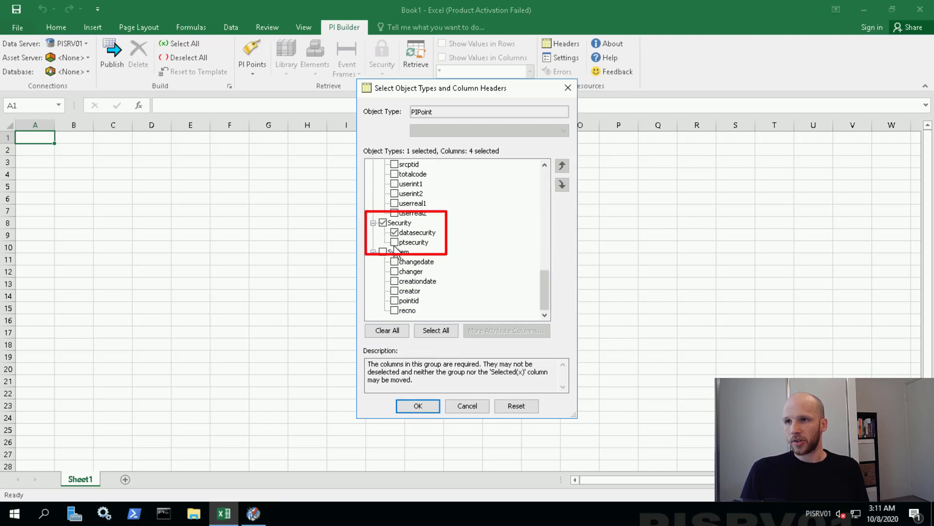
click(394, 242)
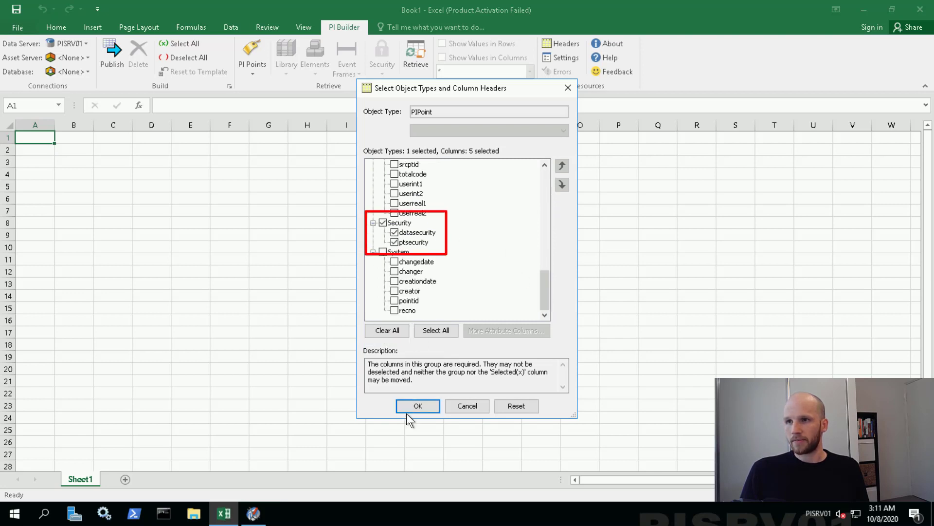
click(417, 405)
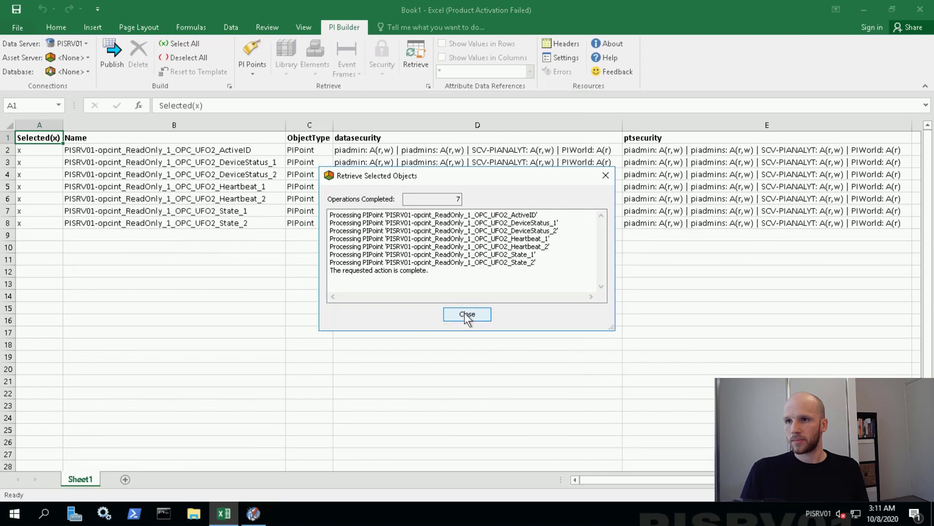
click(466, 314)
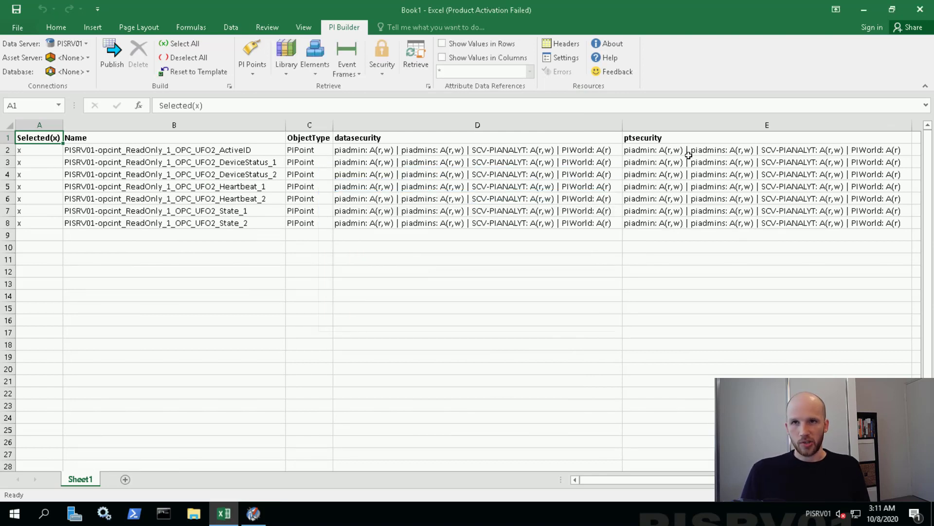
Append "| SVC-PIINT: A(r,w)" to the datasecurity entry of the UFO2_ActiveID point in cell D2.
click(582, 152)
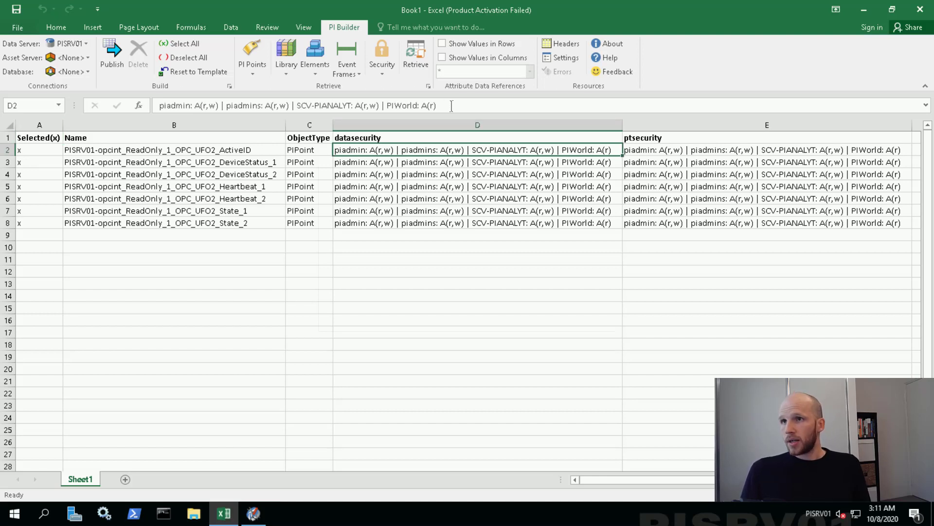
click(485, 104)
text(| SVC-PIINT)
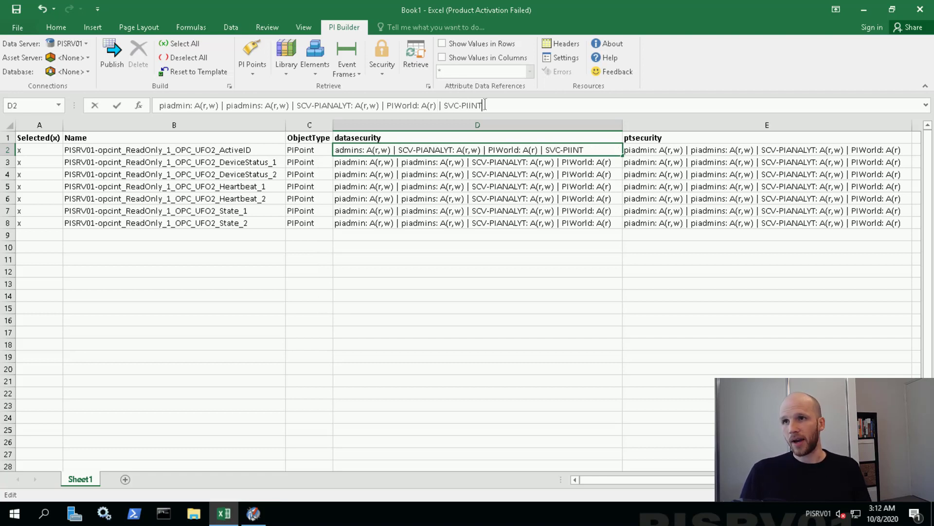
text(: A(r,w))
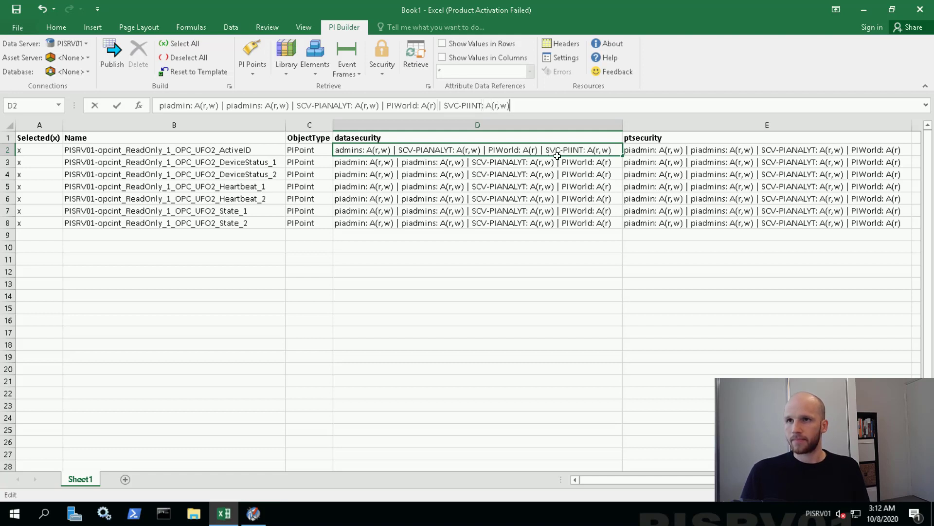
key(Return)
Fit the datasecurity column to its contents and fill the entry in D2 down to D8 for all failover points.
double_click(622, 125)
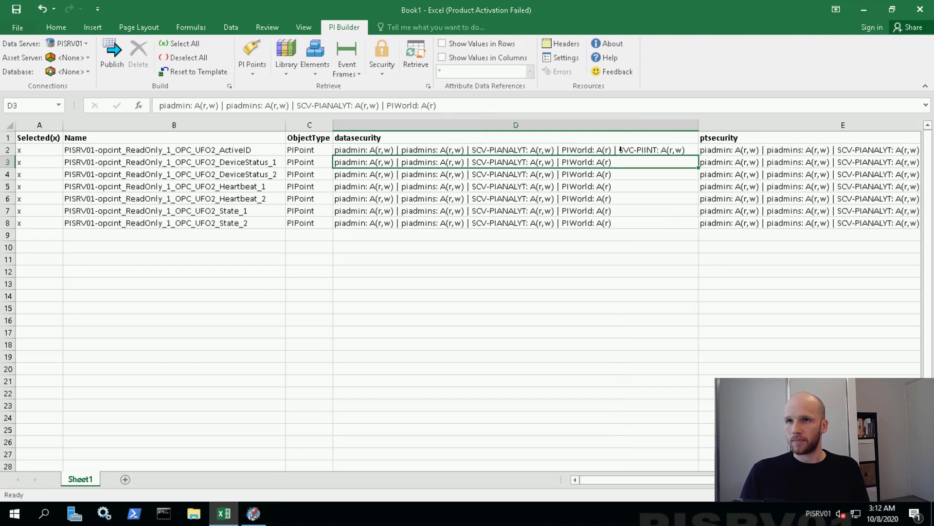
click(619, 152)
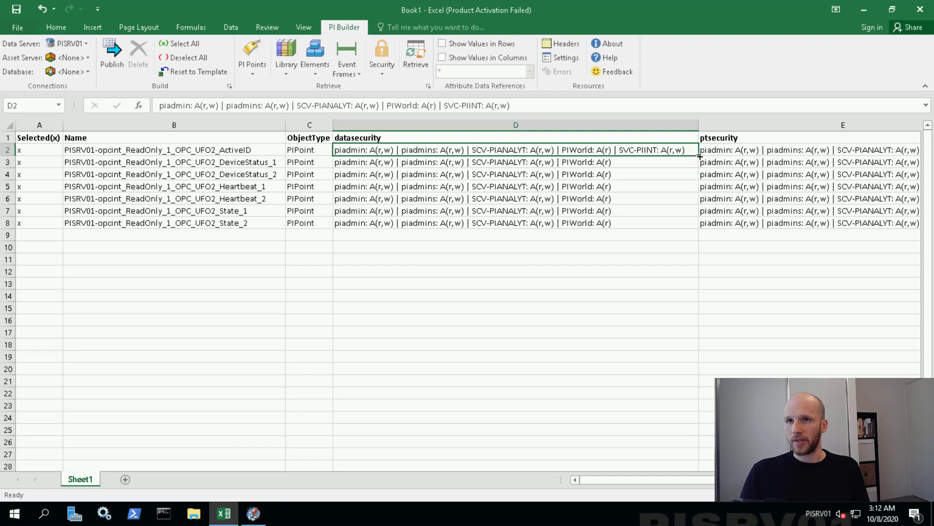
double_click(700, 156)
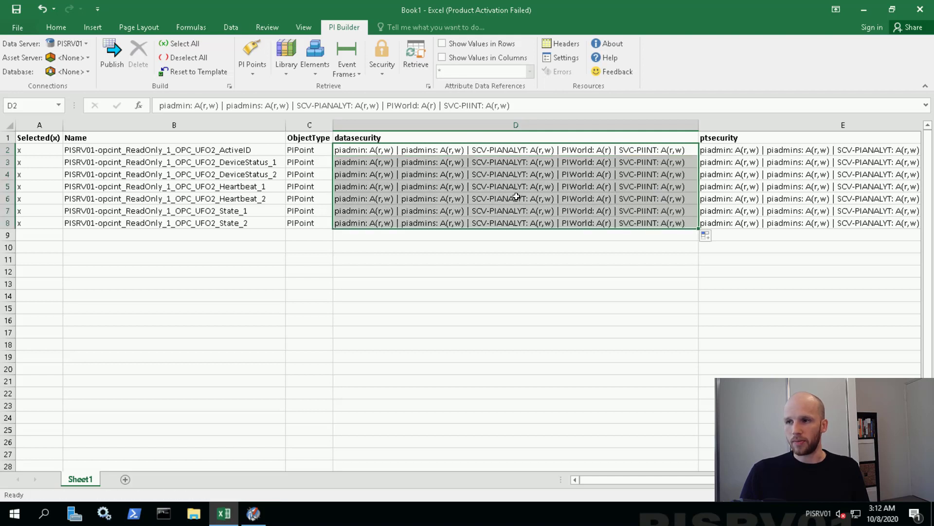
Publish the edited datasecurity entries of the failover points to PISRV01 with the Edit Only mode.
click(548, 146)
click(117, 57)
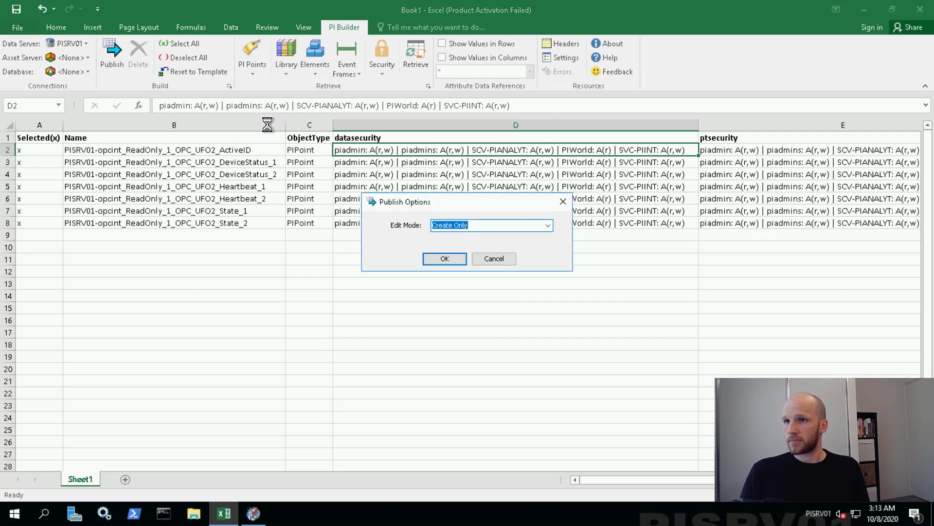
click(548, 225)
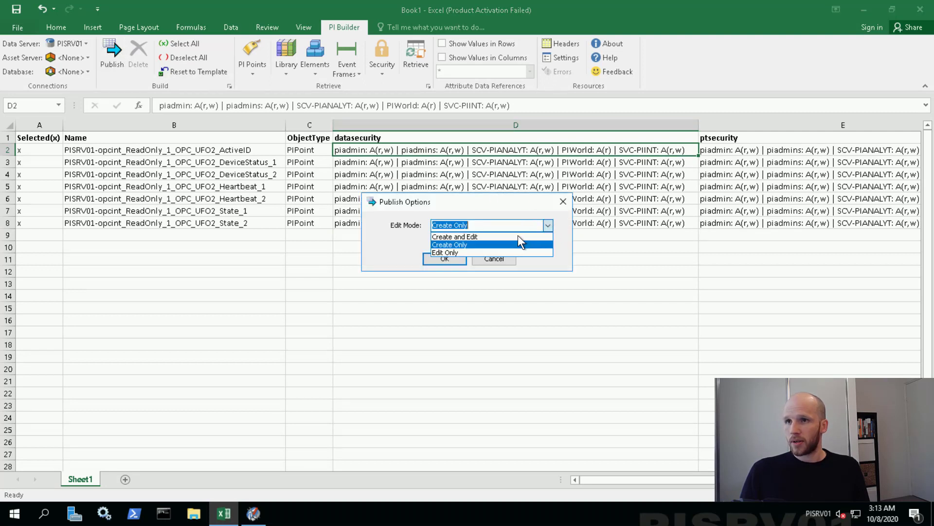
click(481, 250)
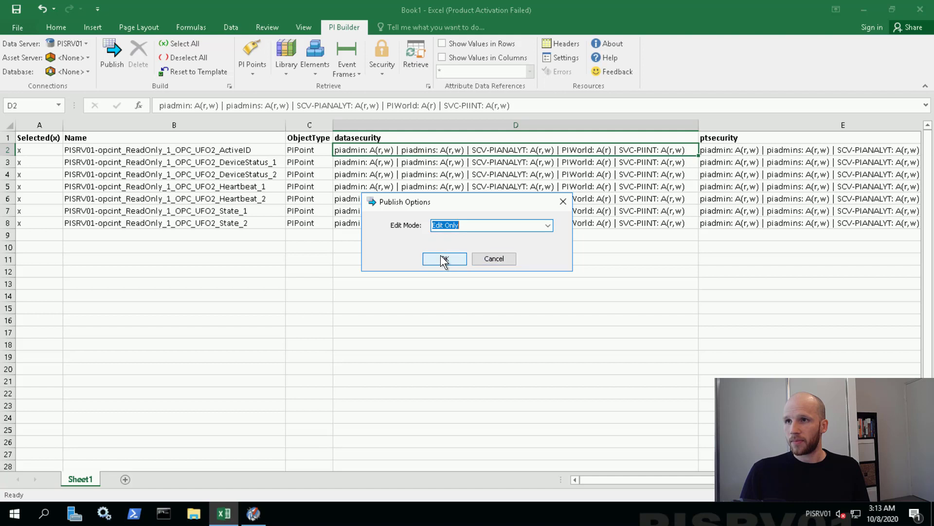
click(443, 259)
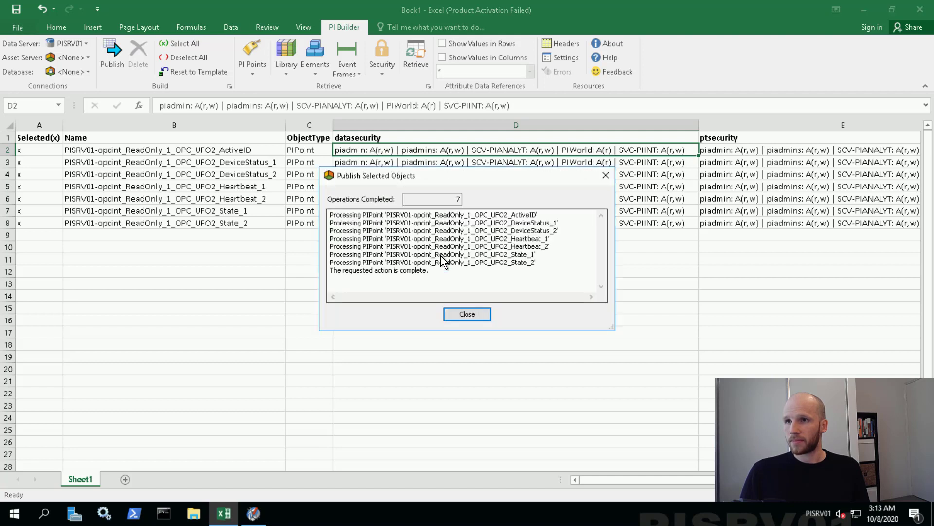
click(467, 313)
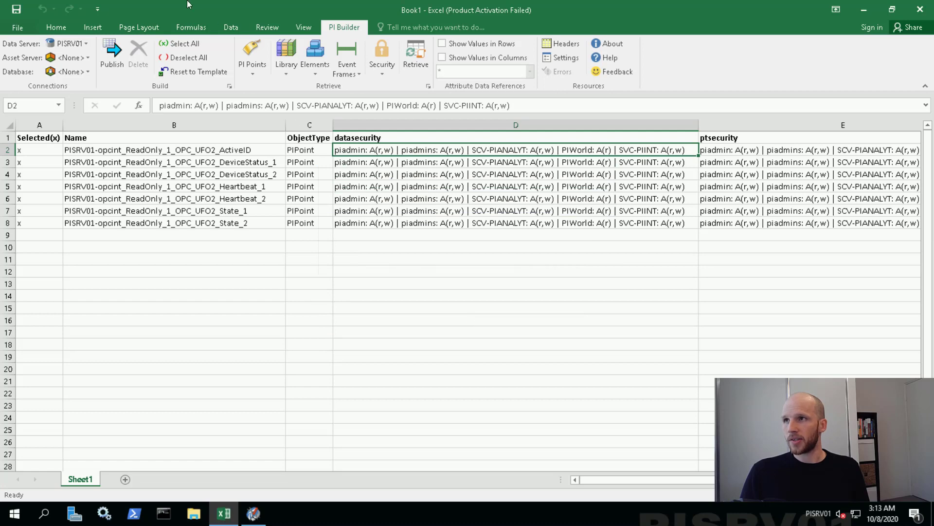
Switch to the PIINT02 session and restart its opcint_ReadOnly1 interface service.
click(165, 10)
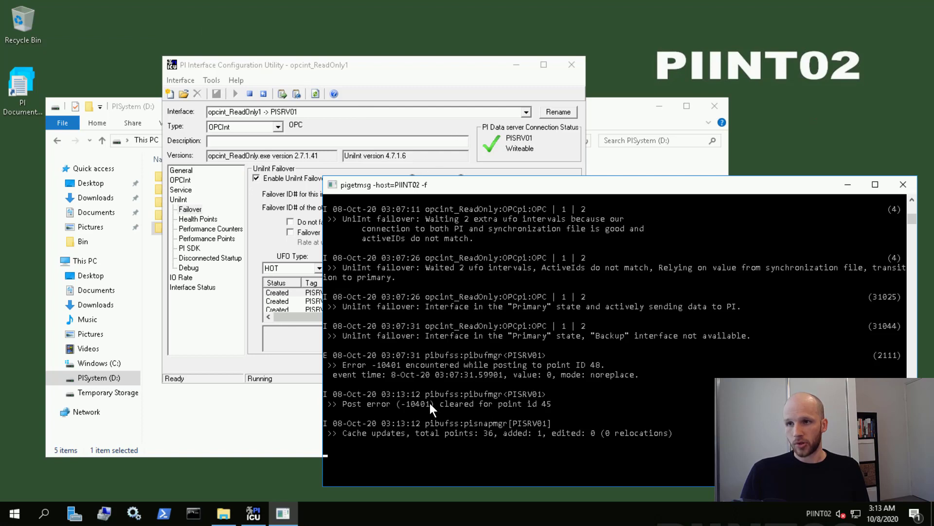
click(263, 93)
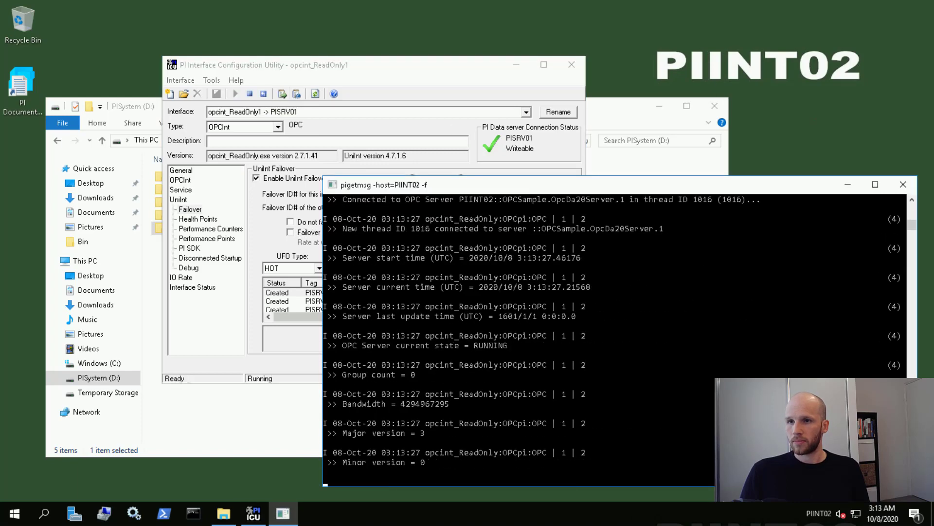
Examine the PIINT02 message log for the interface's UniInt failover initialization settings and failover state messages.
click(747, 361)
scroll(746, 359, up, 3)
key(Escape)
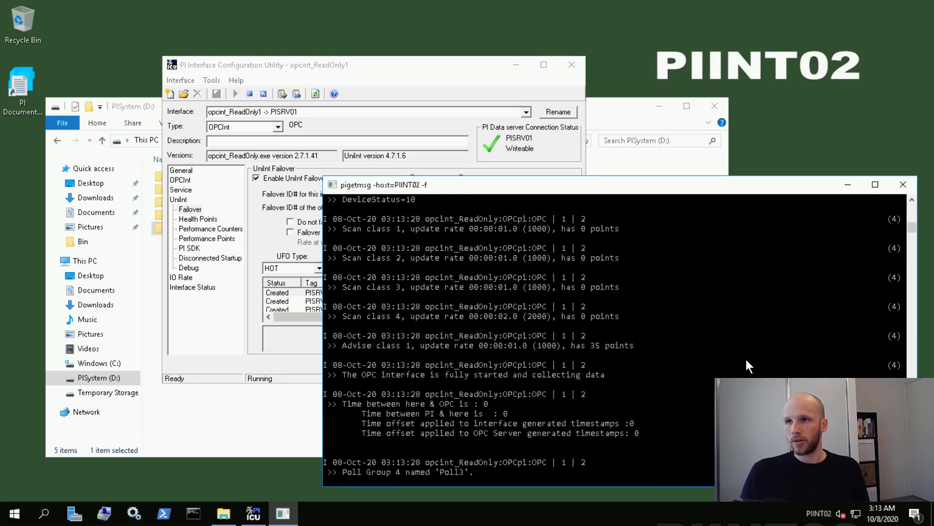
scroll(746, 360, up, 4)
scroll(746, 365, up, 2)
scroll(746, 365, up, 4)
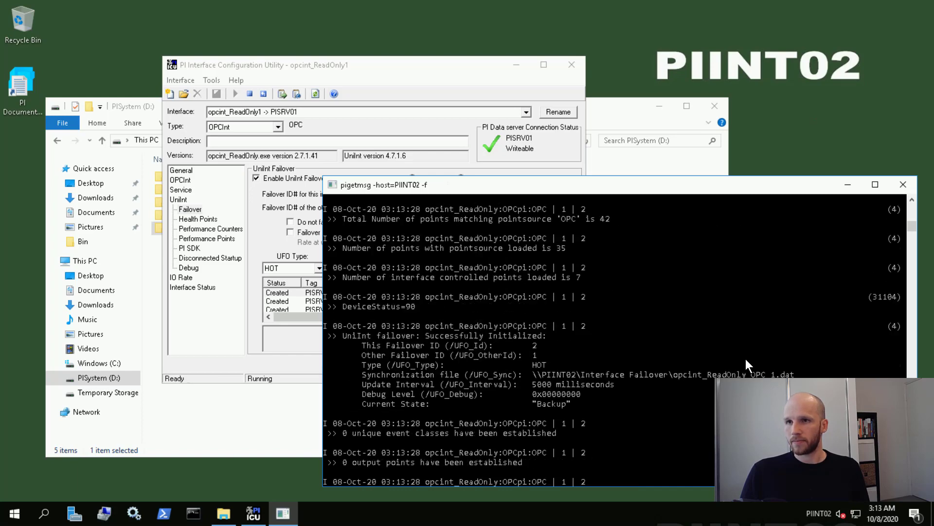
scroll(746, 365, up, 3)
scroll(746, 358, up, 8)
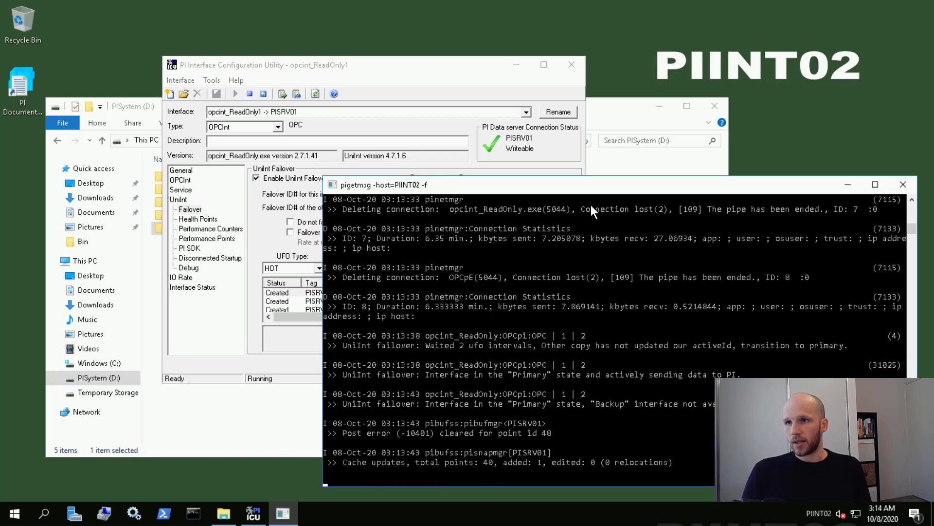
Switch to the PIINT01 session and enable UniInt Failover for its opcint_ReadOnly1 interface.
mouse_move(361, 4)
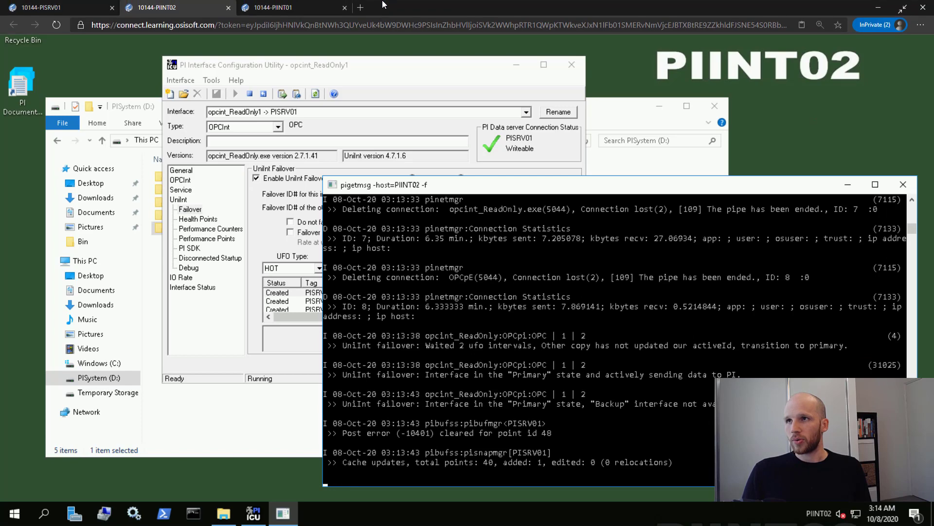
click(288, 8)
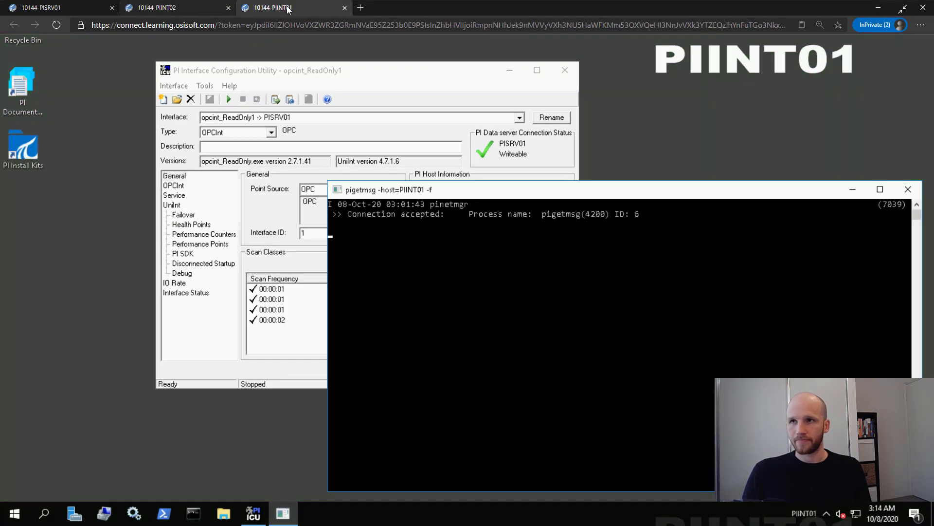
click(338, 68)
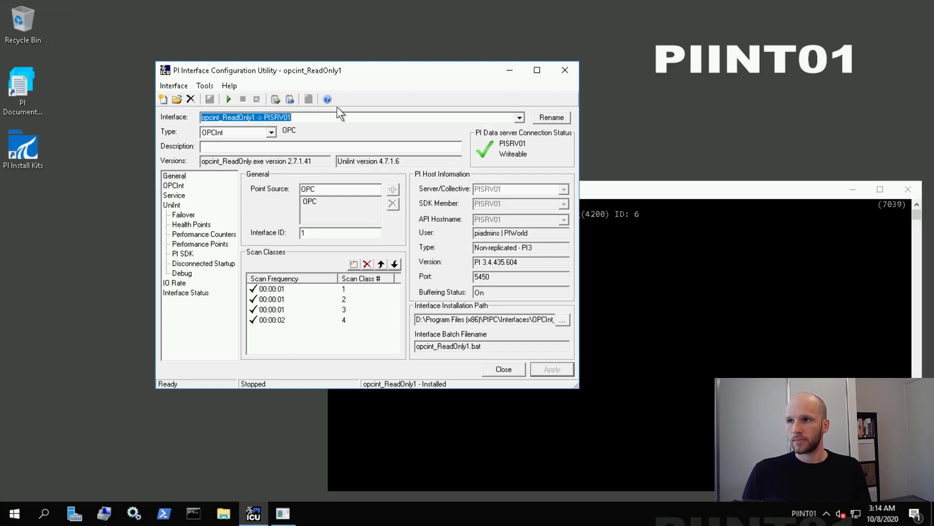
click(185, 217)
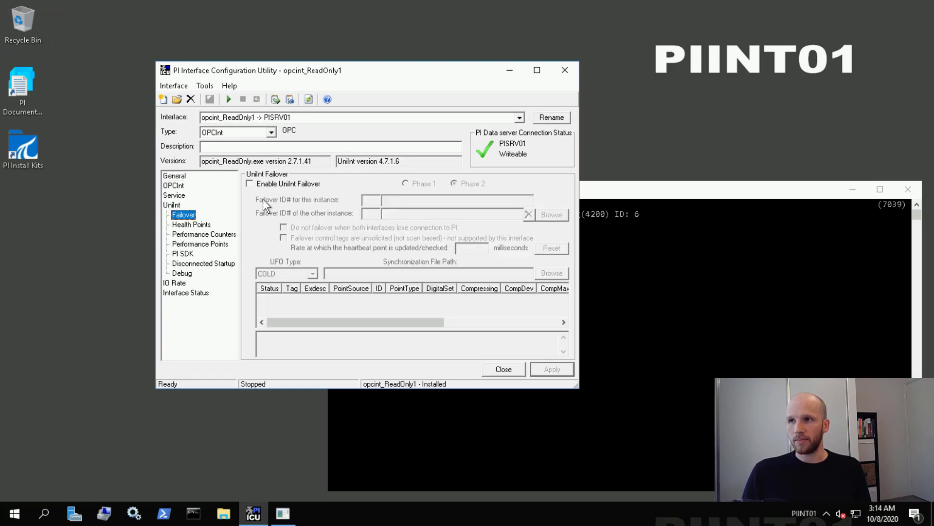
click(268, 184)
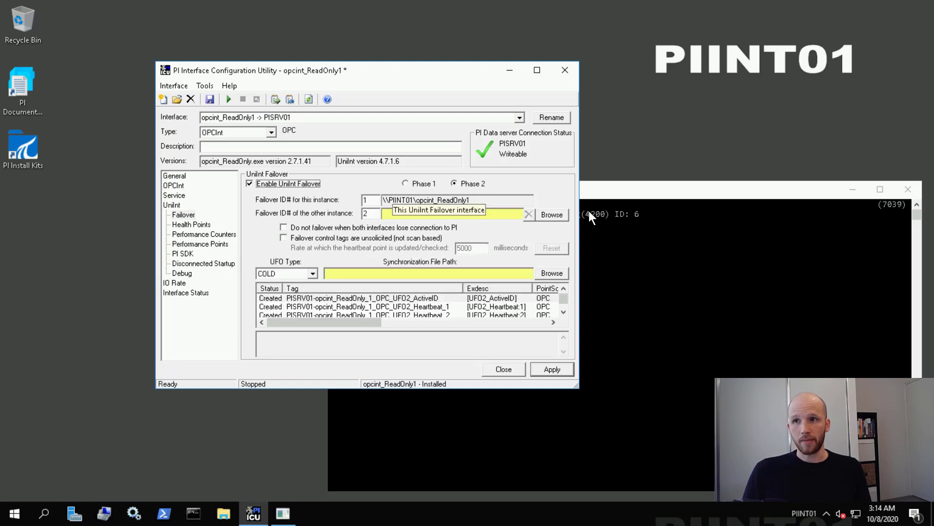
Assign opcint_ReadOnly1 on PIINT02 as the other failover instance and set the UFO type to HOT.
click(562, 214)
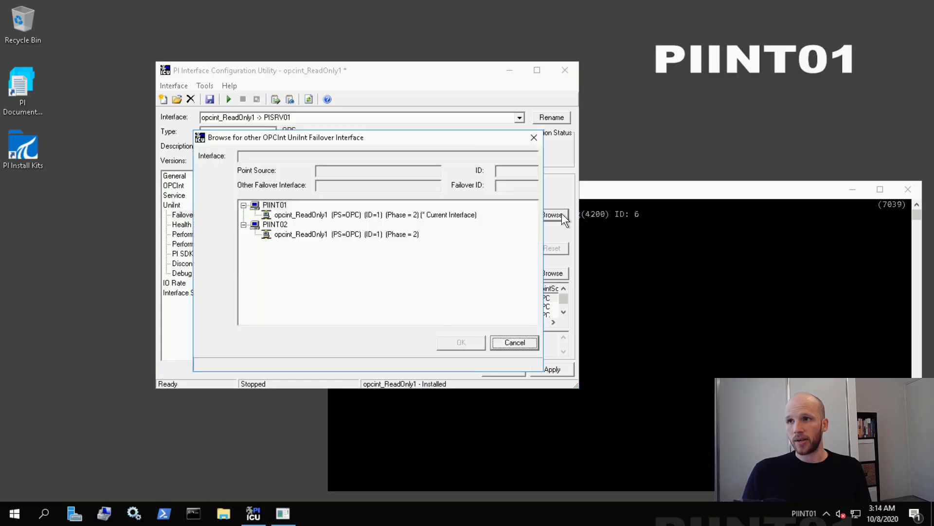
click(370, 234)
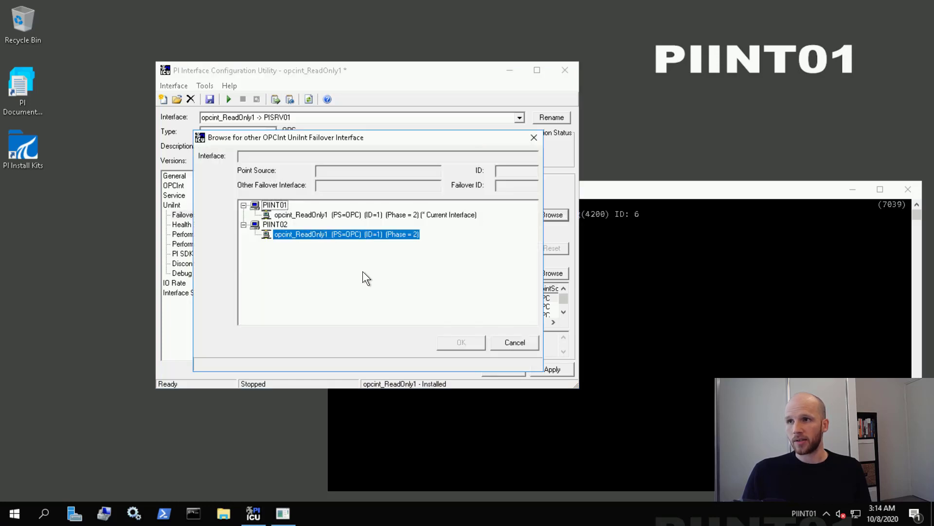
click(462, 342)
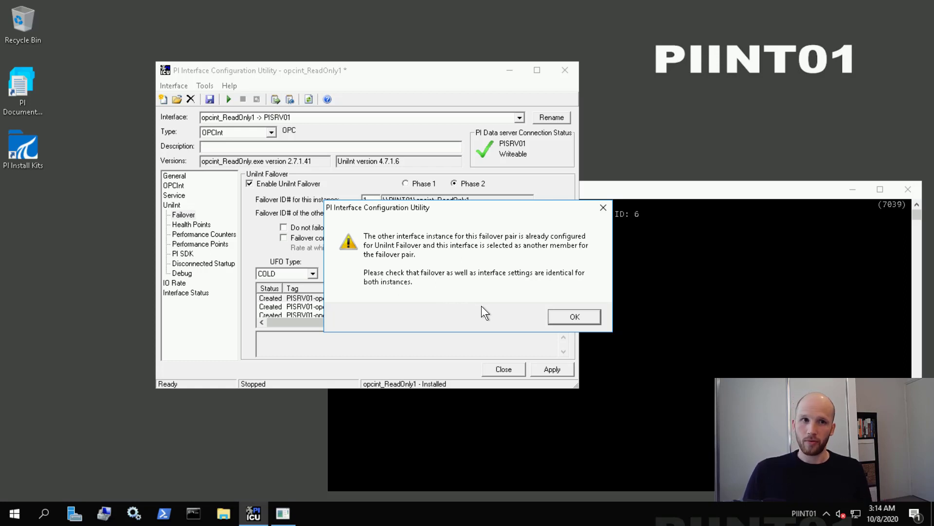
click(560, 319)
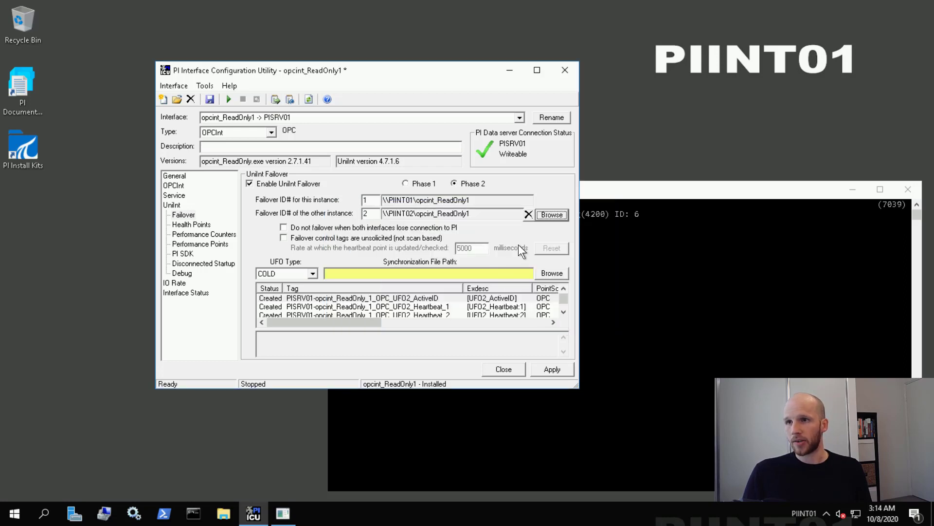
click(306, 273)
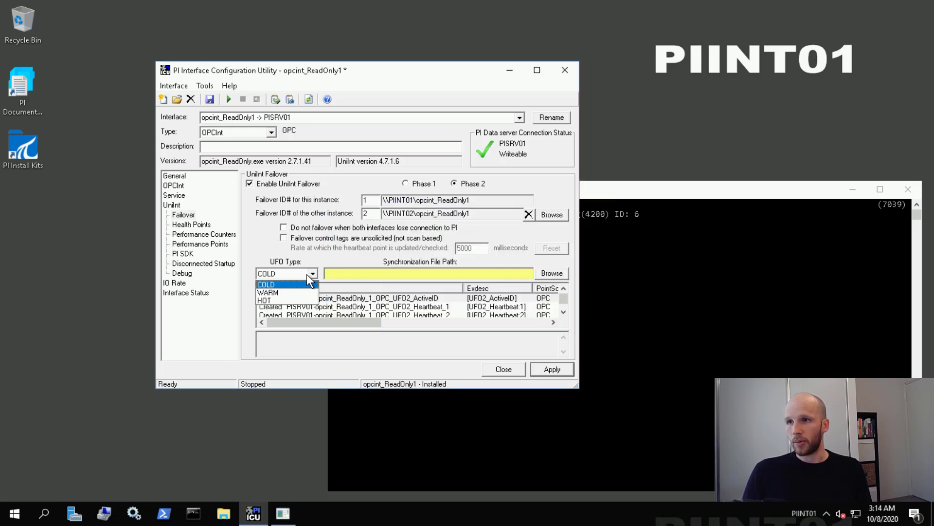
click(280, 302)
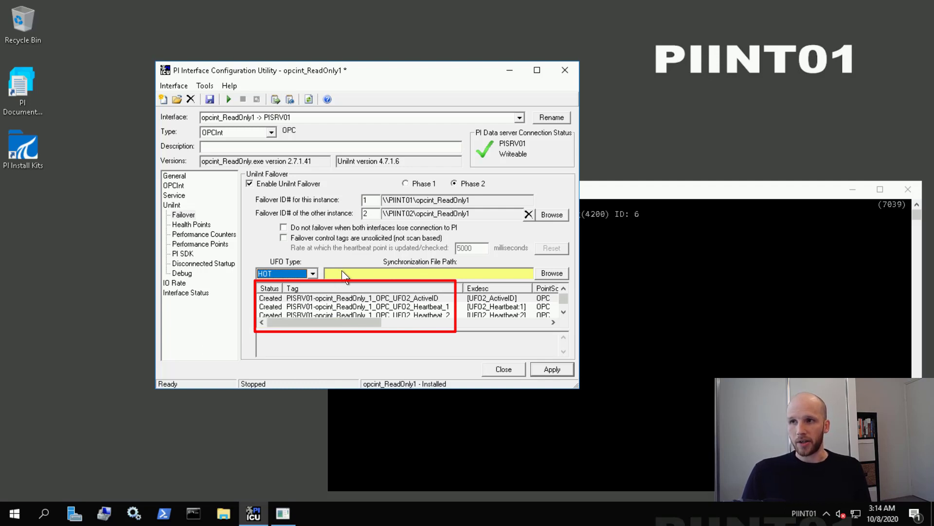
Set the synchronization file to opcint_ReadOnly_OPC_1.dat in \\PIINT02\Interface Failover and apply the failover configuration.
click(561, 273)
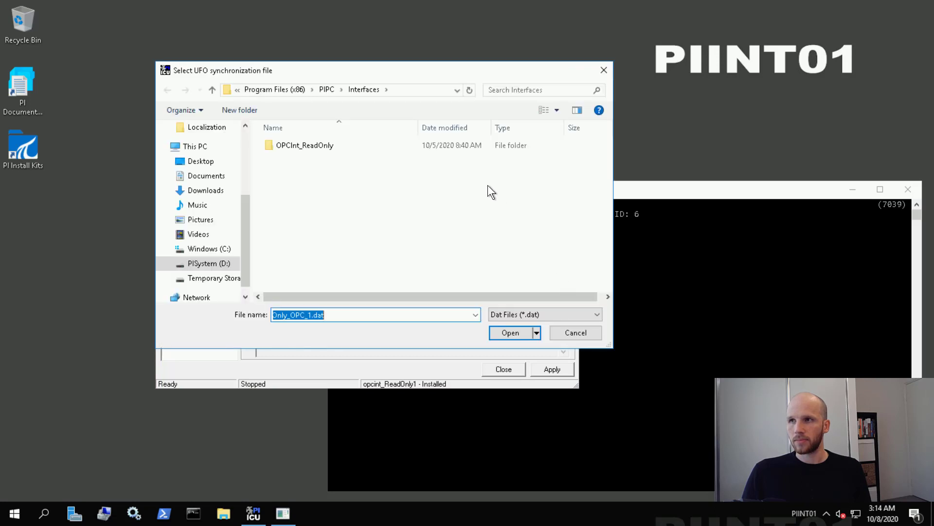
click(420, 87)
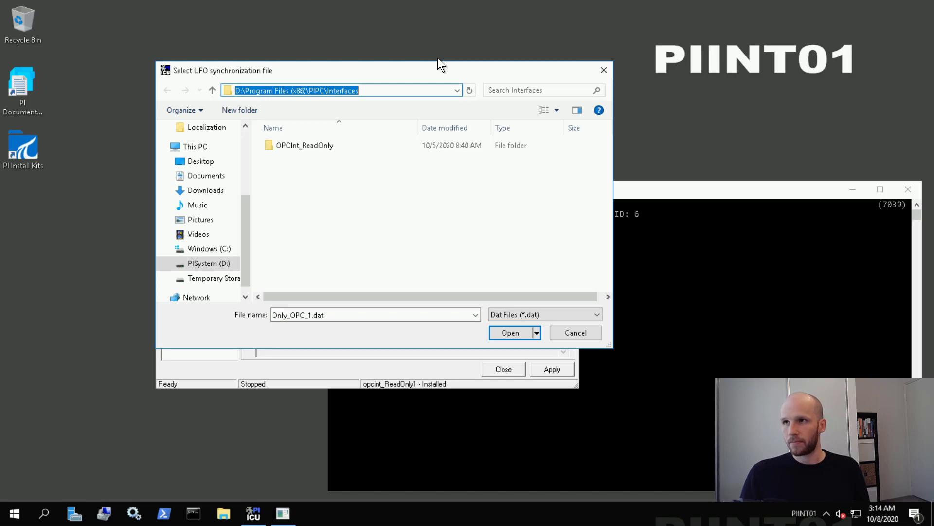
text(\\)
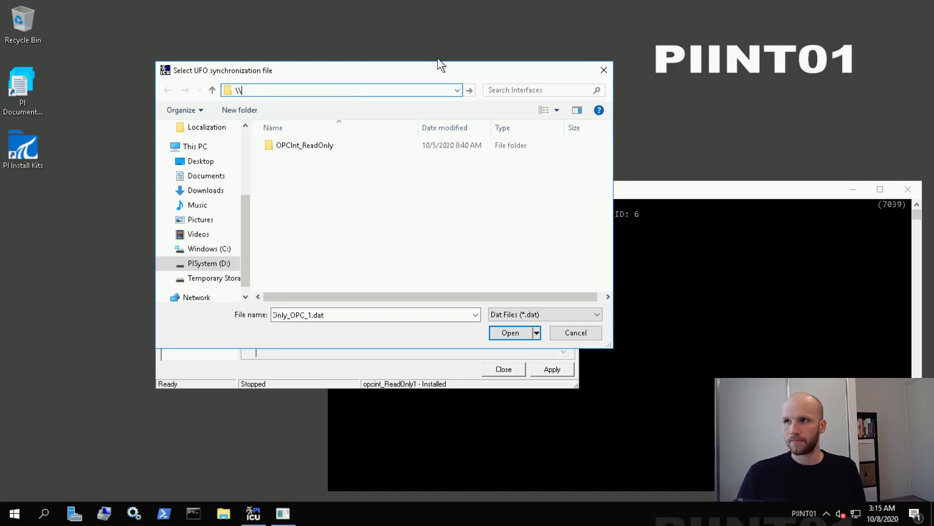
text(PIINT)
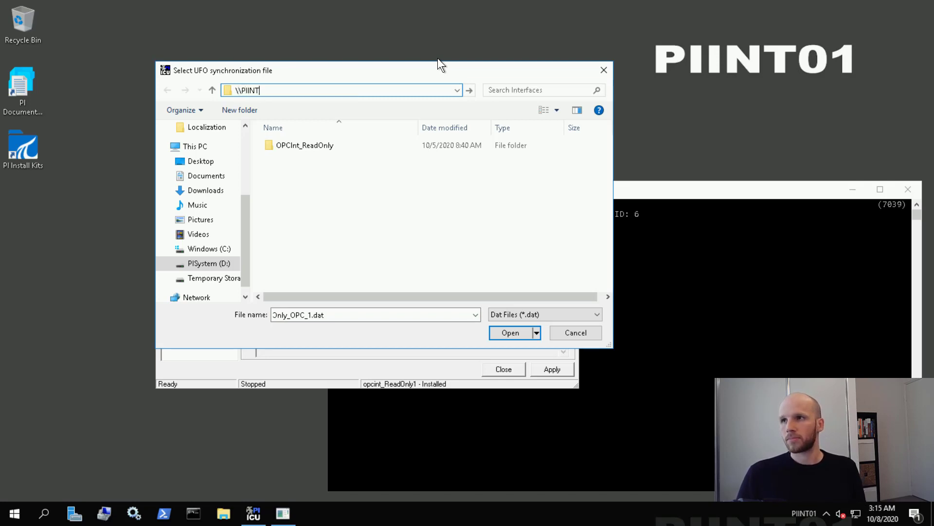
text(02\)
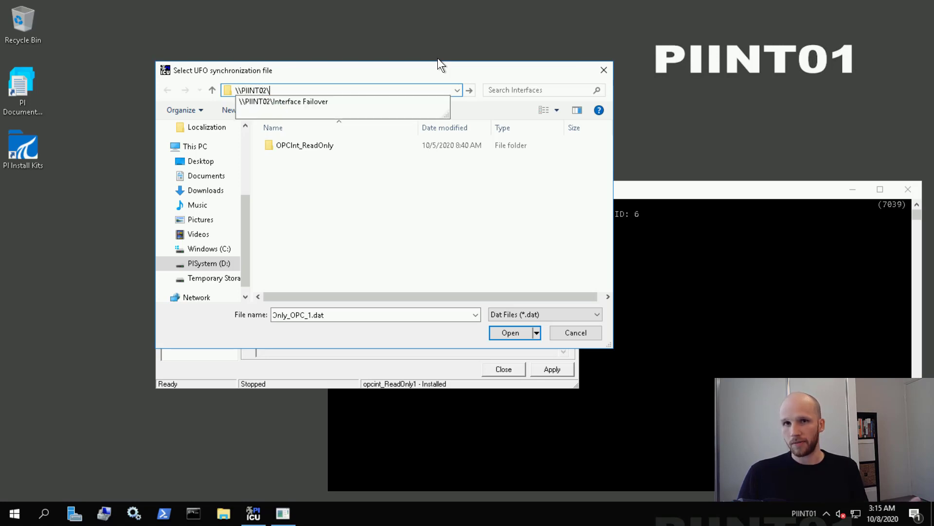
click(317, 99)
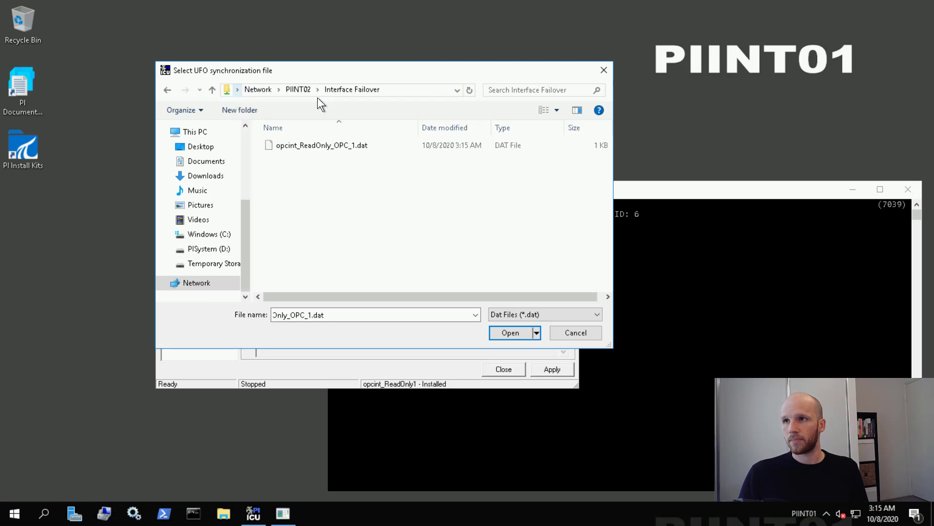
click(314, 144)
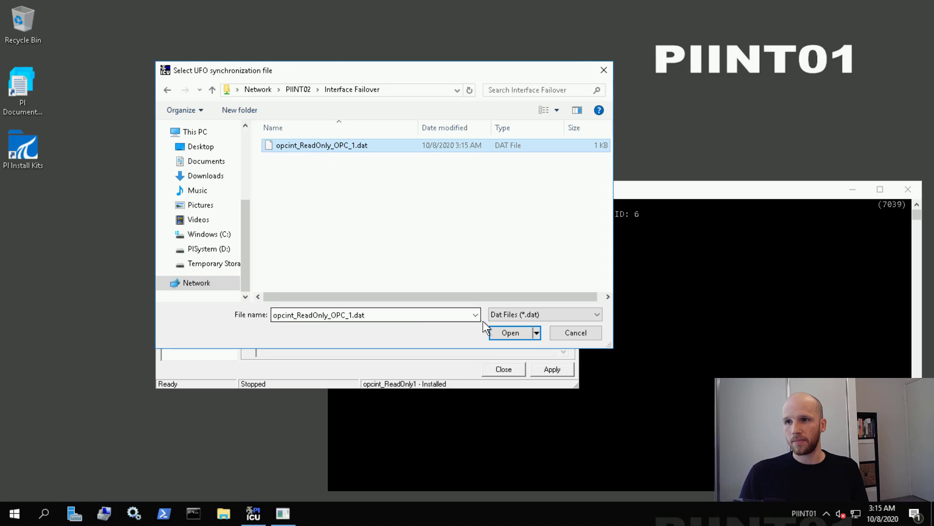
click(507, 332)
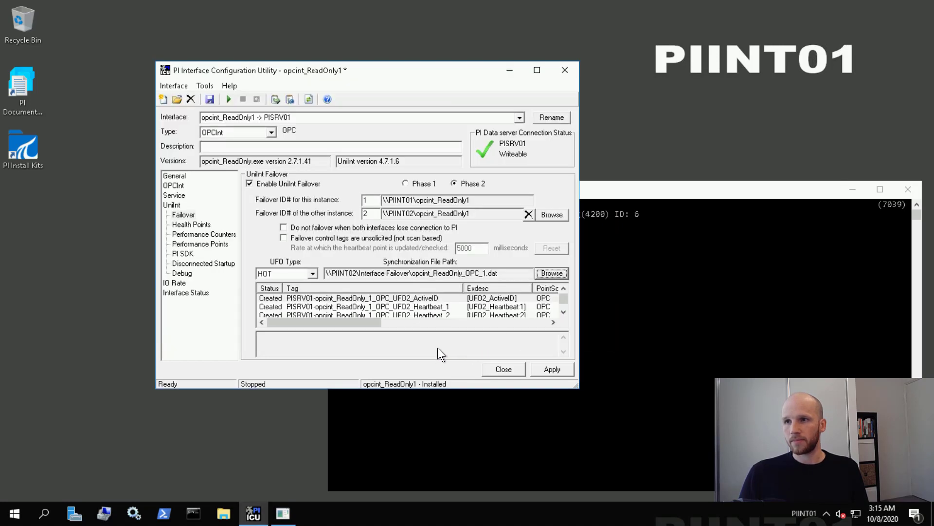
click(549, 368)
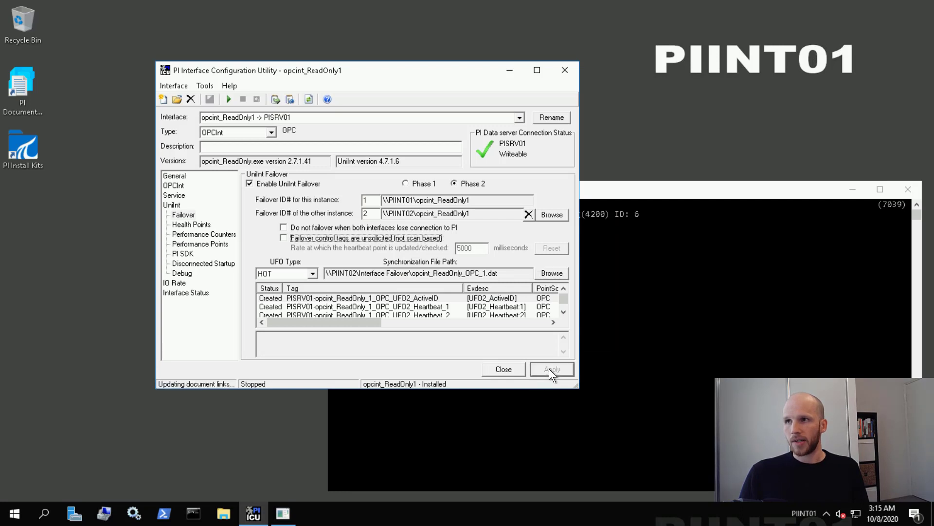
Start the opcint_ReadOnly1 interface on PIINT01 and check its UniInt failover startup messages in the log.
click(227, 101)
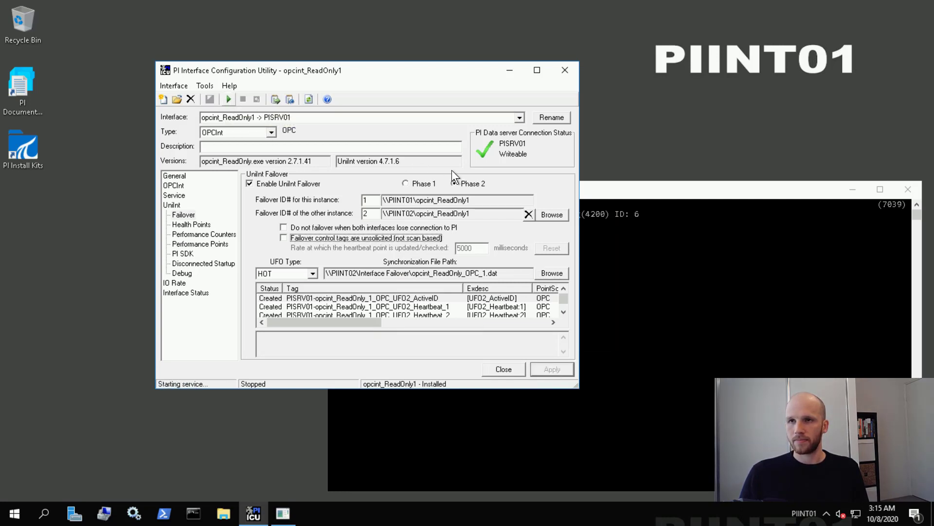
click(590, 189)
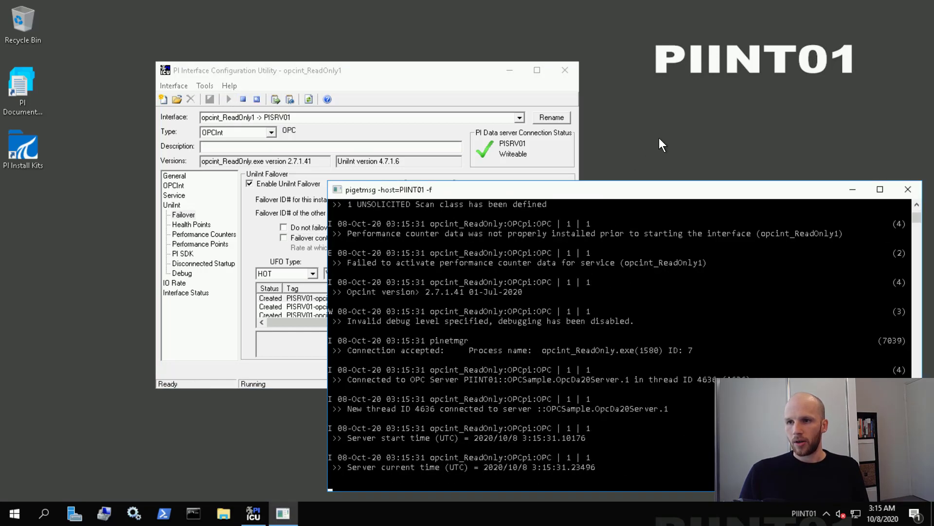
click(564, 482)
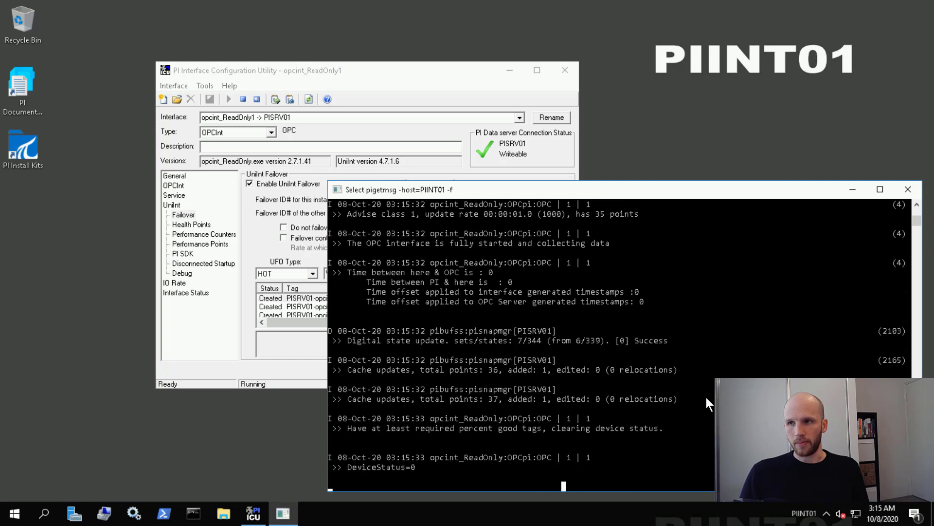
key(Escape)
scroll(706, 397, up, 6)
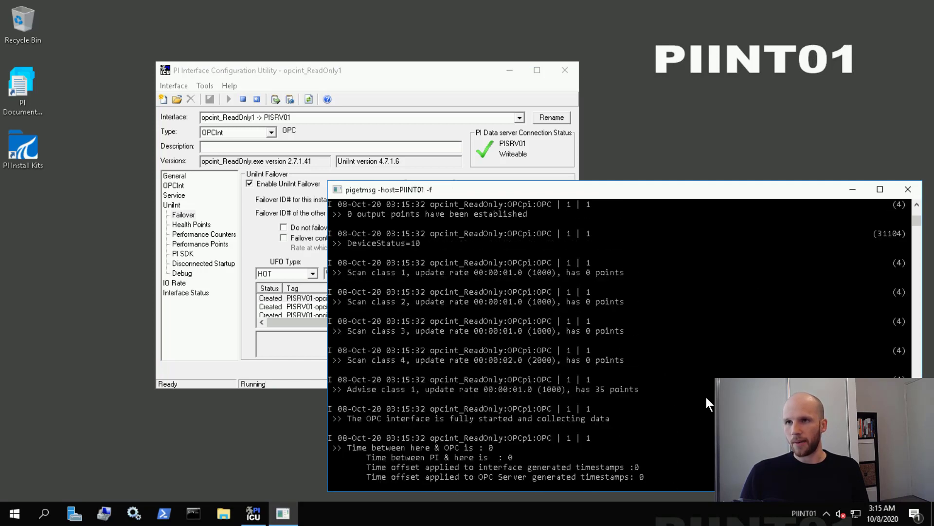
scroll(706, 398, up, 4)
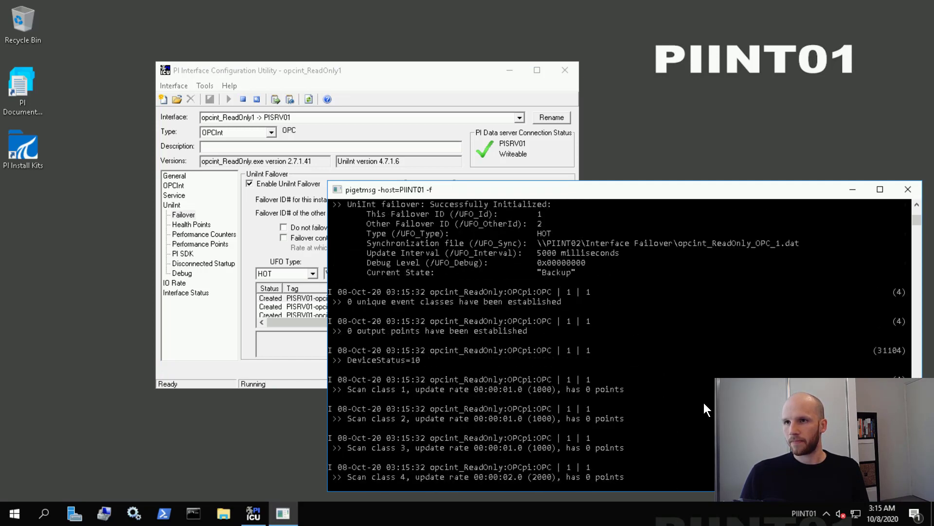
Review the UniInt failover initialization block and the remaining interface startup messages in the PIINT01 log.
scroll(704, 402, up, 5)
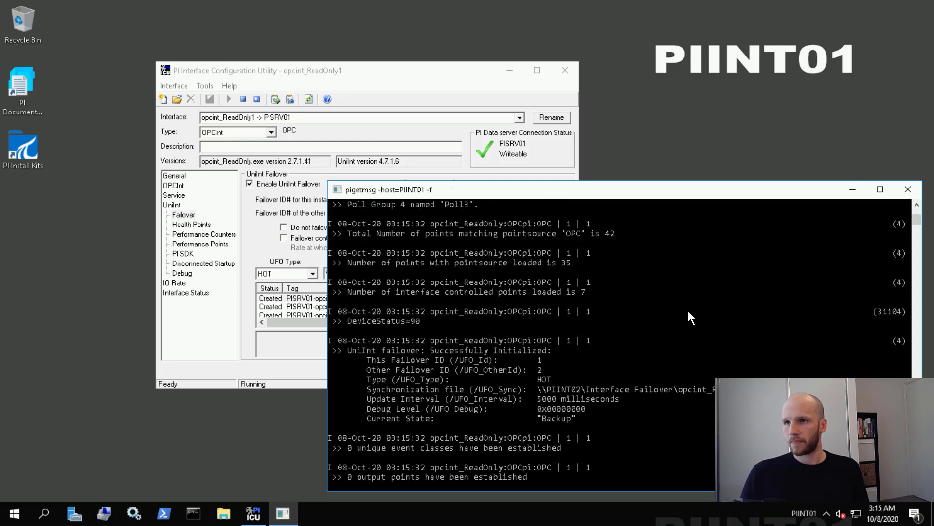
scroll(679, 320, down, 3)
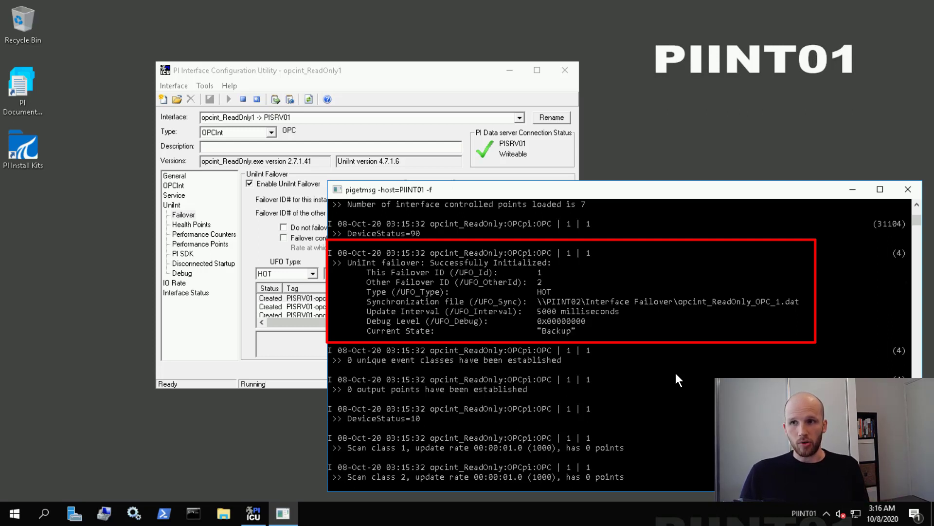
scroll(674, 382, down, 13)
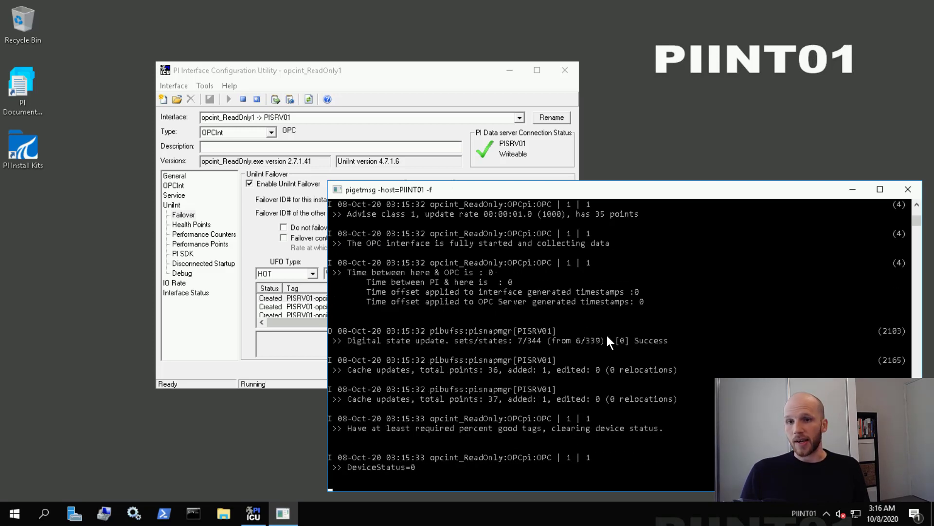
Switch to the PISRV01 session and open Current Values in PI System Management Tools.
mouse_move(494, 2)
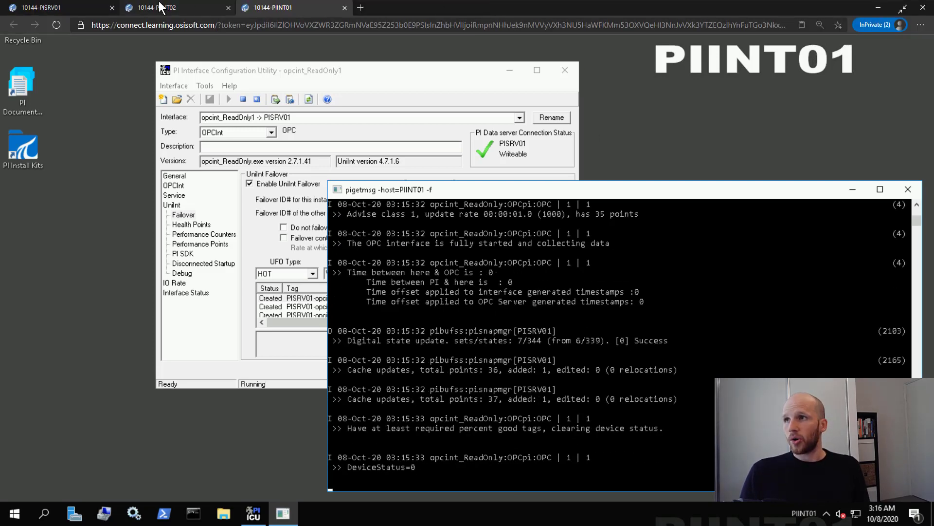
click(46, 10)
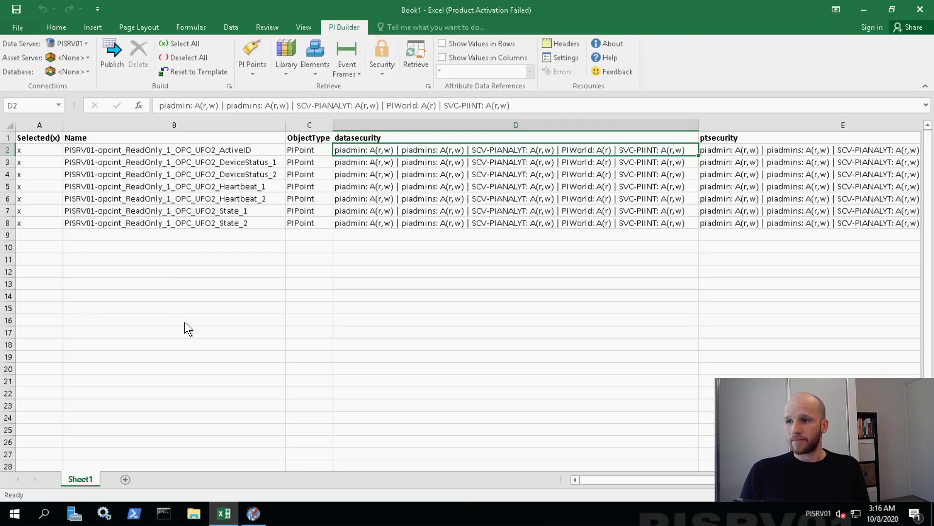
click(258, 521)
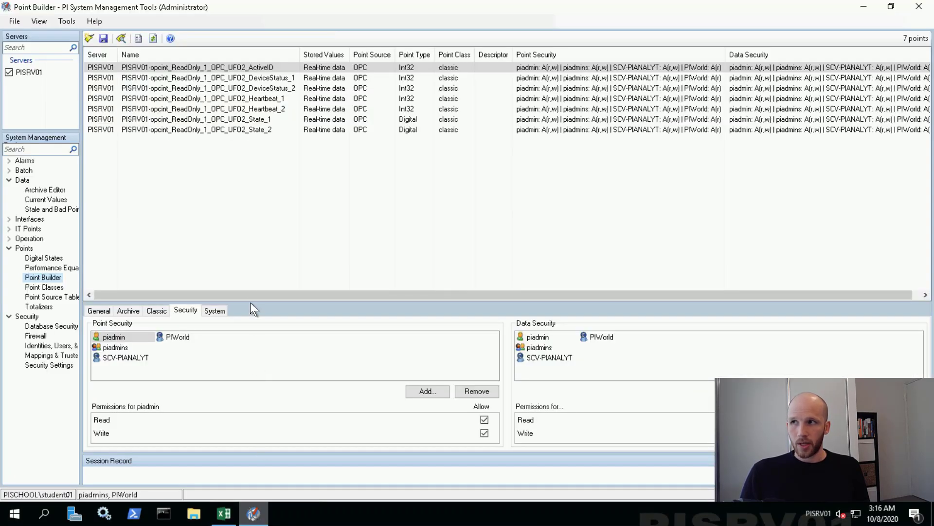
click(50, 200)
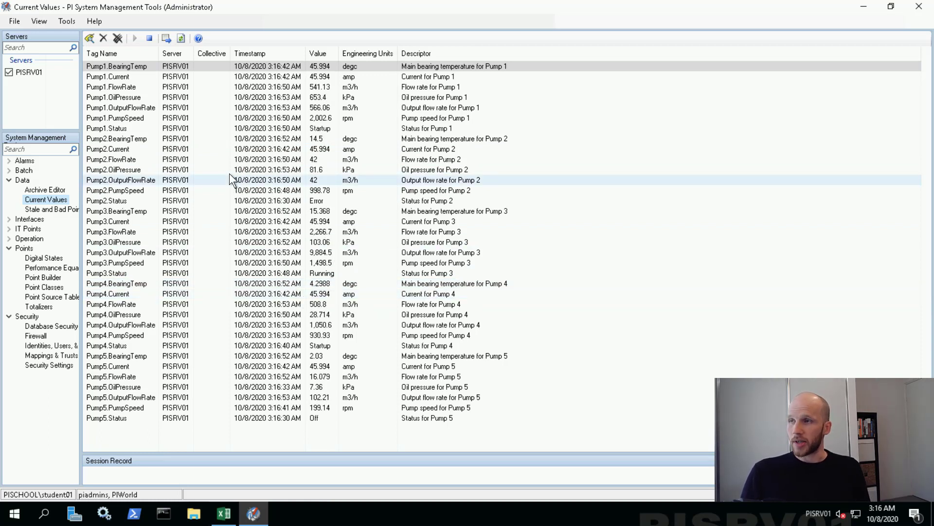
Search for tags matching *ufo*, add all of them to the current values list, and fit the tag name column to its contents.
click(89, 39)
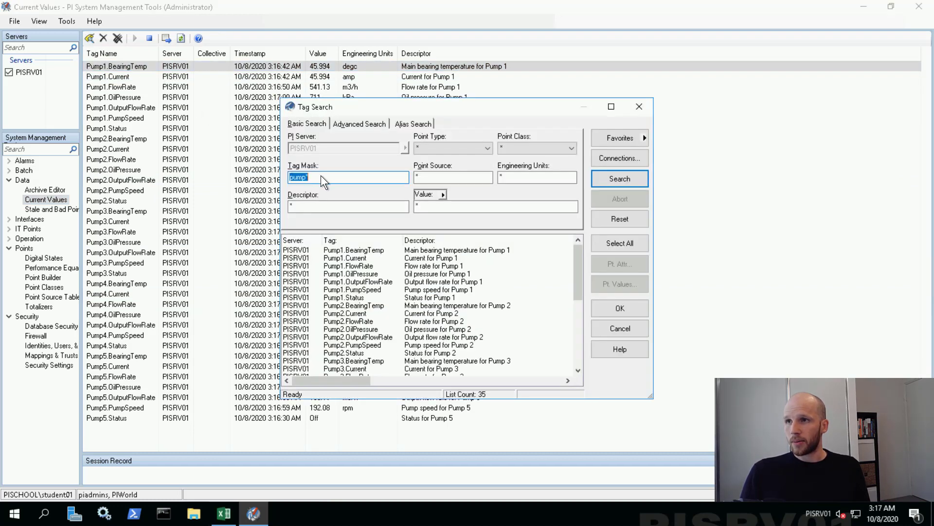
text(*ufo)
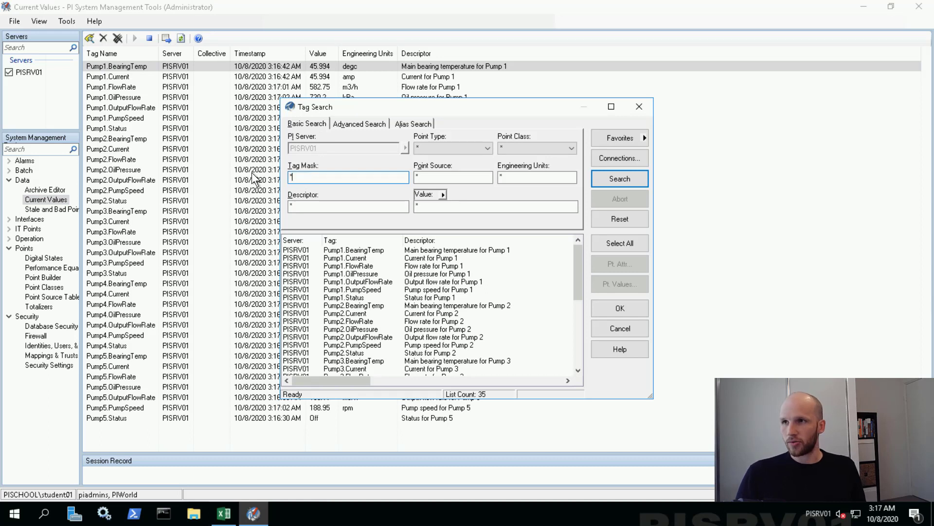
text(*)
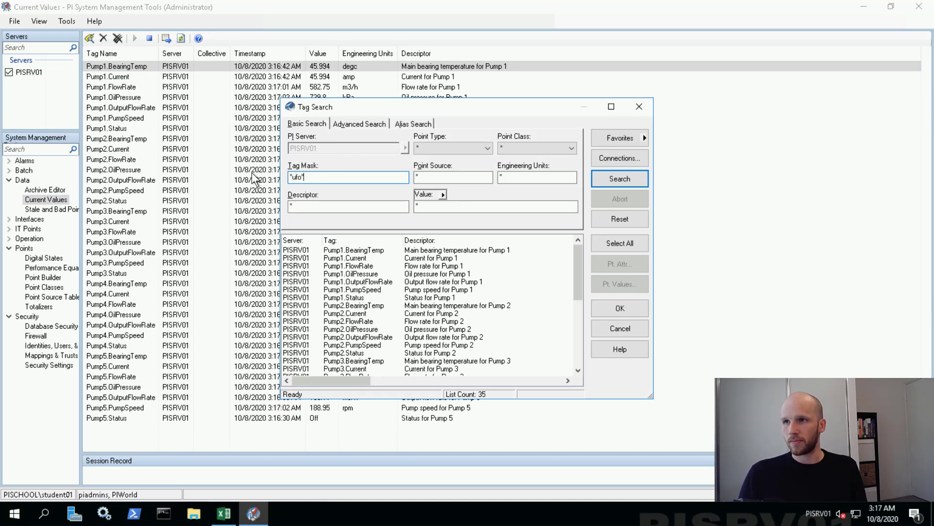
key(Return)
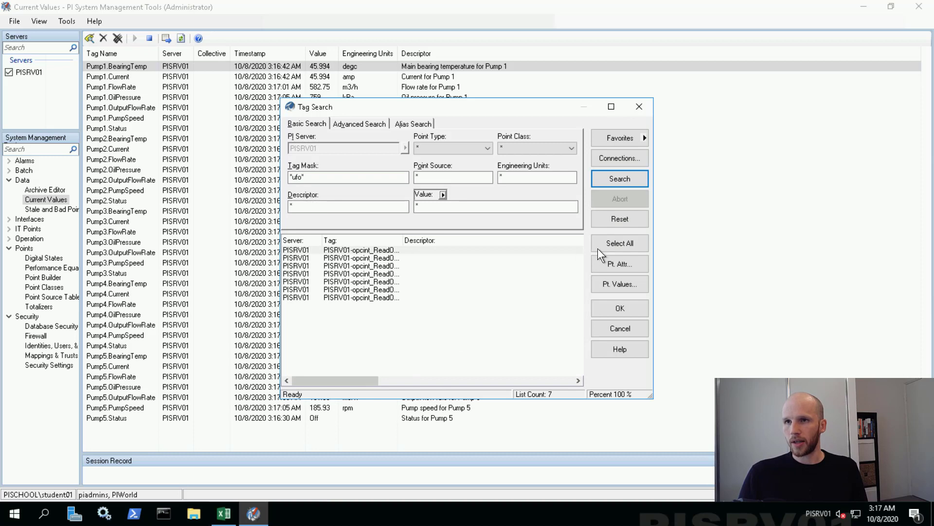
click(616, 247)
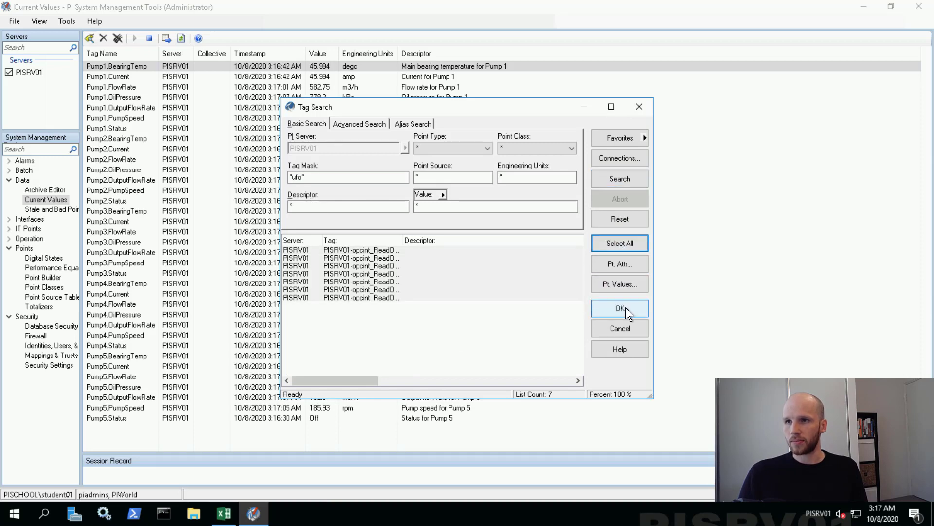
click(620, 308)
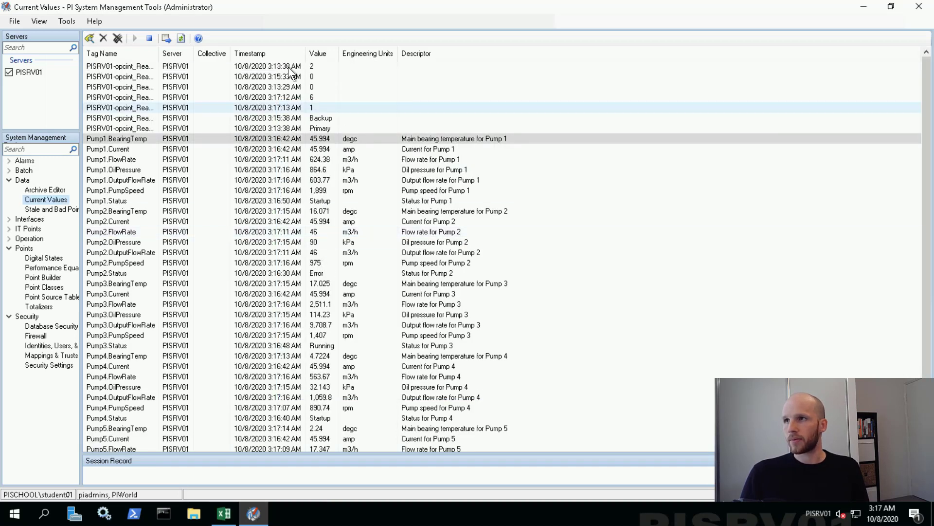
double_click(159, 52)
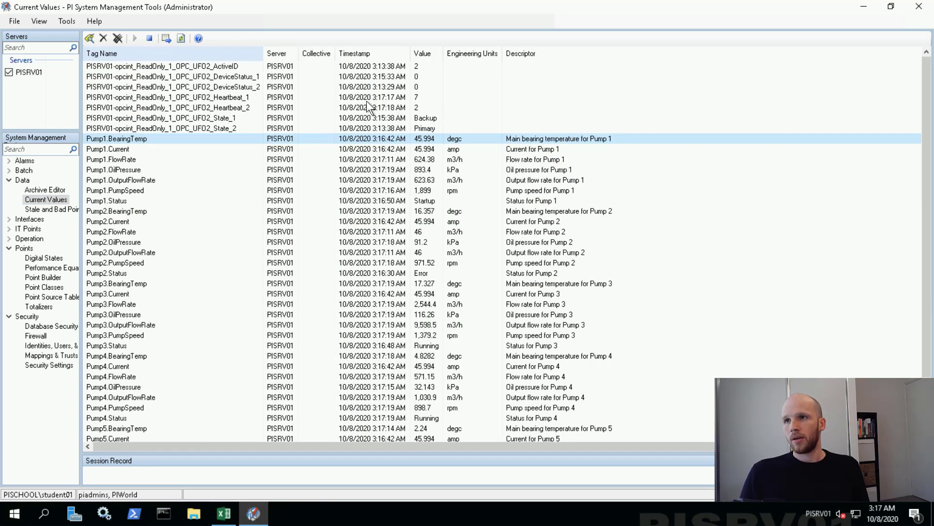
Examine the current values of the UFO2 State, Heartbeat, DeviceStatus and ActiveID points.
click(394, 127)
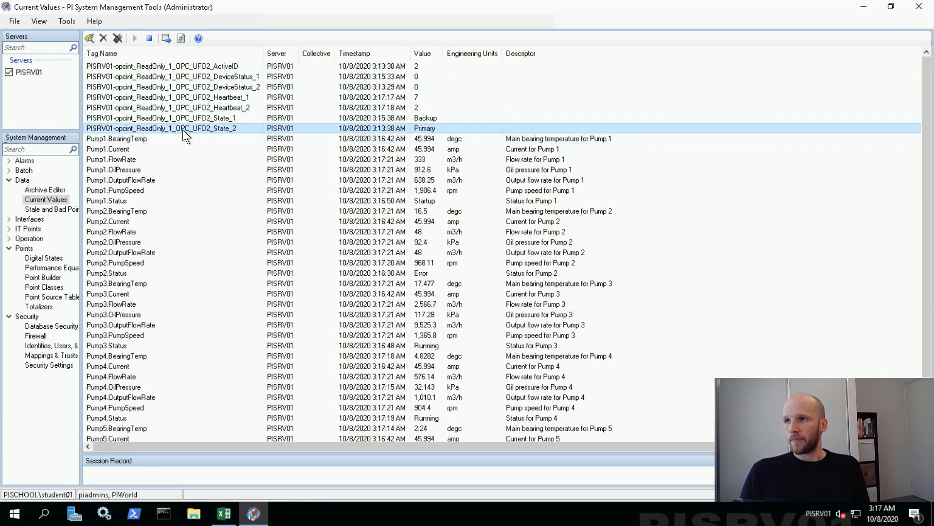
click(241, 117)
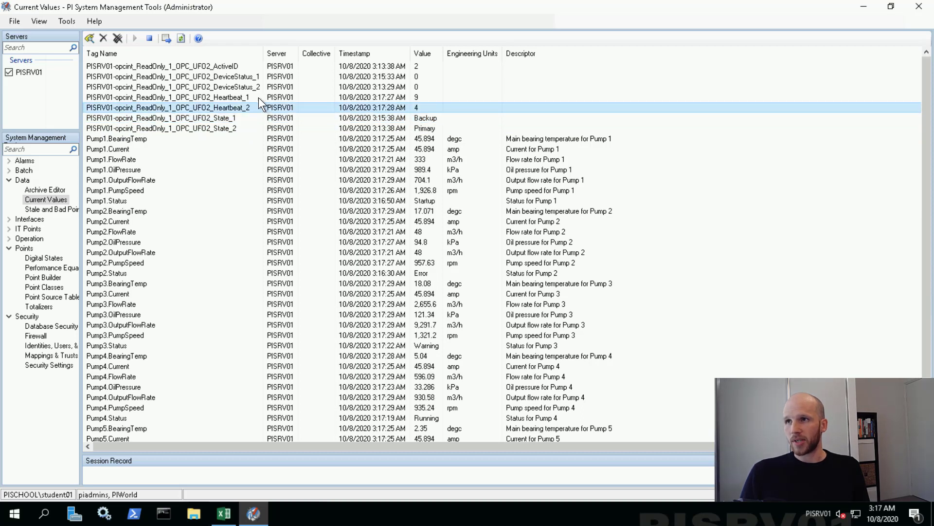
click(258, 98)
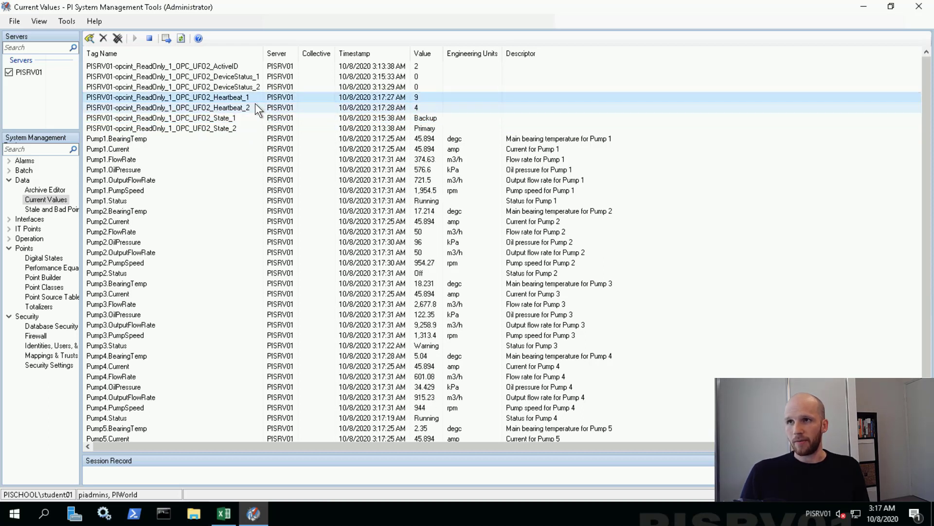
click(255, 104)
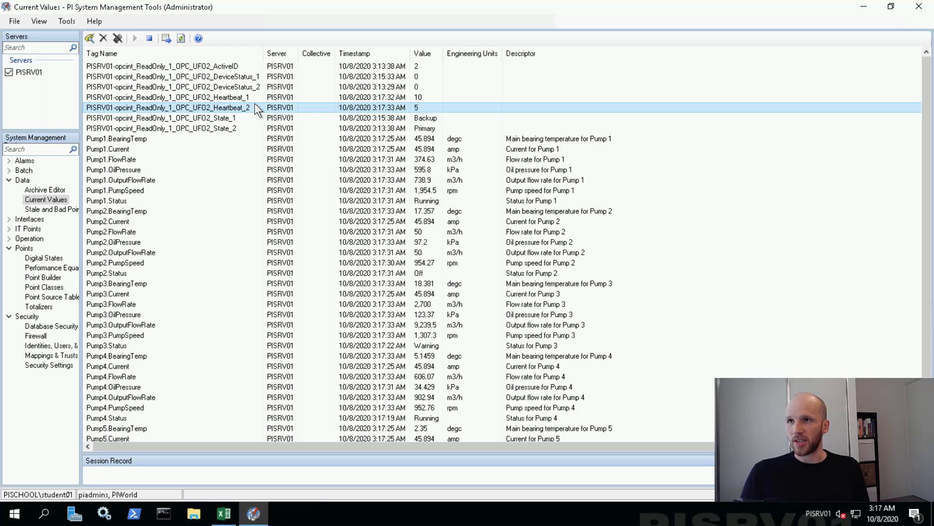
click(259, 96)
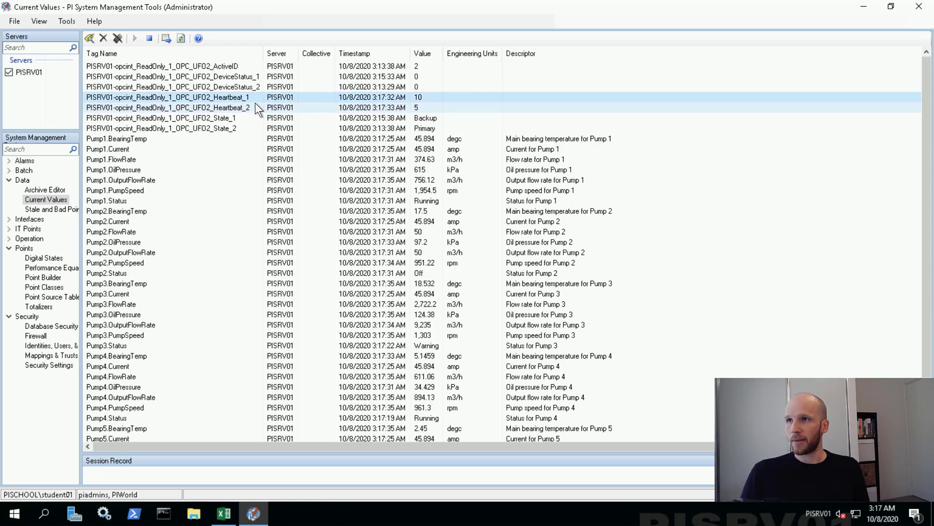
click(255, 103)
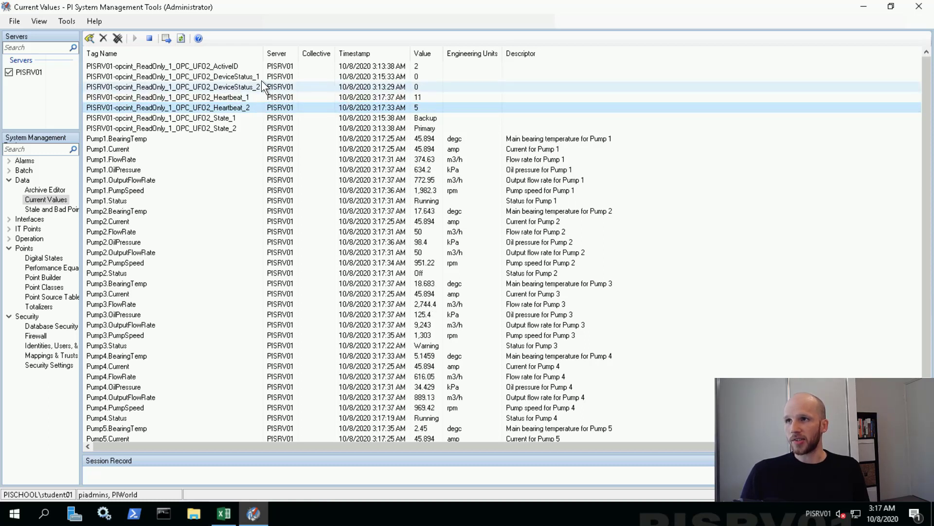
click(262, 86)
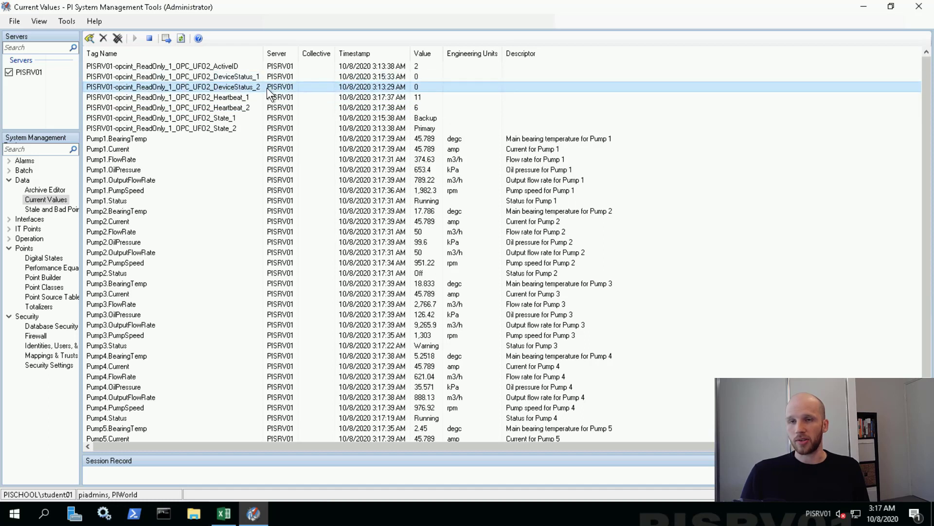
shift+click(292, 78)
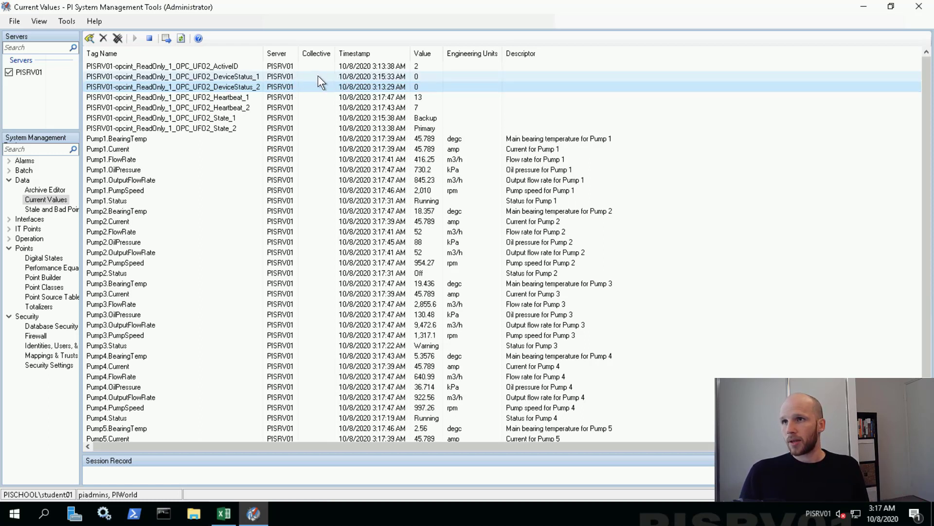
click(209, 68)
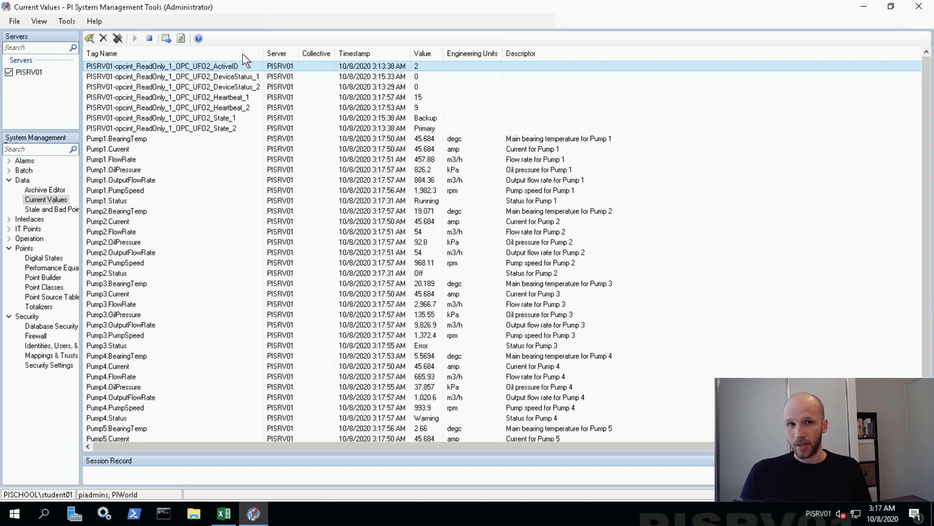
Stop the opcint_ReadOnly1 interface service on PIINT02 and check the resulting failover messages in the PIINT01 log.
mouse_move(243, 3)
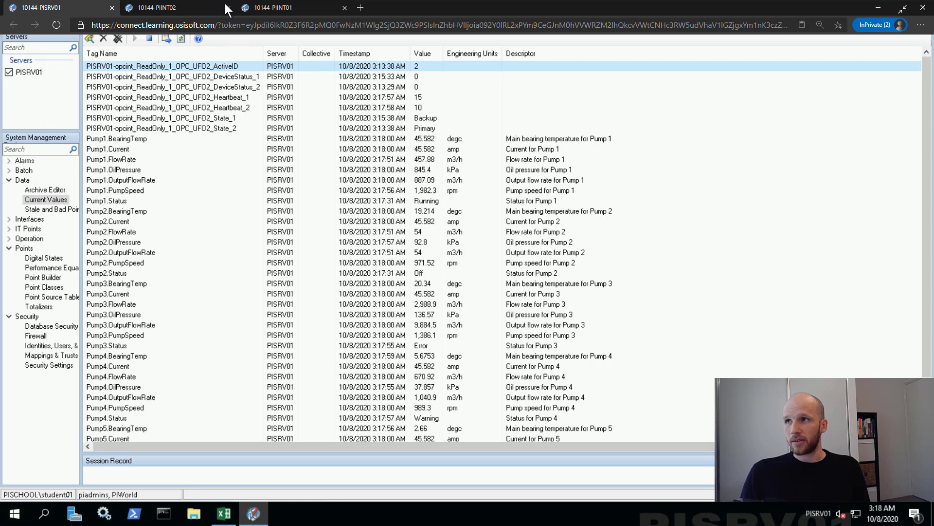
click(168, 7)
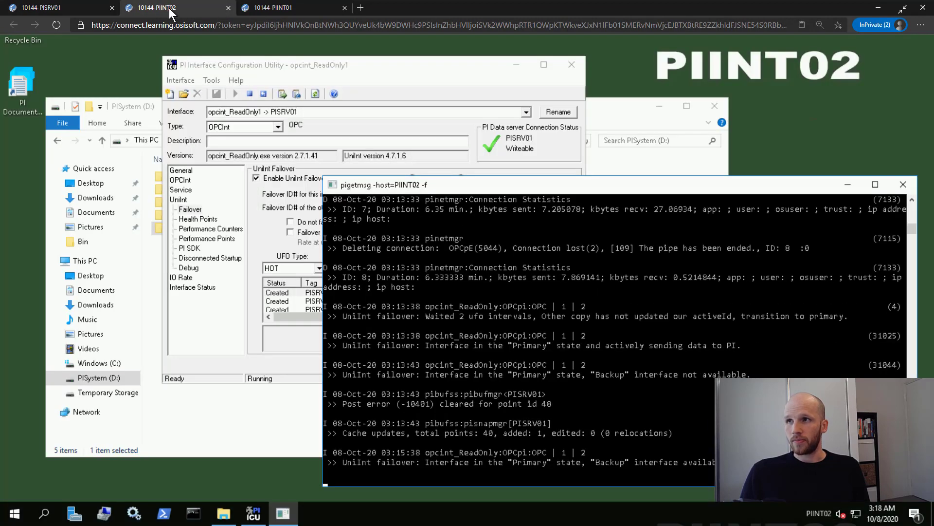
click(250, 93)
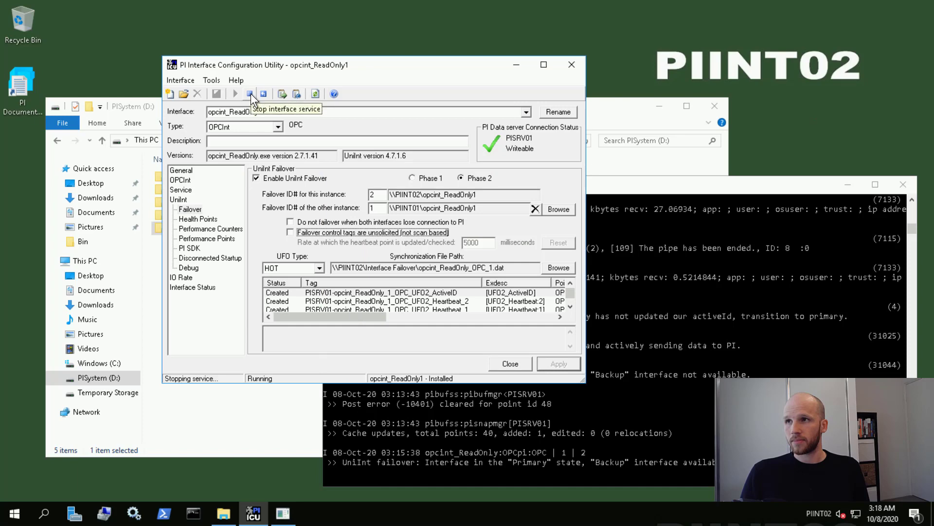
click(275, 7)
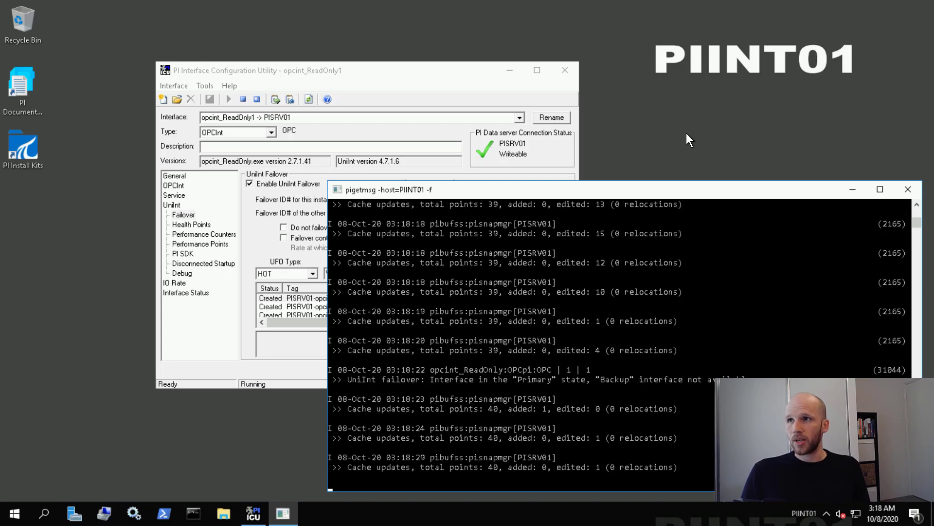
Return to the PISRV01 session and check how the UFO2 State, DeviceStatus, ActiveID and Heartbeat points reflect the failover to PIINT01.
mouse_move(274, 4)
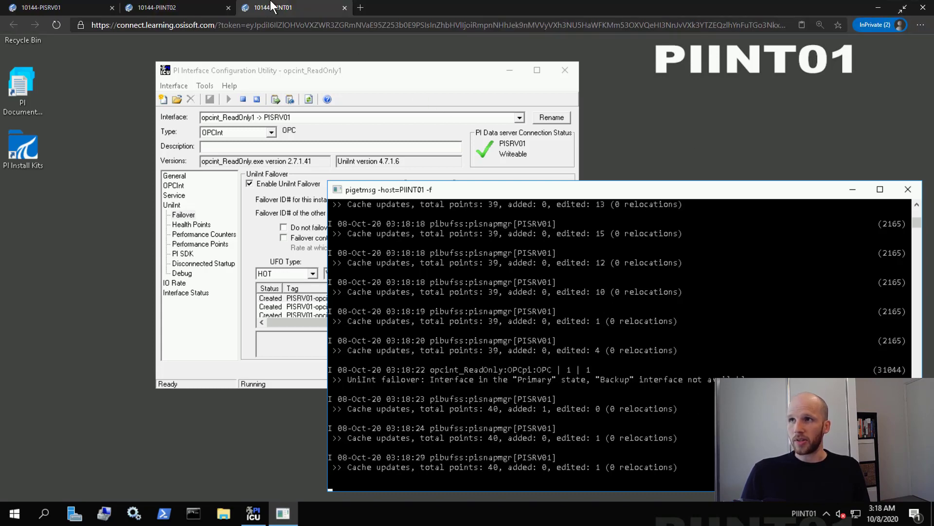
click(47, 11)
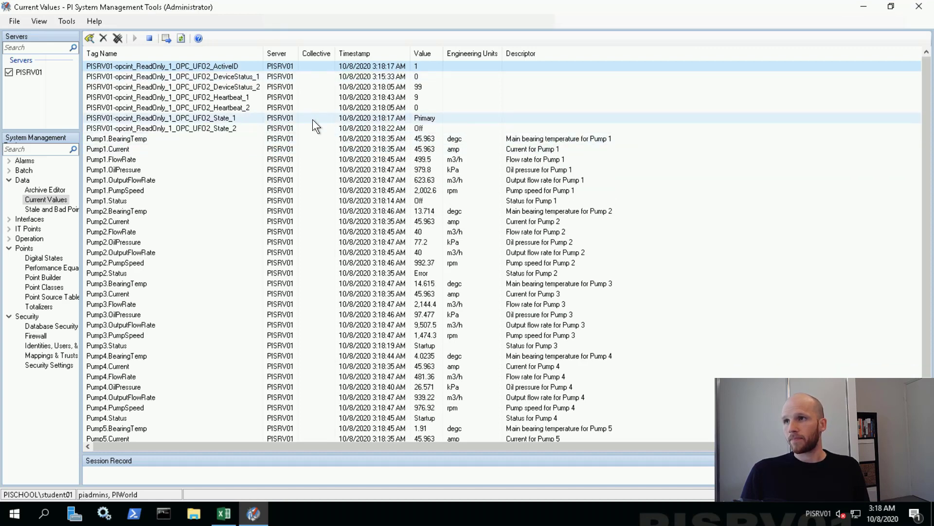
click(244, 120)
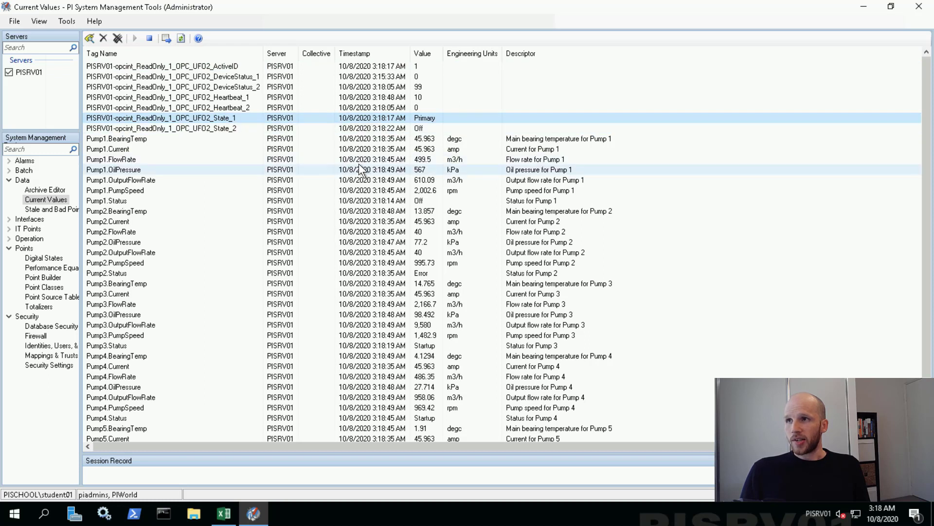
click(445, 128)
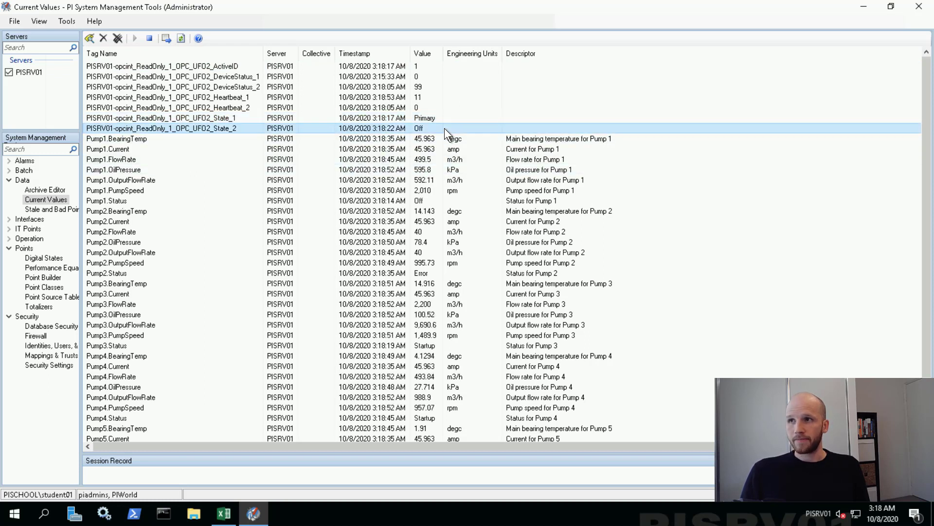
click(446, 87)
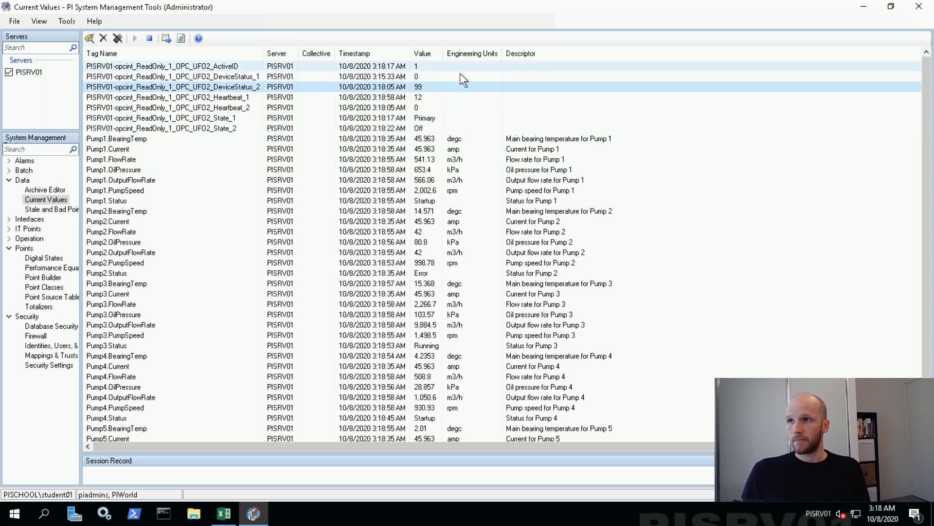
click(460, 71)
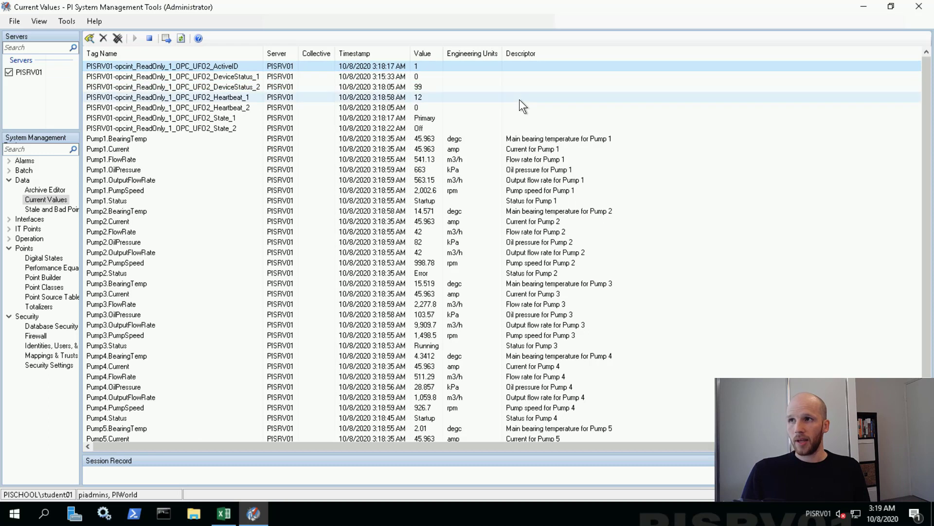
click(492, 105)
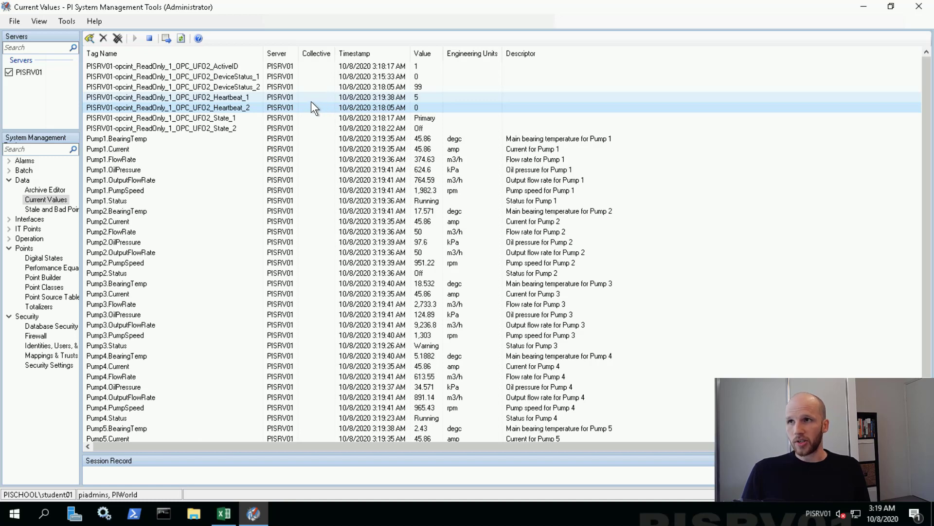
mouse_move(223, 4)
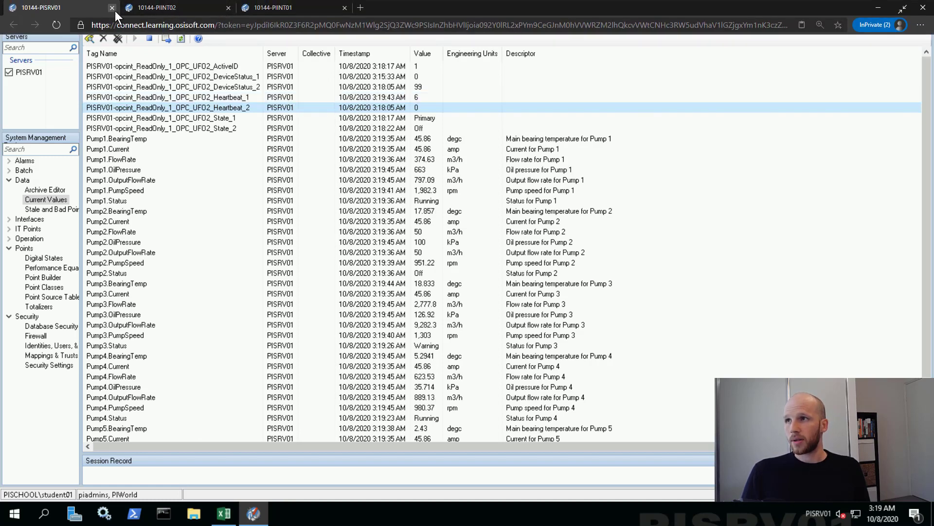
Switch to the PIINT02 session and enable disconnected startup with point caching for the opcint_ReadOnly1 interface.
click(294, 8)
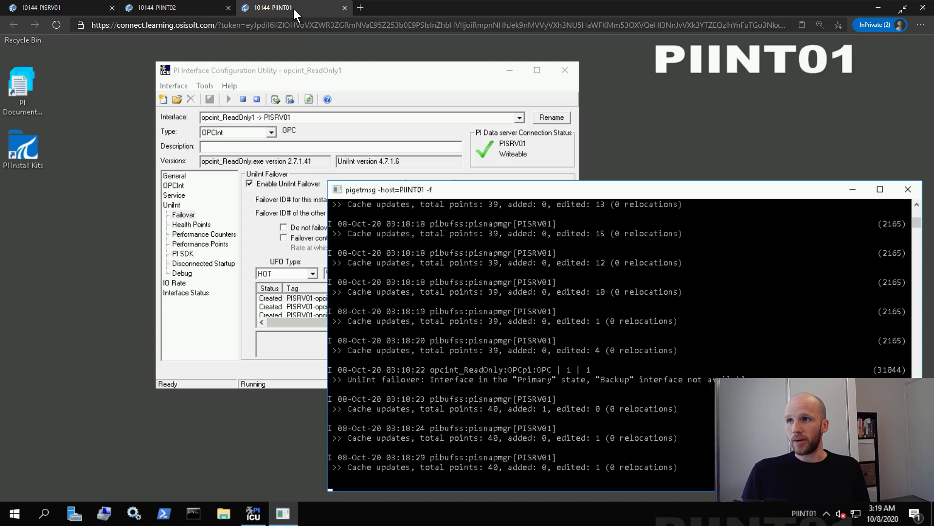
click(283, 69)
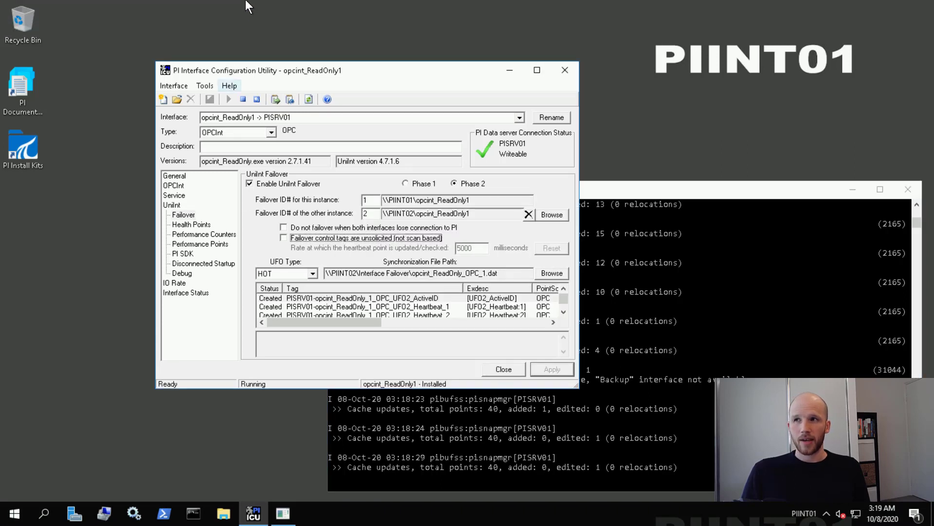
mouse_move(182, 8)
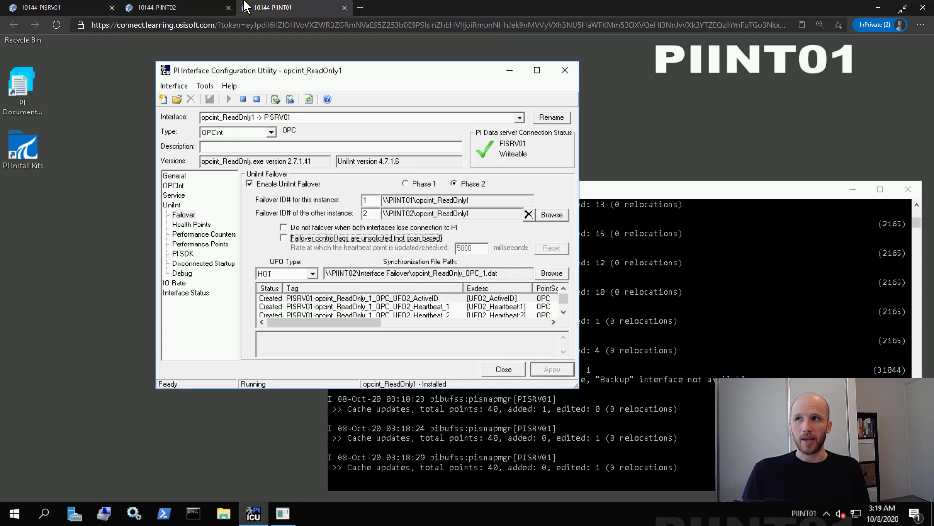
click(182, 8)
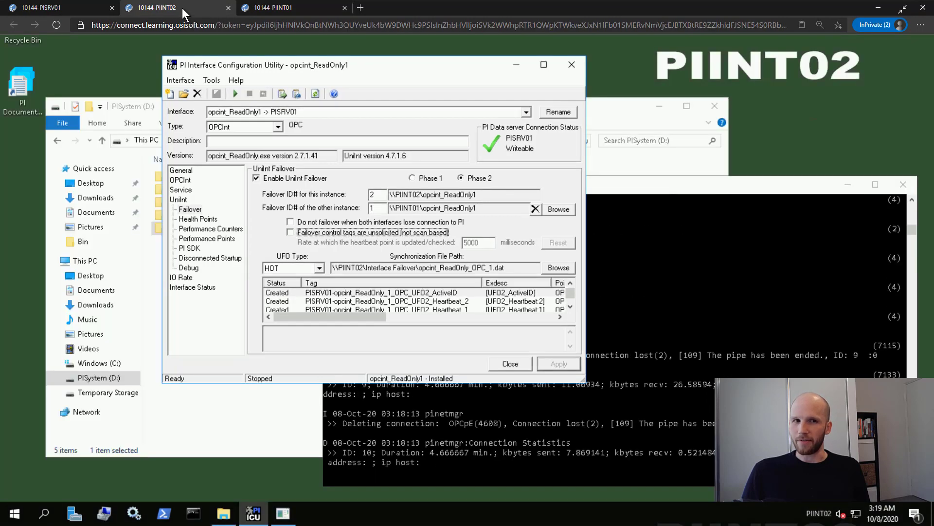
click(232, 258)
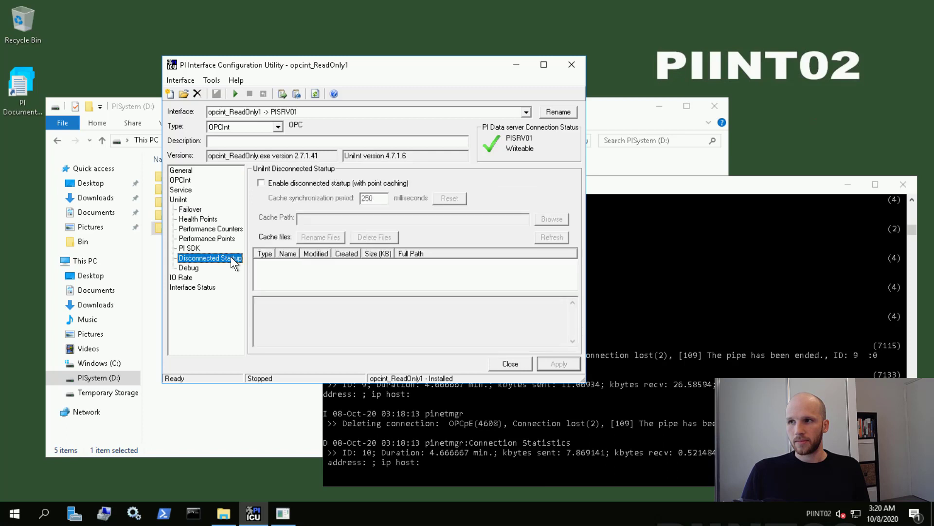
click(336, 182)
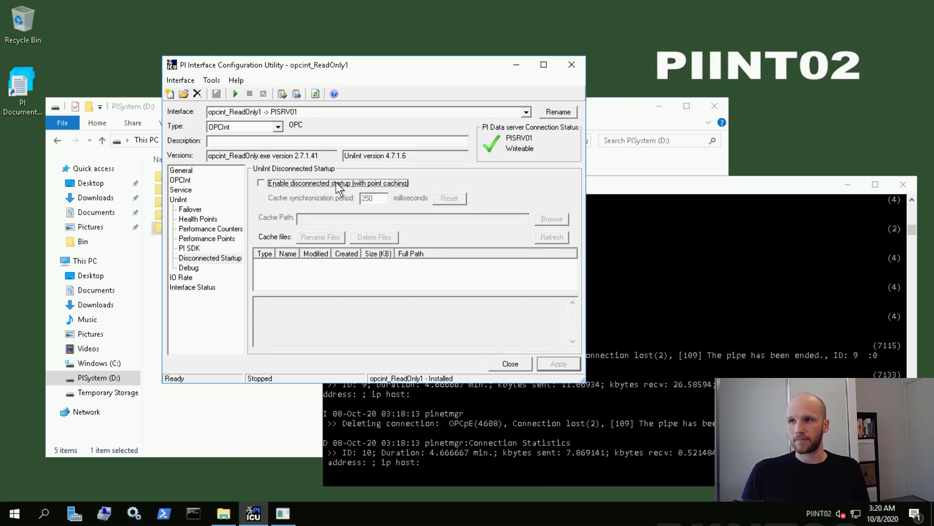
key(Tab)
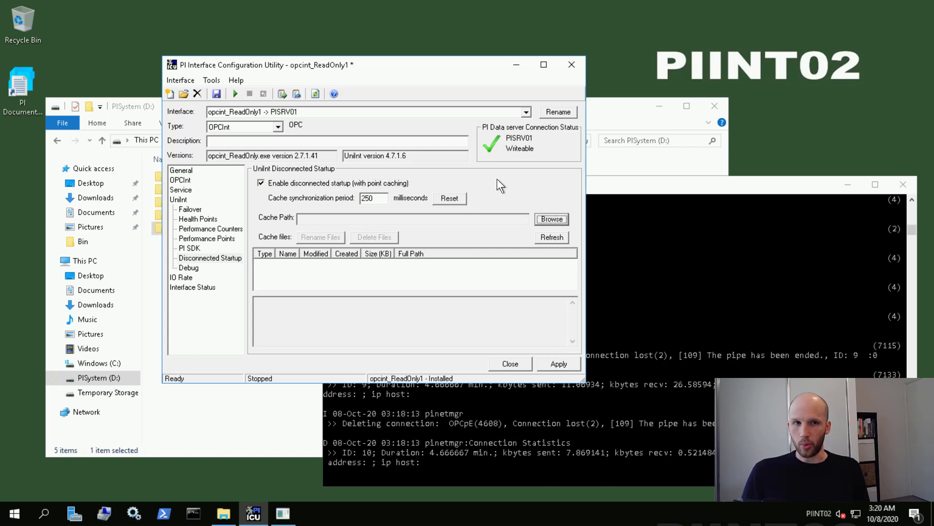
Set the cache path to D:\Program Files (x86)\PIPC\Interfaces, apply the settings, and start the interface service on PIINT02.
click(553, 219)
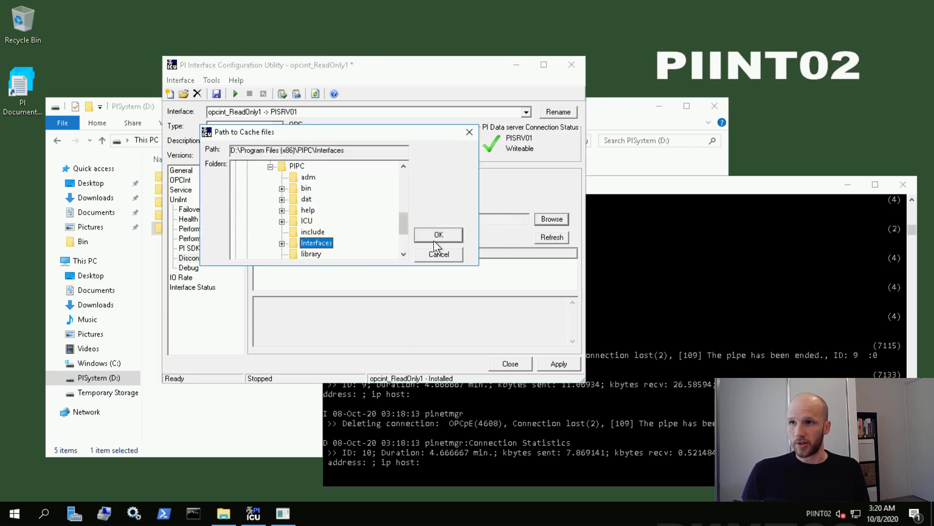
click(451, 234)
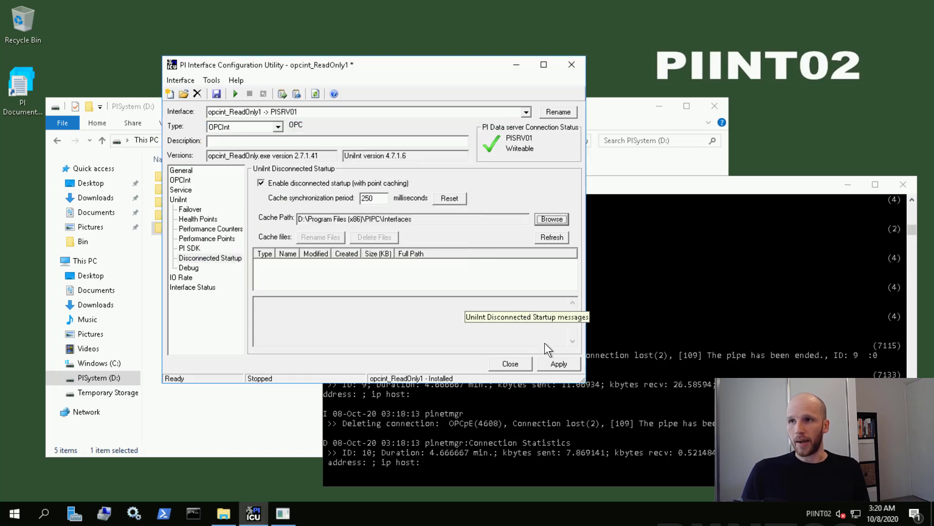
click(559, 363)
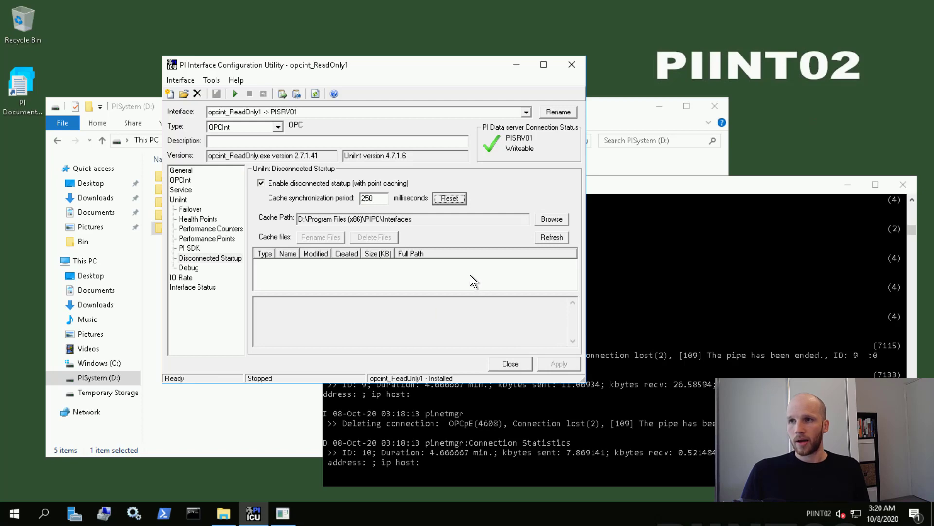
click(235, 94)
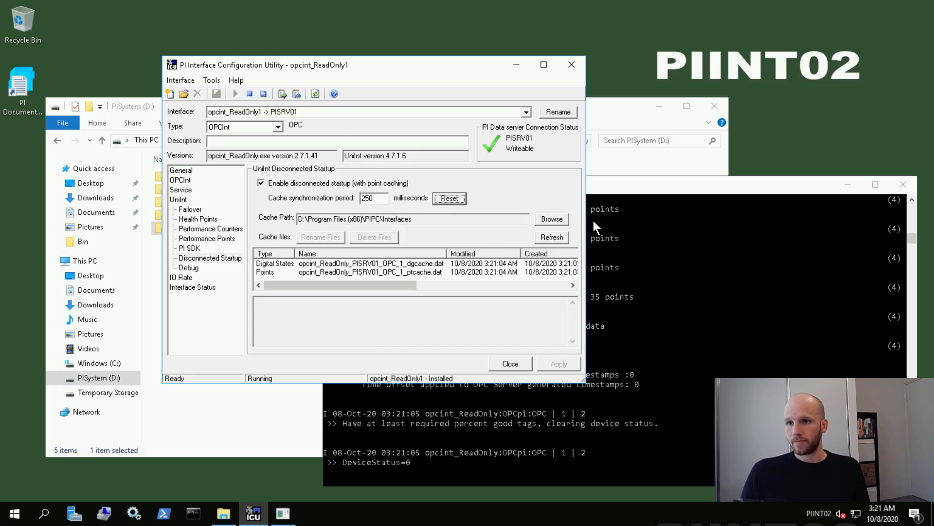
On PIINT01, enable disconnected startup for opcint_ReadOnly1 with the cache path D:\Program Files (x86)\PIPC\Interfaces.
mouse_move(327, 6)
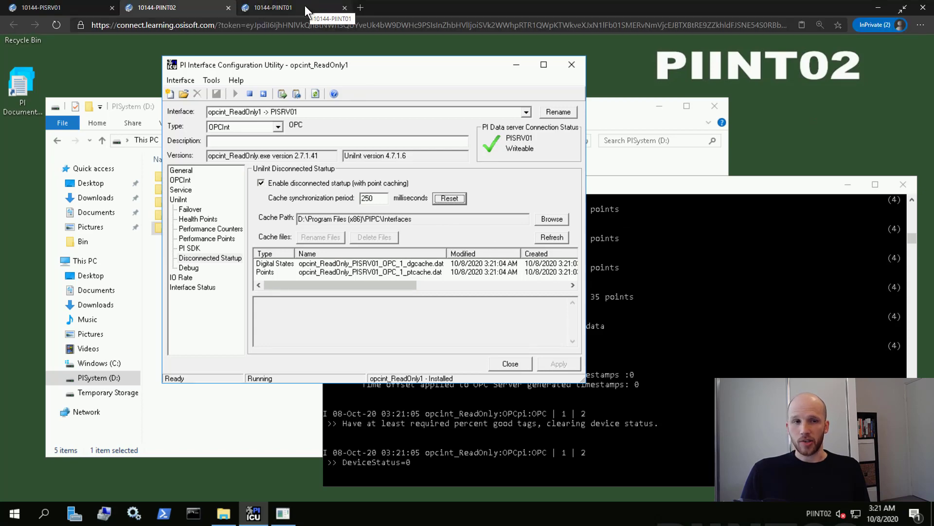
click(305, 5)
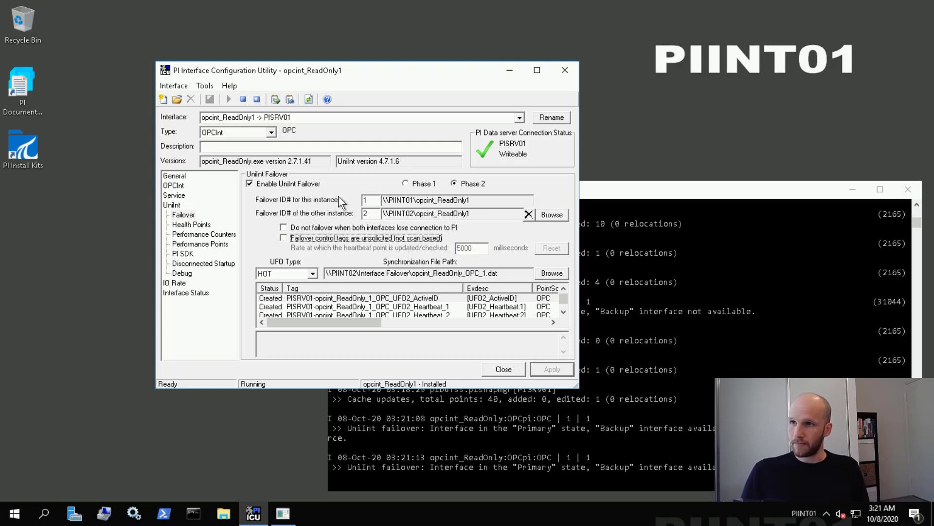
click(230, 263)
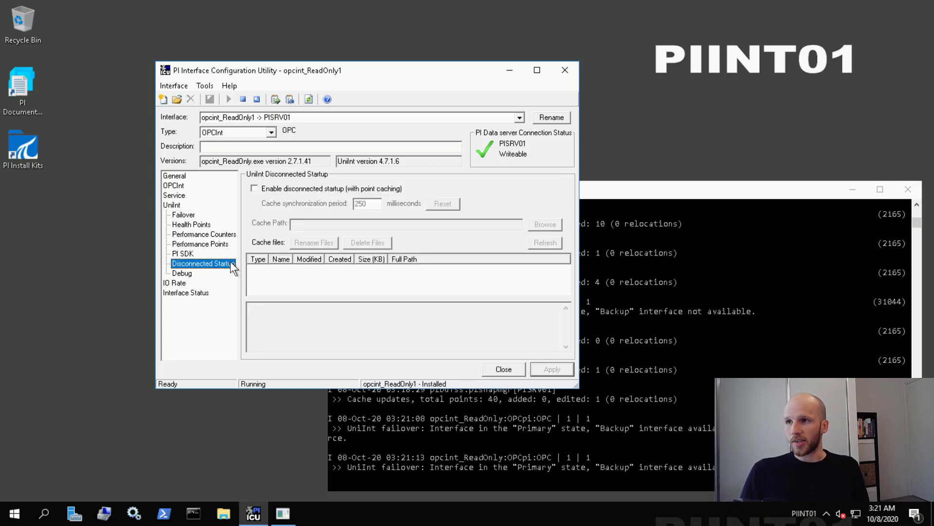
click(307, 188)
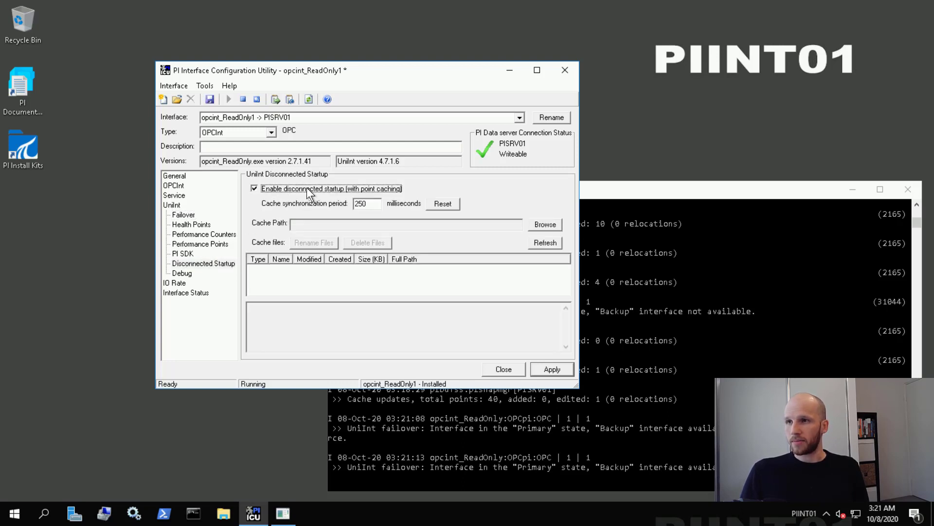
click(557, 226)
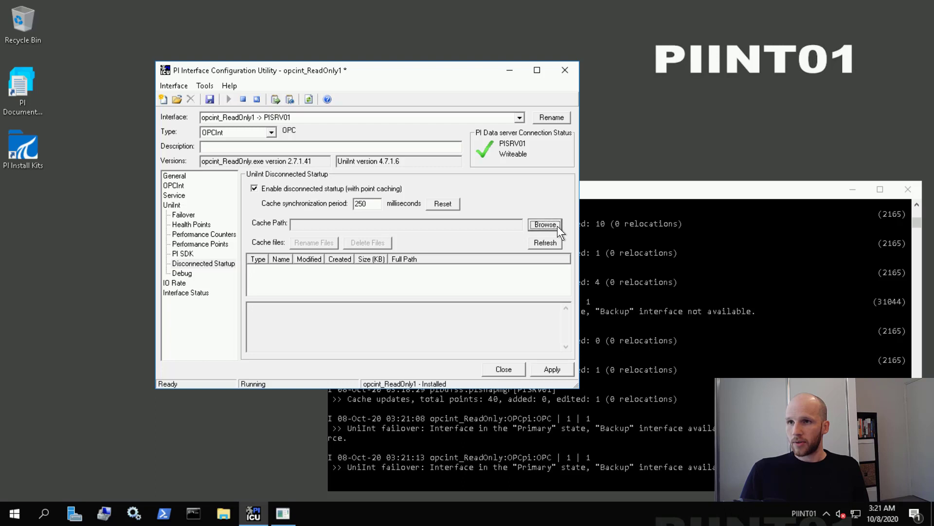
click(428, 240)
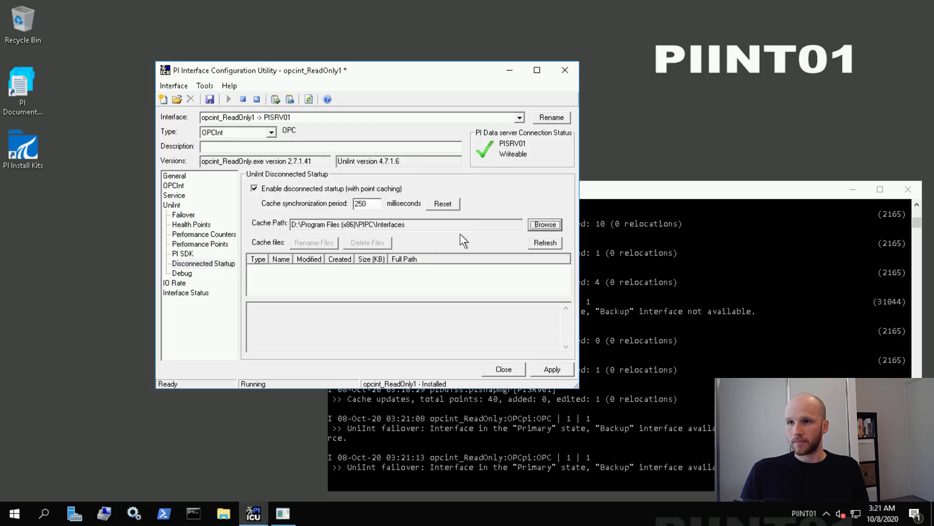
Apply the disconnected startup settings on PIINT01, restart the interface service, and bring its message log forward.
click(540, 369)
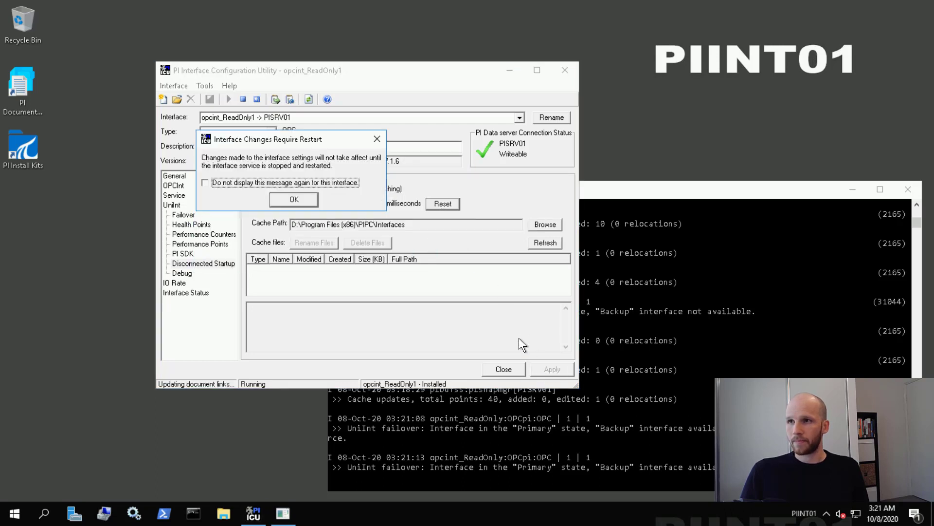
click(308, 203)
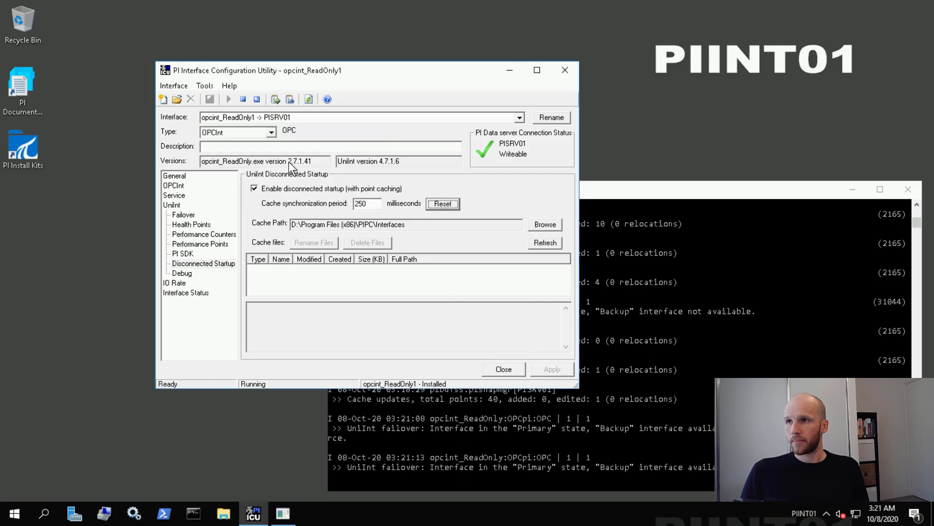
click(255, 98)
click(603, 190)
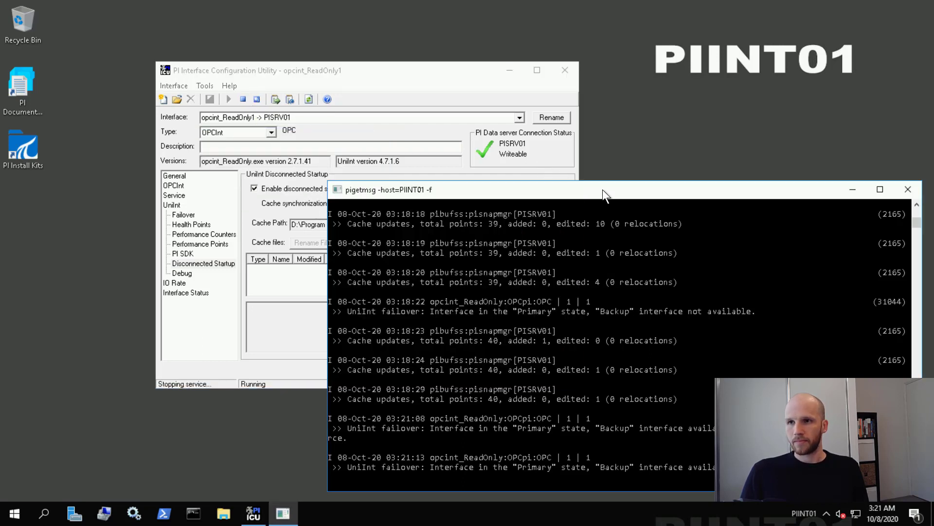